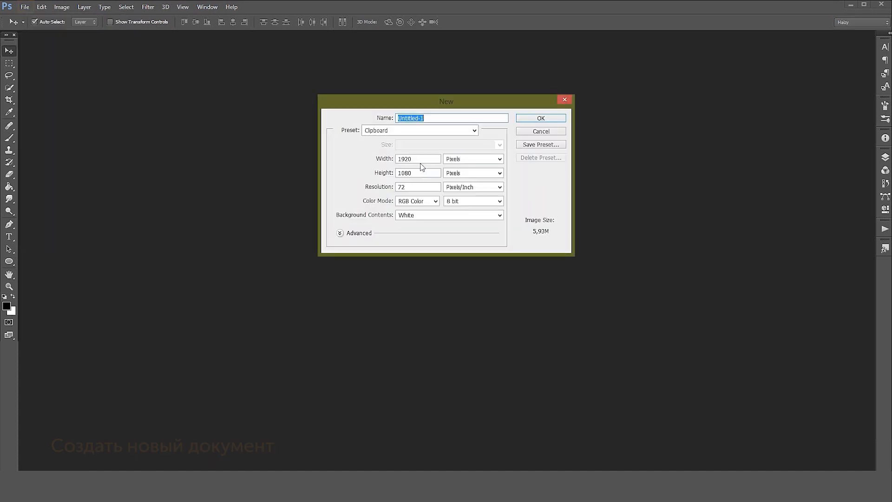
Step: Create a new 2700 × 2700 pixel document and enlarge its window to fill most of the workspace
{"action": "double_click", "coordinate": [418, 159]}
{"action": "type", "text": "2700"}
{"action": "key", "text": "Tab"}
{"action": "type", "text": "2700"}
{"action": "left_click", "coordinate": [545, 119]}
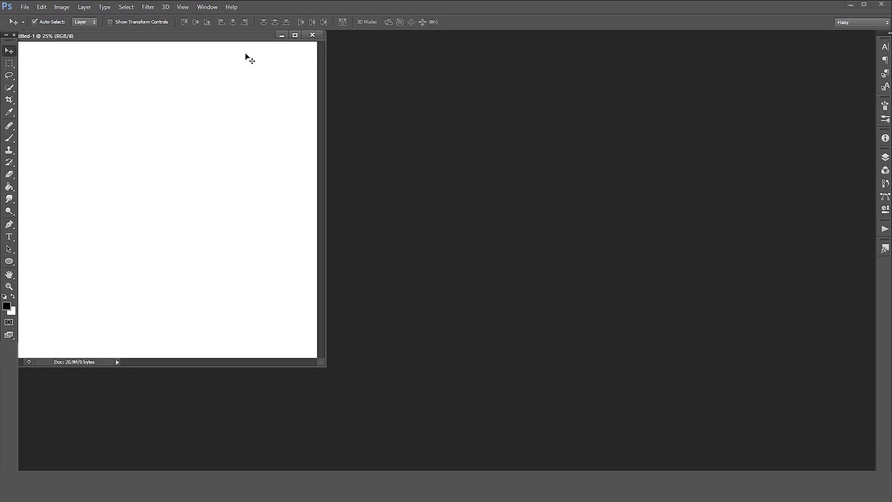
{"action": "left_click_drag", "start_coordinate": [247, 38], "coordinate": [265, 42]}
{"action": "left_click_drag", "start_coordinate": [342, 367], "coordinate": [748, 433]}
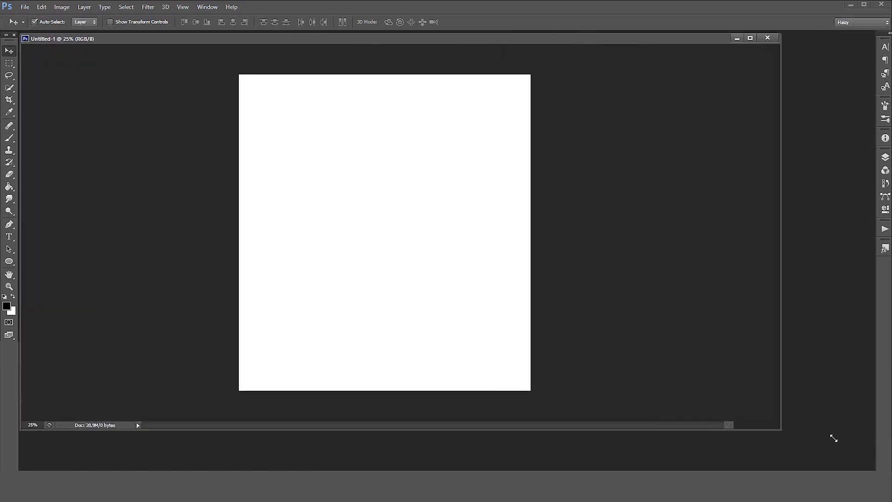
Step: Convert the locked Background into a regular layer with the default layer settings
{"action": "left_click", "coordinate": [886, 158]}
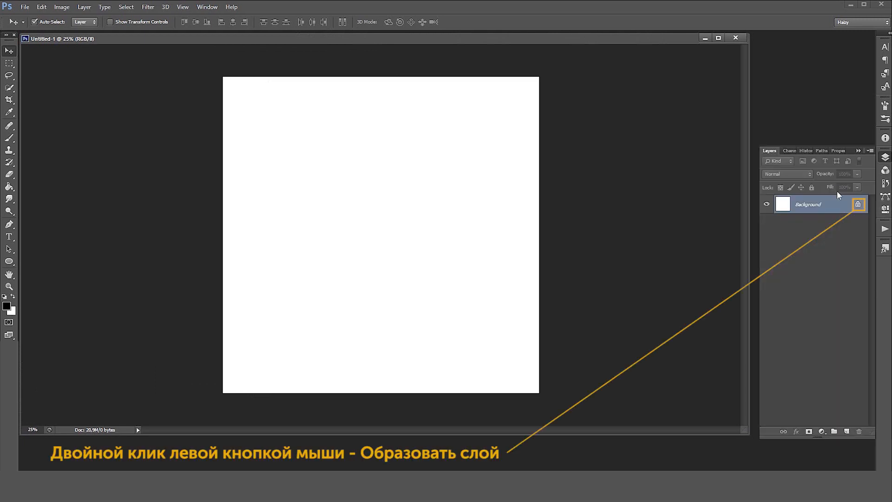
{"action": "double_click", "coordinate": [823, 205]}
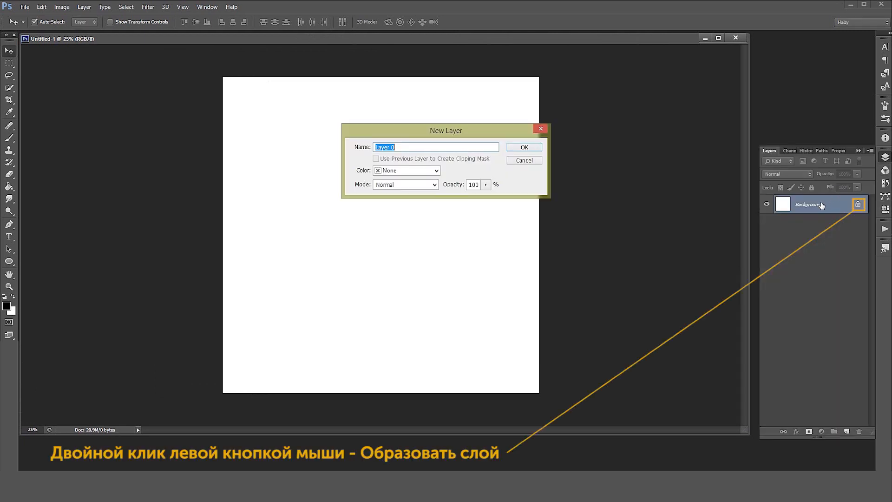
{"action": "left_click", "coordinate": [518, 149]}
Step: Create a black circle shape 2650 × 2650 px with the Ellipse tool
{"action": "left_click", "coordinate": [14, 262]}
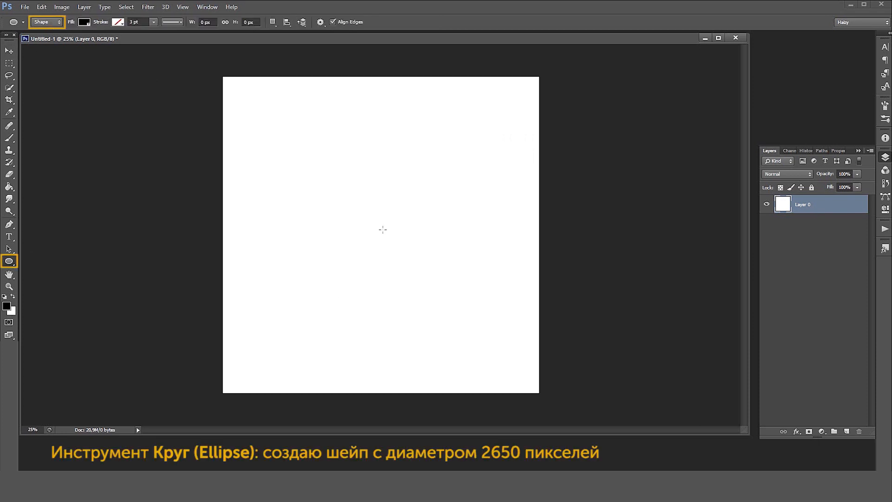
{"action": "left_click", "coordinate": [380, 229]}
{"action": "type", "text": "2650"}
{"action": "key", "text": "Tab"}
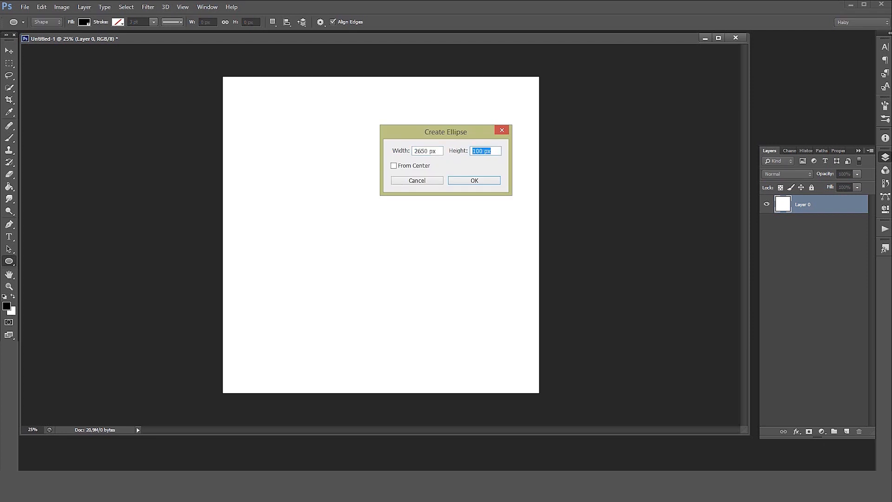
{"action": "type", "text": "2650"}
{"action": "key", "text": "Return"}
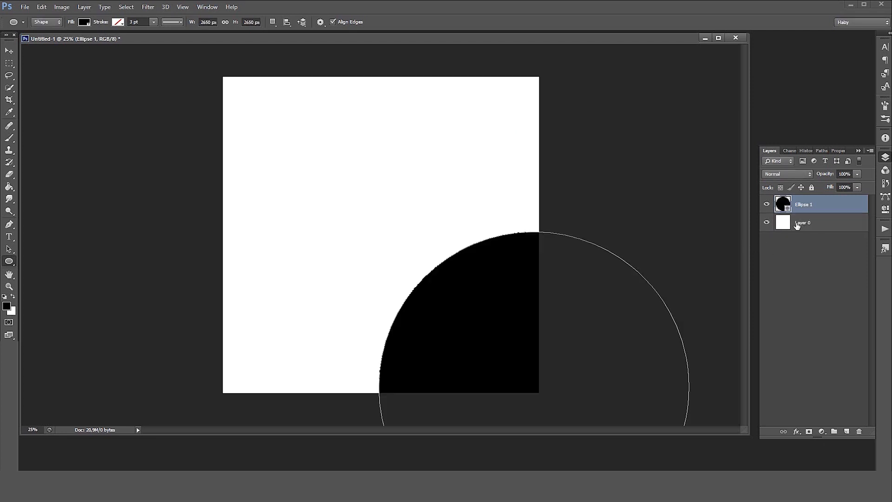
Step: Move the circle onto the canvas, centre it horizontally and vertically against the full-canvas selection, and deselect
{"action": "key", "text": "v"}
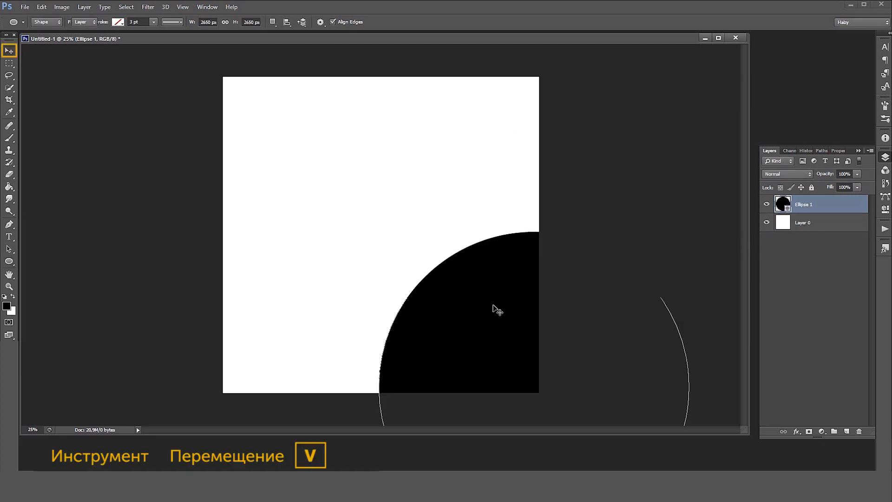
{"action": "left_click_drag", "start_coordinate": [485, 321], "coordinate": [343, 183]}
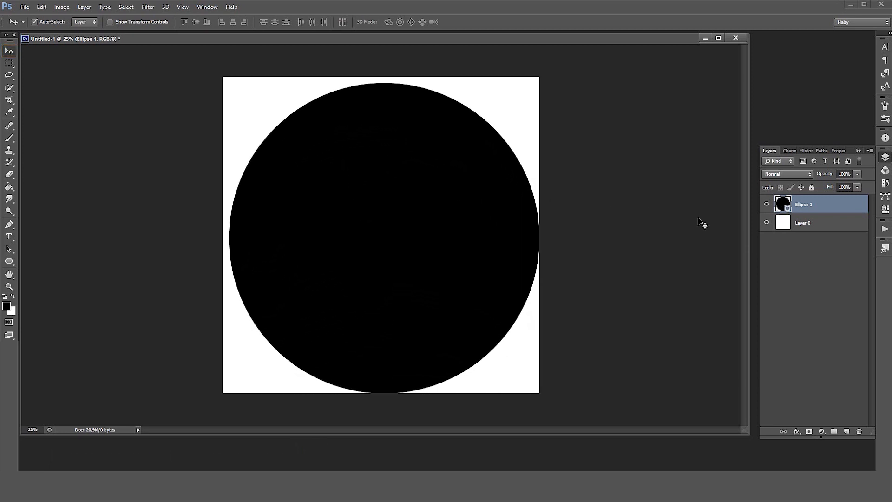
{"action": "left_click", "coordinate": [809, 226]}
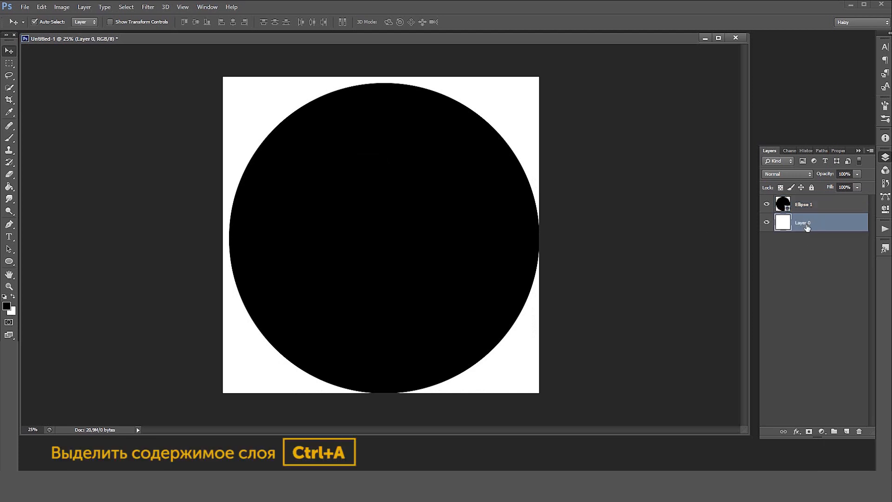
{"action": "key", "text": "ctrl+a"}
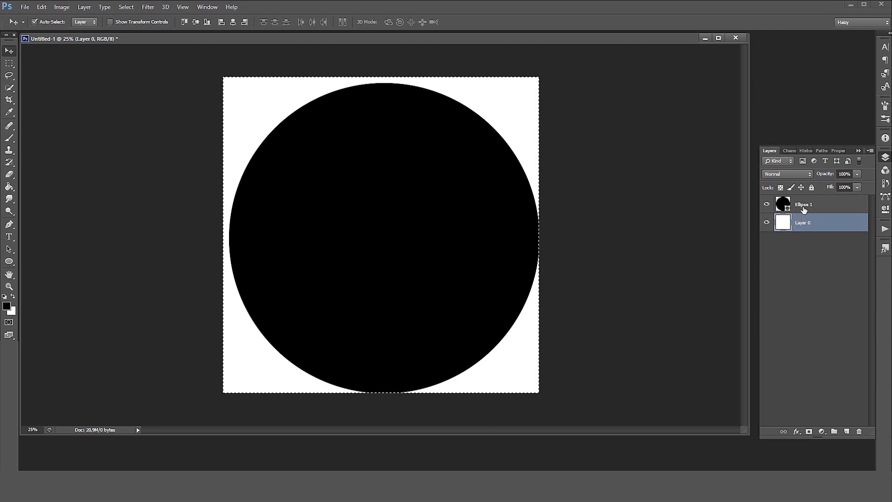
{"action": "left_click", "coordinate": [790, 207], "text": "shift"}
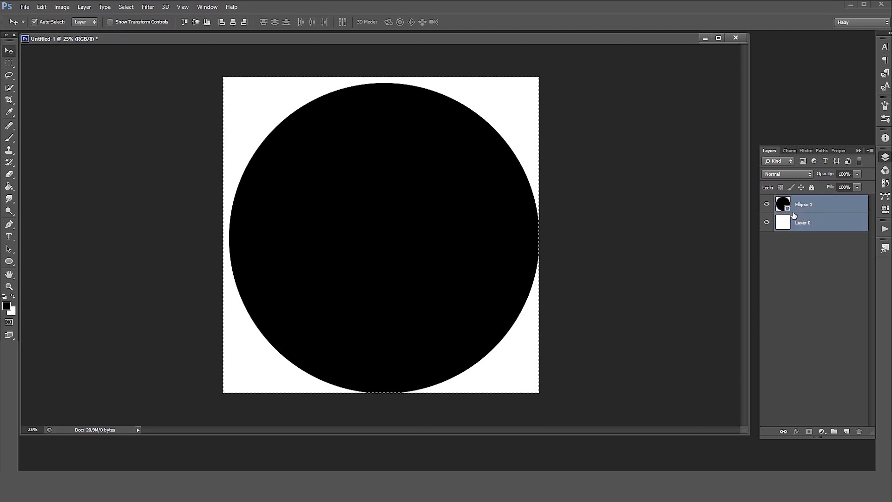
{"action": "left_click", "coordinate": [233, 22]}
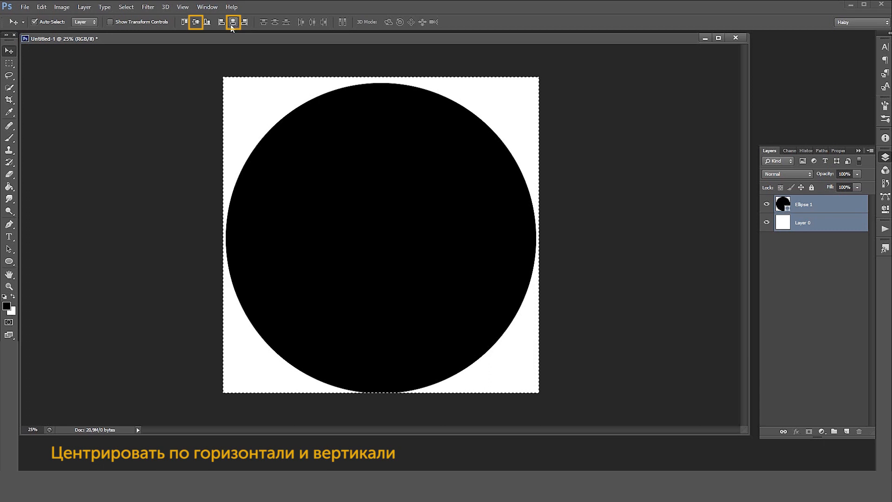
{"action": "left_click", "coordinate": [196, 23]}
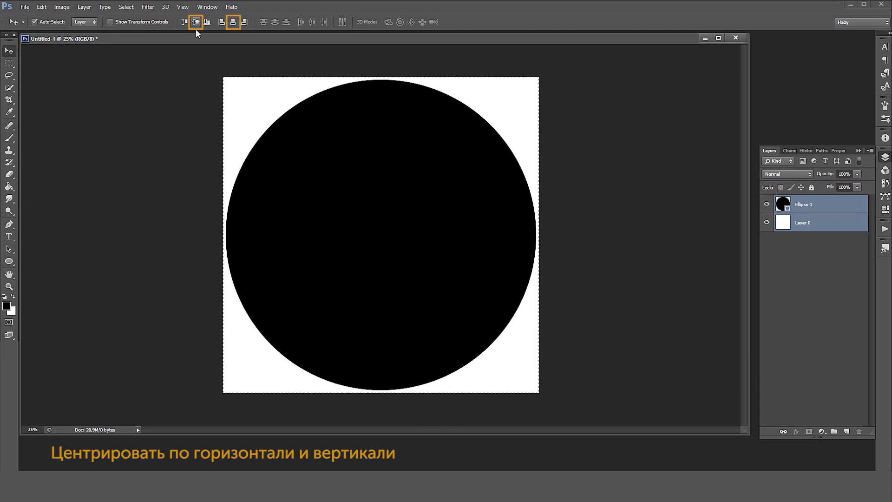
{"action": "key", "text": "ctrl+d"}
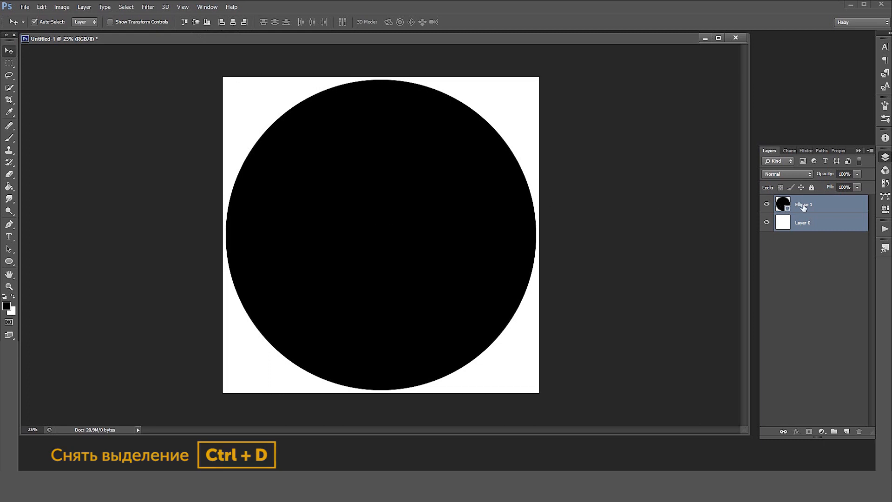
Step: Add a linear Gradient Overlay to the Ellipse 1 layer with its angle set to 132°
{"action": "left_click", "coordinate": [804, 206]}
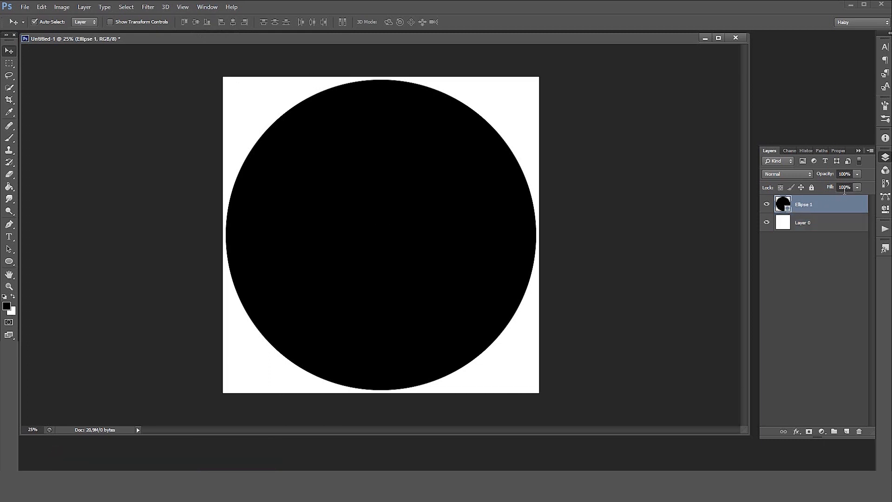
{"action": "left_click", "coordinate": [797, 432]}
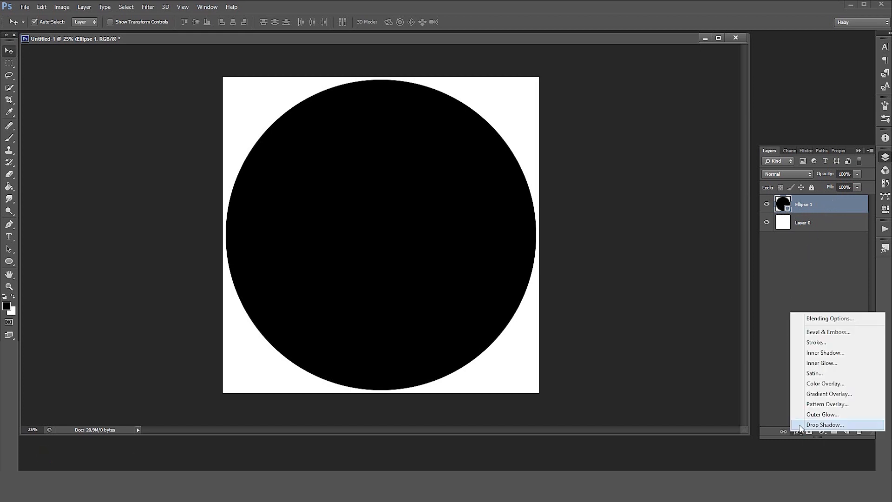
{"action": "left_click", "coordinate": [827, 320]}
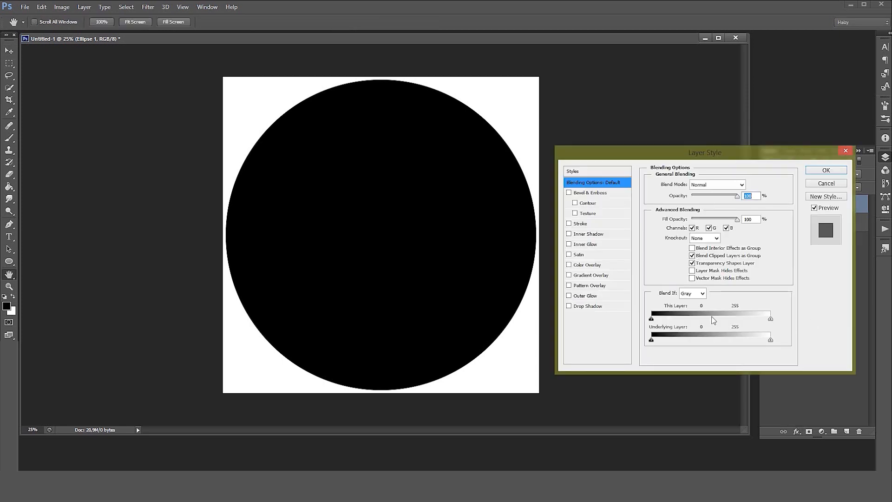
{"action": "left_click", "coordinate": [600, 278]}
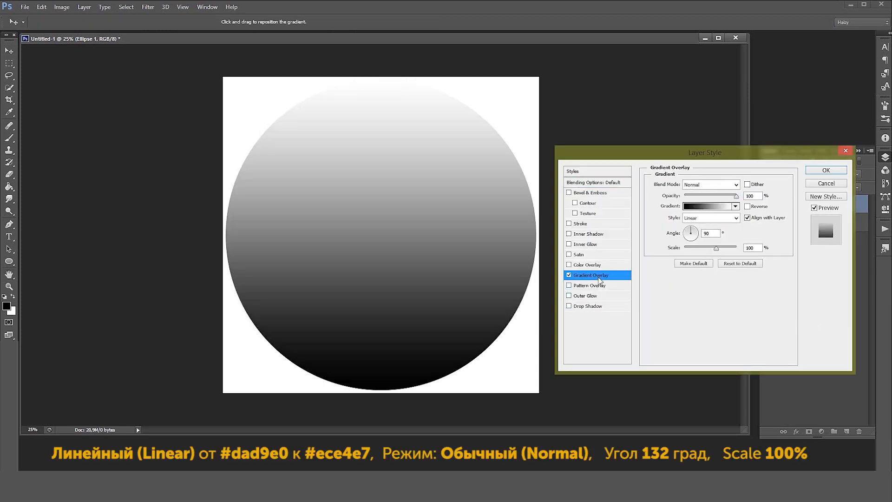
{"action": "left_click", "coordinate": [691, 234]}
{"action": "left_click", "coordinate": [688, 228]}
{"action": "type", "text": "132"}
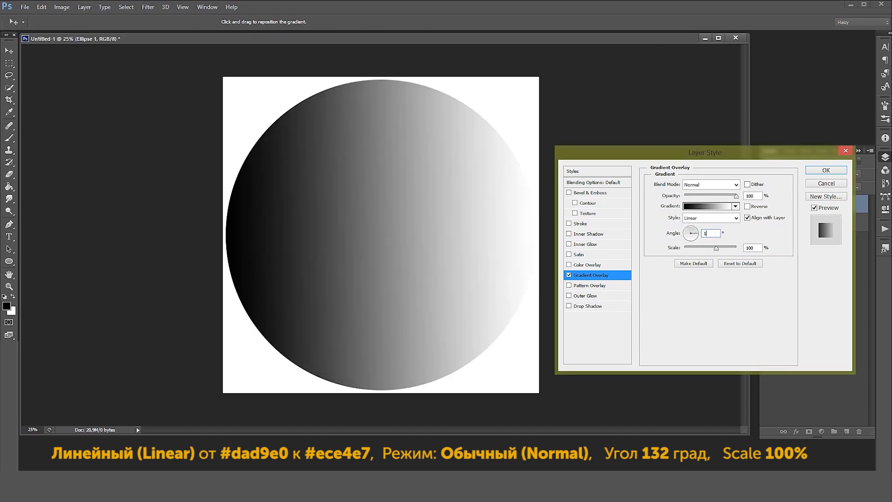
Step: Set the starting colour stop of the overlay gradient to #dad9e0
{"action": "left_click", "coordinate": [700, 207]}
{"action": "left_click", "coordinate": [520, 304]}
{"action": "left_click", "coordinate": [561, 341]}
{"action": "left_click", "coordinate": [651, 135]}
{"action": "type", "text": "ccc2d4"}
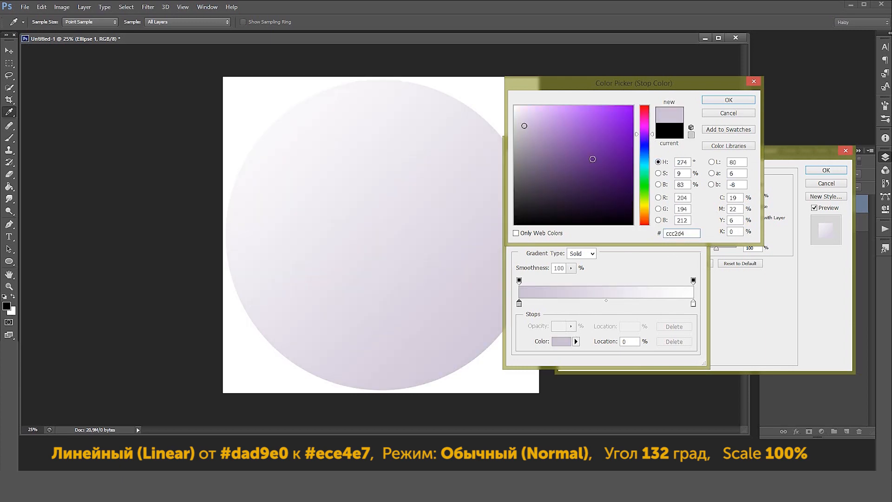
{"action": "type", "text": "e3dae9"}
{"action": "type", "text": "dad9e0"}
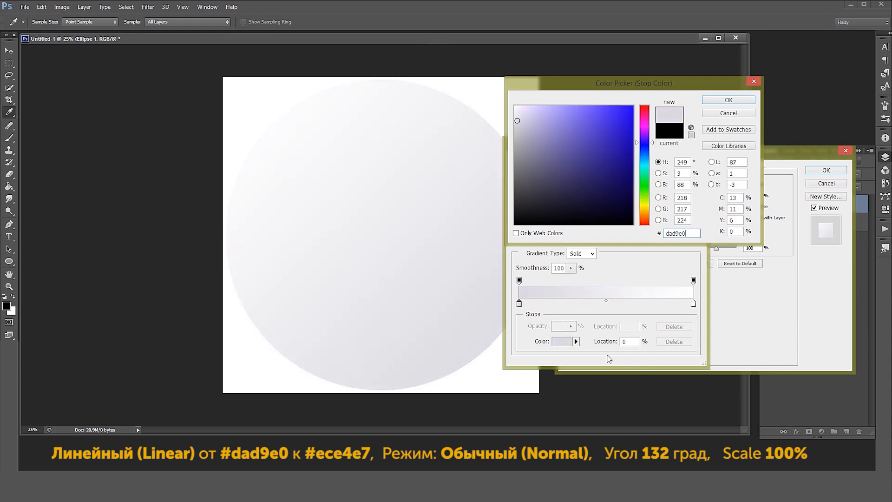
{"action": "left_click", "coordinate": [729, 102]}
Step: Set the ending colour stop of the overlay gradient to #ece4e7 and apply the layer style
{"action": "left_click", "coordinate": [693, 303]}
{"action": "left_click", "coordinate": [561, 341]}
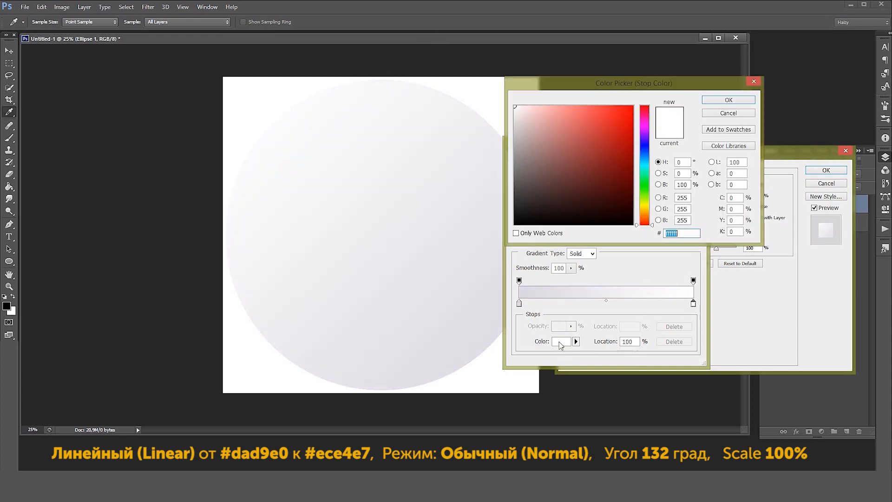
{"action": "left_click", "coordinate": [647, 120]}
{"action": "type", "text": "000000"}
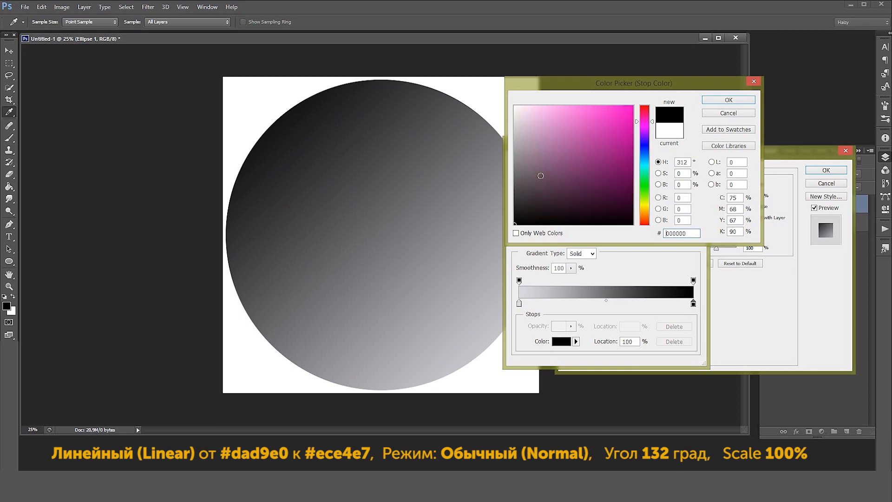
{"action": "left_click", "coordinate": [518, 115]}
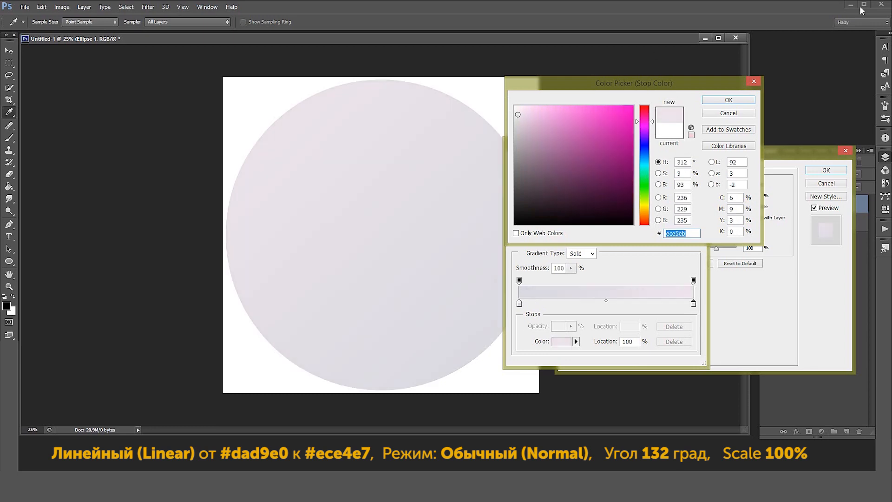
{"action": "left_click", "coordinate": [546, 97]}
{"action": "type", "text": "ece4e7"}
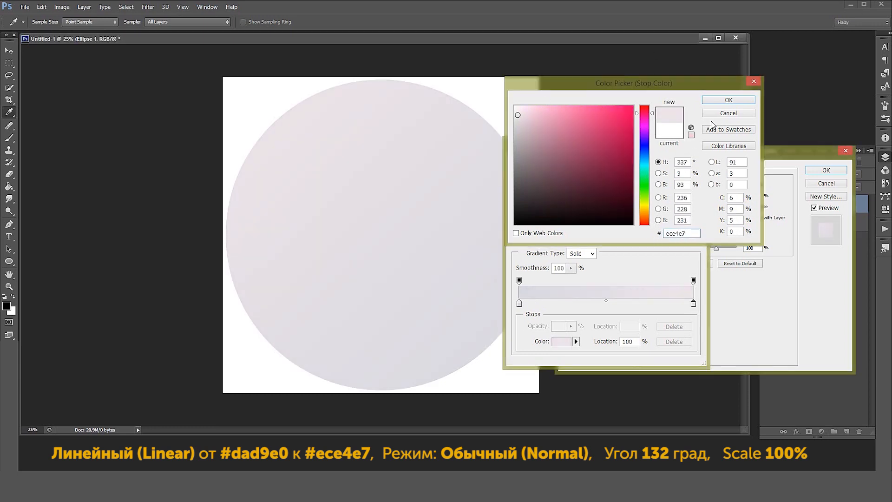
{"action": "key", "text": "Return"}
{"action": "left_click", "coordinate": [678, 165]}
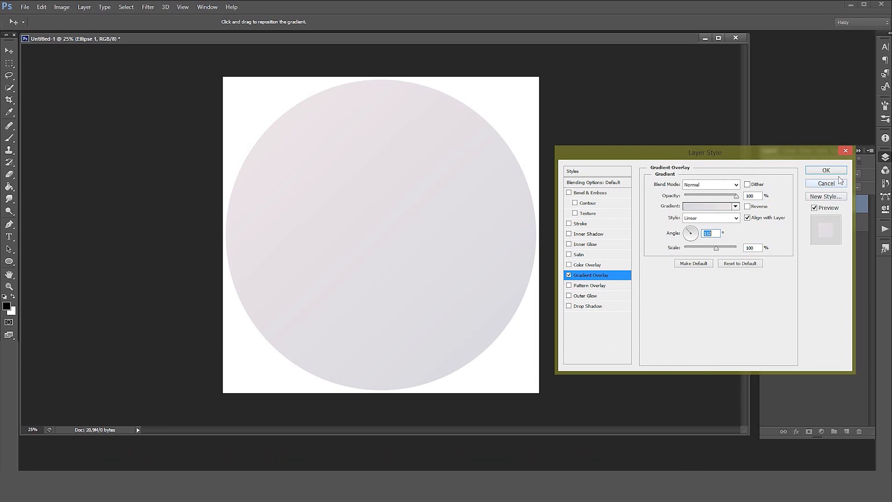
{"action": "left_click", "coordinate": [838, 171]}
Step: Rasterize the layer style of the Ellipse 1 layer
{"action": "left_click", "coordinate": [866, 205]}
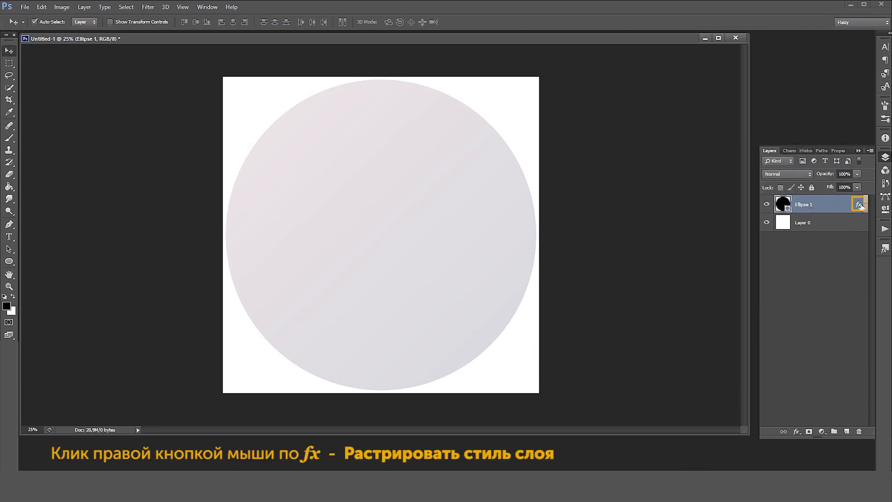
{"action": "right_click", "coordinate": [860, 207]}
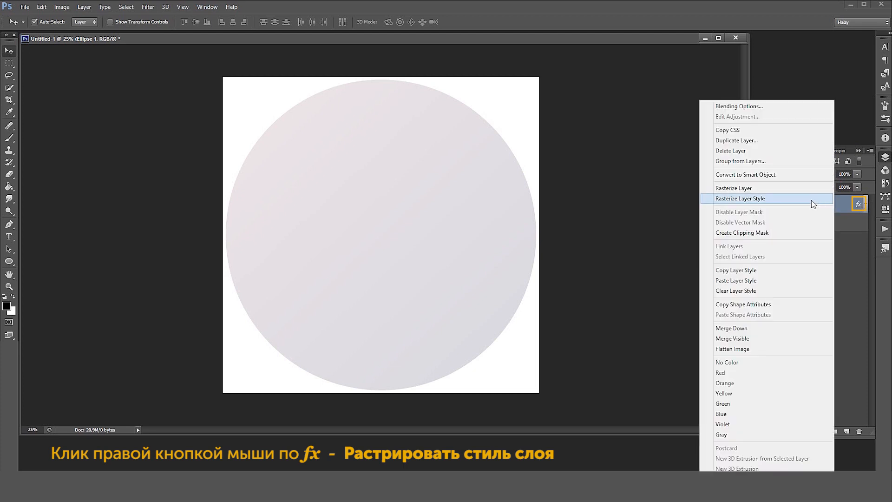
{"action": "left_click", "coordinate": [812, 200]}
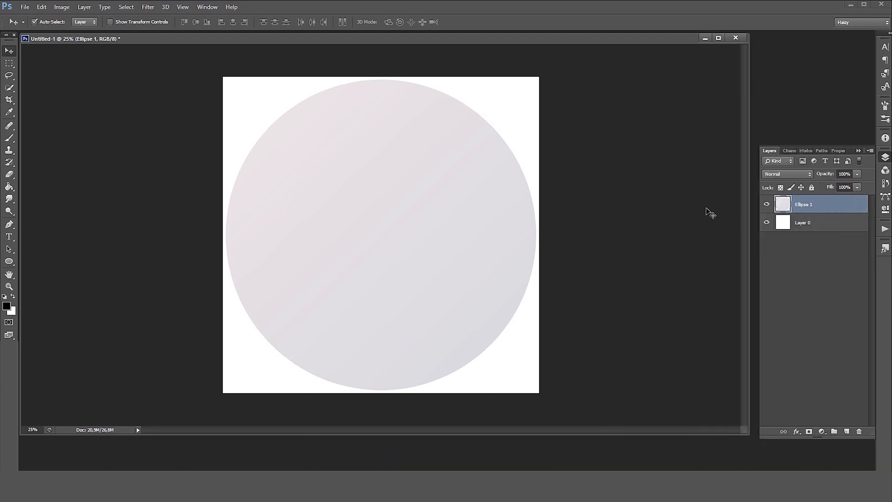
Step: Open the texture image "текстура плита" and bring it into the working document as a layer covering the canvas
{"action": "left_click_drag", "start_coordinate": [609, 435], "coordinate": [609, 438]}
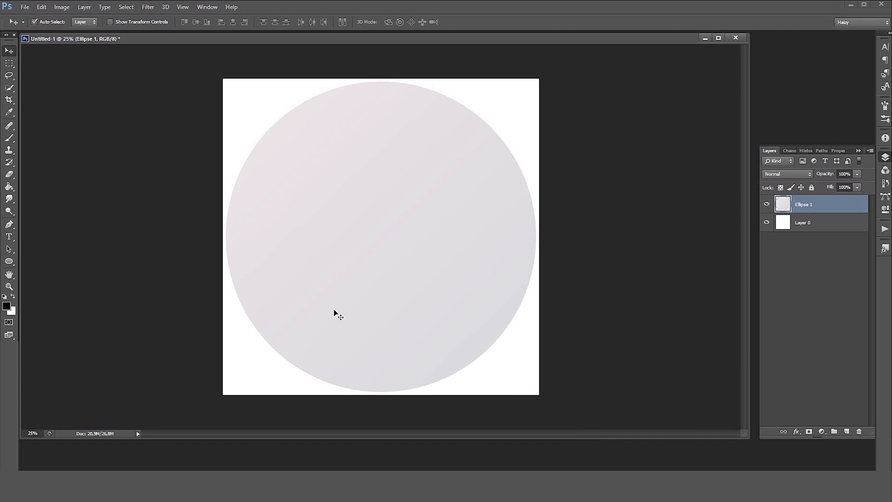
{"action": "left_click", "coordinate": [23, 8]}
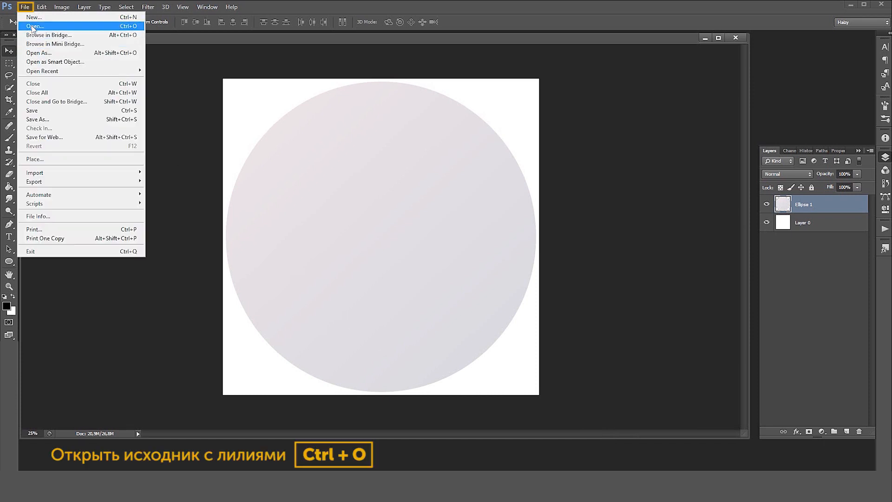
{"action": "left_click", "coordinate": [32, 26]}
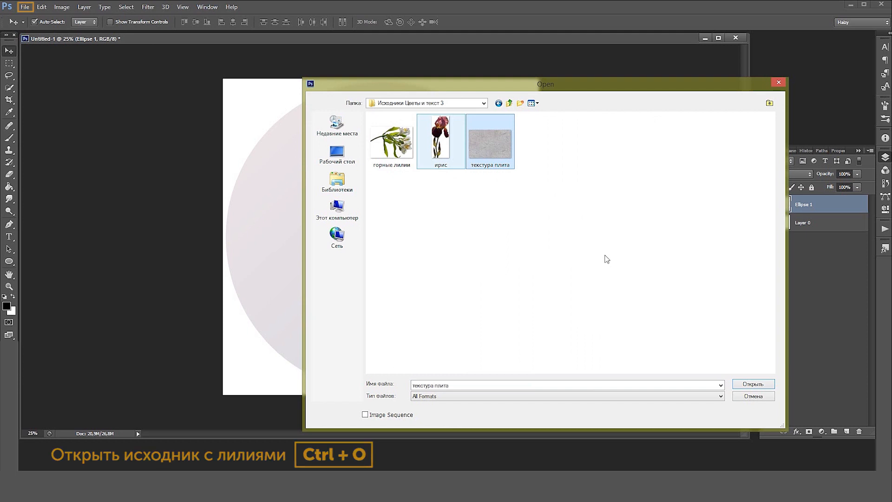
{"action": "left_click", "coordinate": [772, 386]}
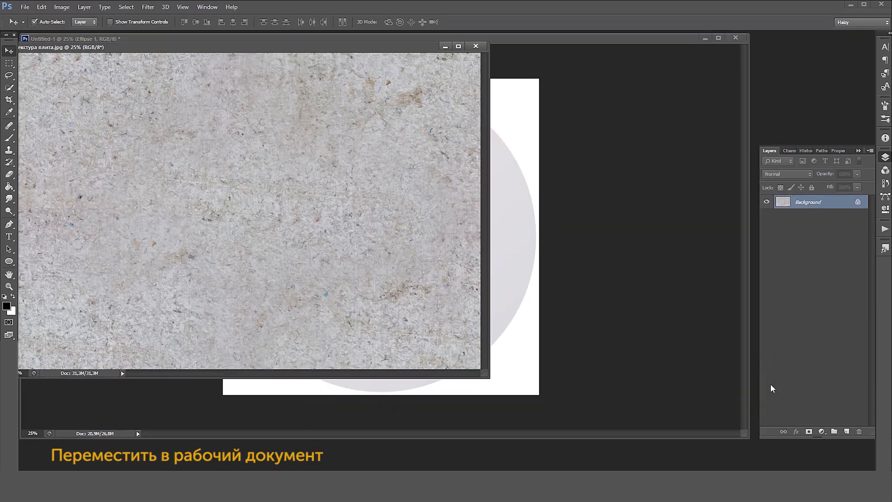
{"action": "left_click_drag", "start_coordinate": [301, 211], "coordinate": [516, 255]}
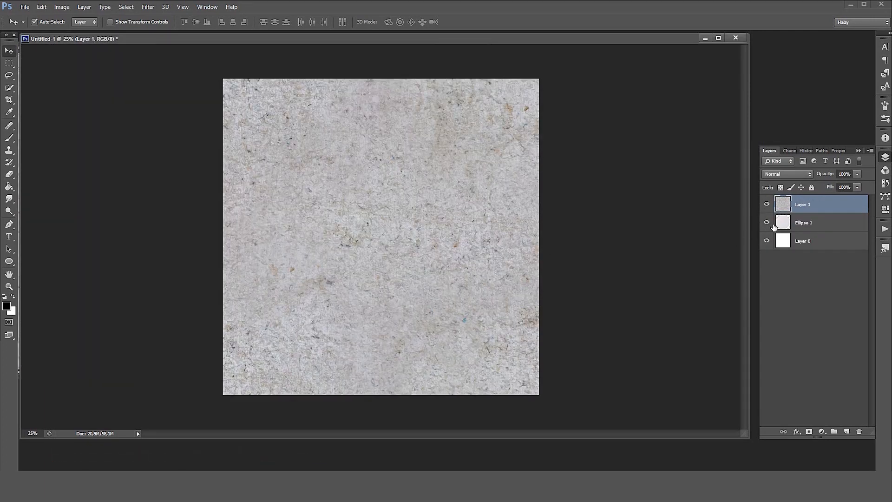
Step: Clip the stone texture layer to the Ellipse 1 layer and set its blend mode to Color Burn
{"action": "left_click", "coordinate": [823, 210], "text": "alt"}
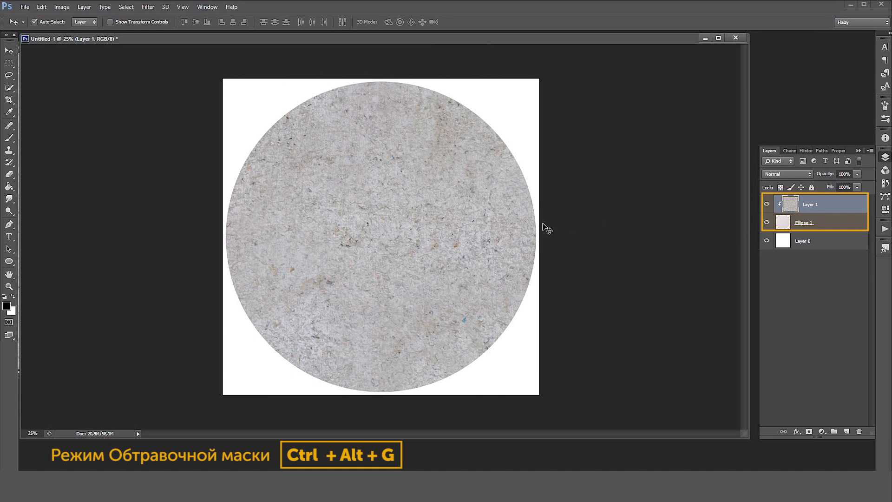
{"action": "key", "text": "ctrl+t"}
{"action": "key", "text": "Escape"}
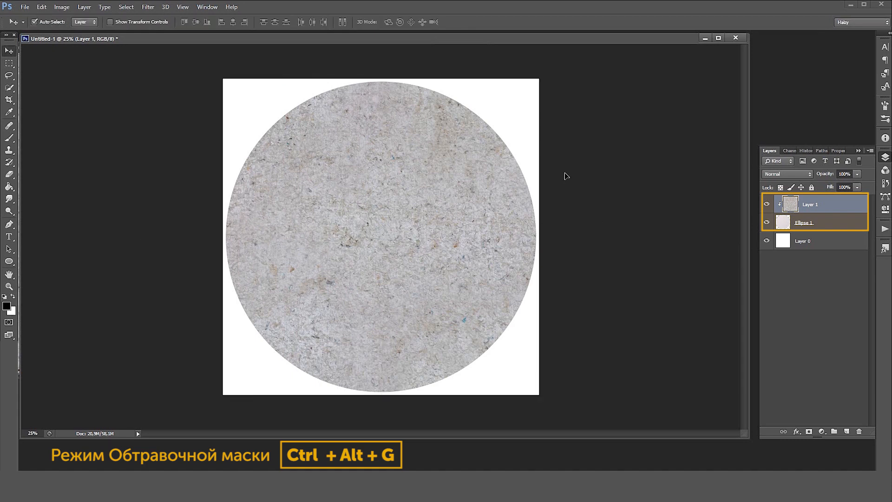
{"action": "left_click", "coordinate": [786, 174]}
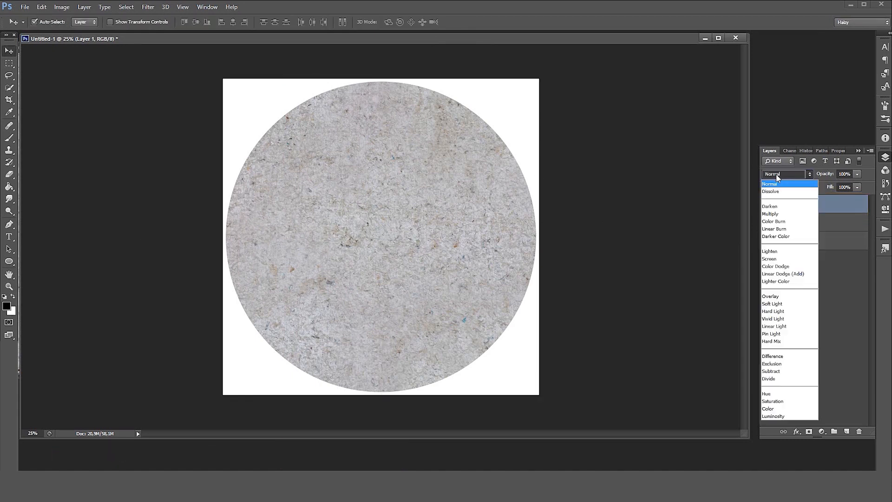
{"action": "left_click", "coordinate": [786, 222]}
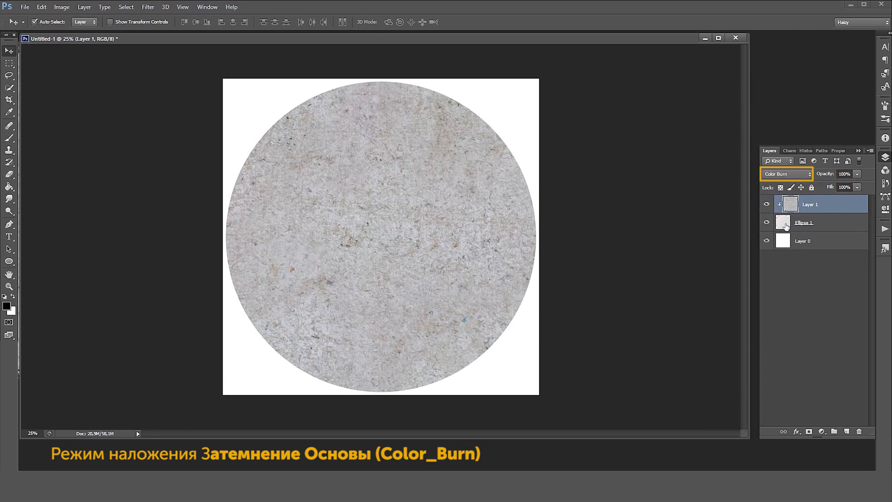
Step: Rename the clipped stone texture layer "текстура"
{"action": "double_click", "coordinate": [811, 204]}
{"action": "type", "text": "Te"}
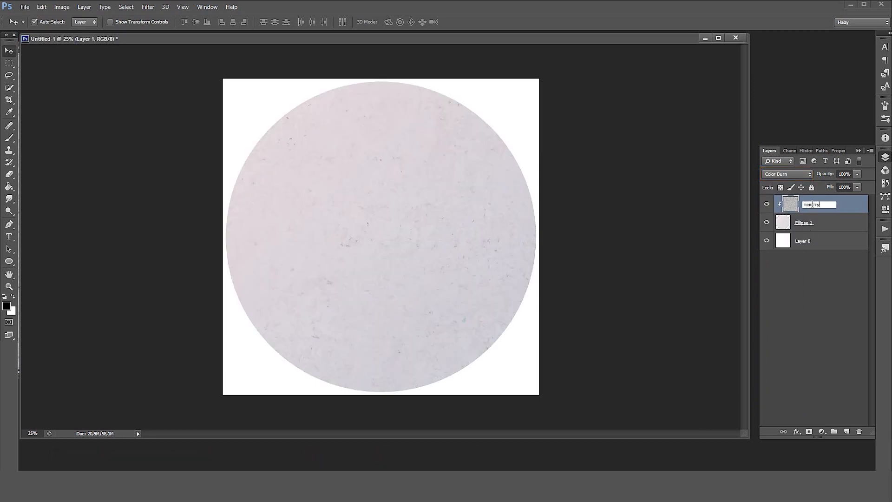
{"action": "type", "text": "кстура"}
{"action": "key", "text": "Return"}
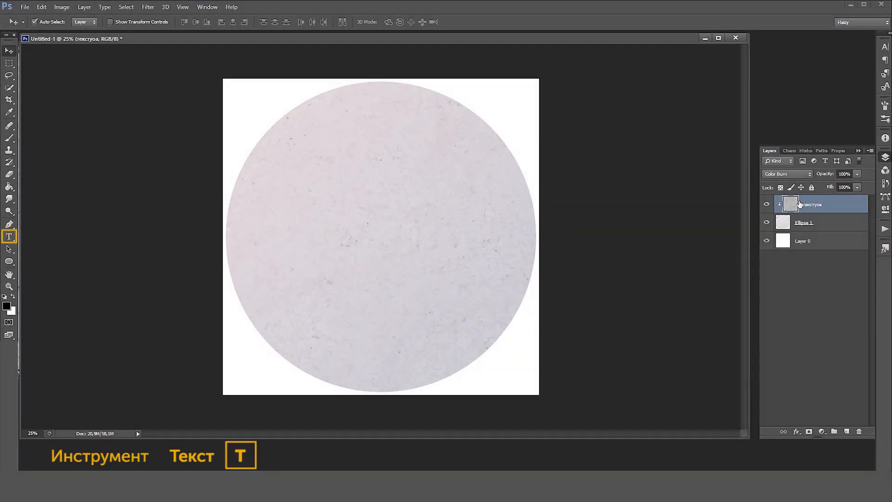
Step: Add a text layer reading "го" in the upper part of the circle
{"action": "left_click", "coordinate": [11, 238]}
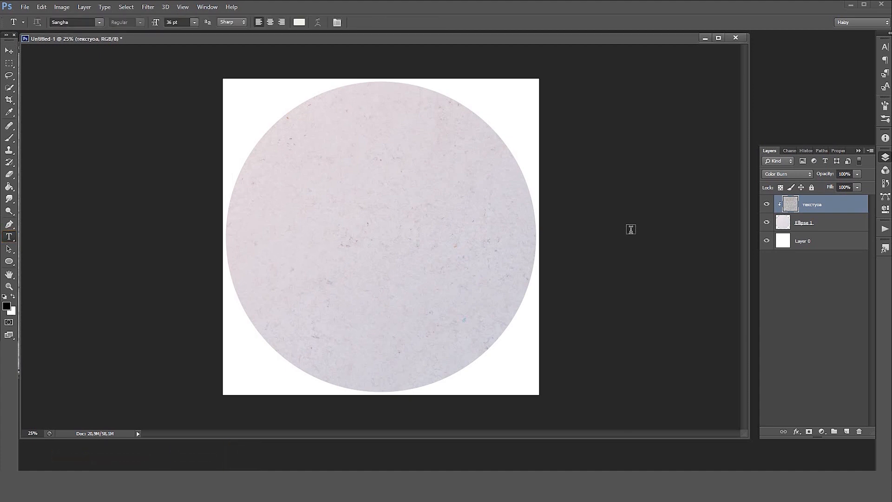
{"action": "left_click", "coordinate": [341, 174]}
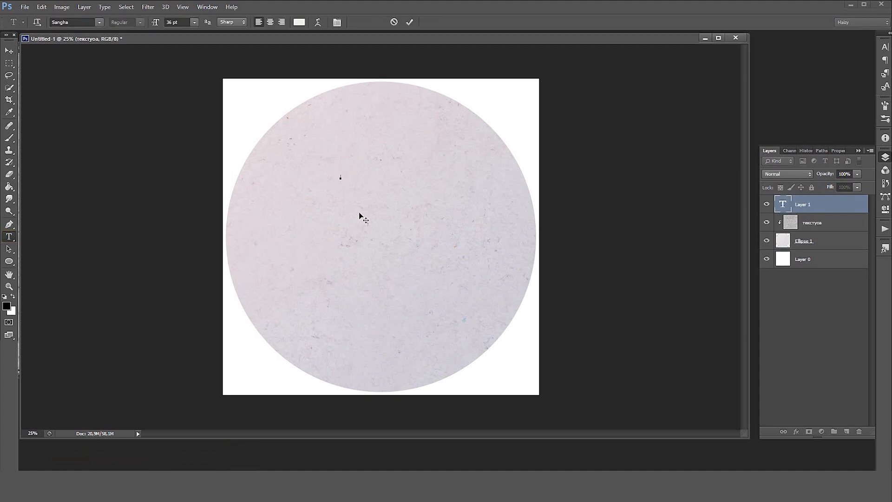
{"action": "type", "text": "ro"}
{"action": "left_click", "coordinate": [10, 51]}
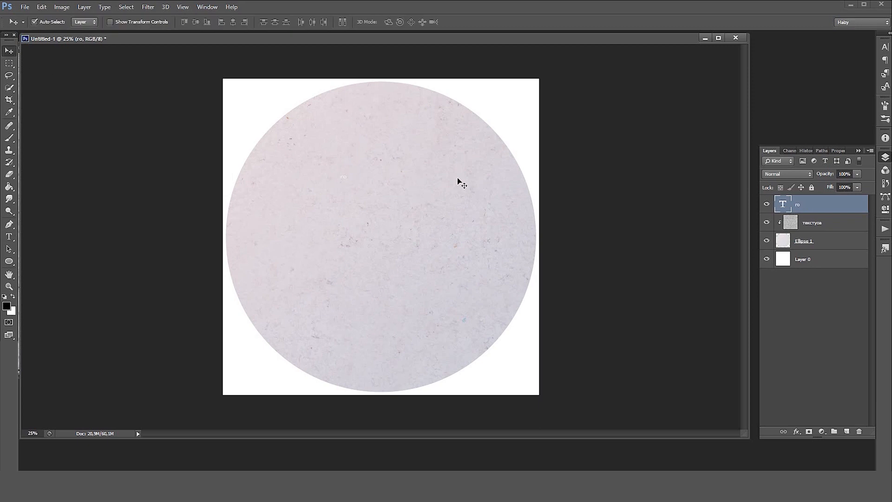
Step: Set the colour of the "го" text to #f4f0e4
{"action": "left_click", "coordinate": [885, 49]}
{"action": "left_click", "coordinate": [855, 100]}
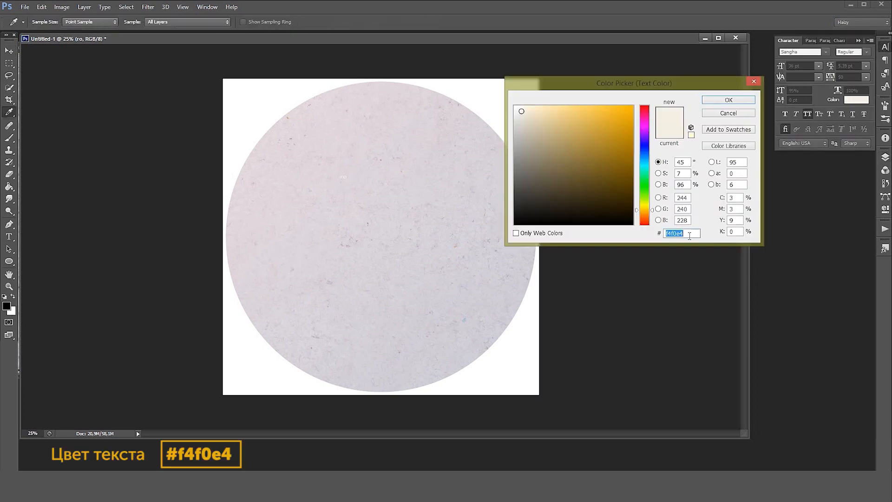
{"action": "left_click", "coordinate": [729, 100]}
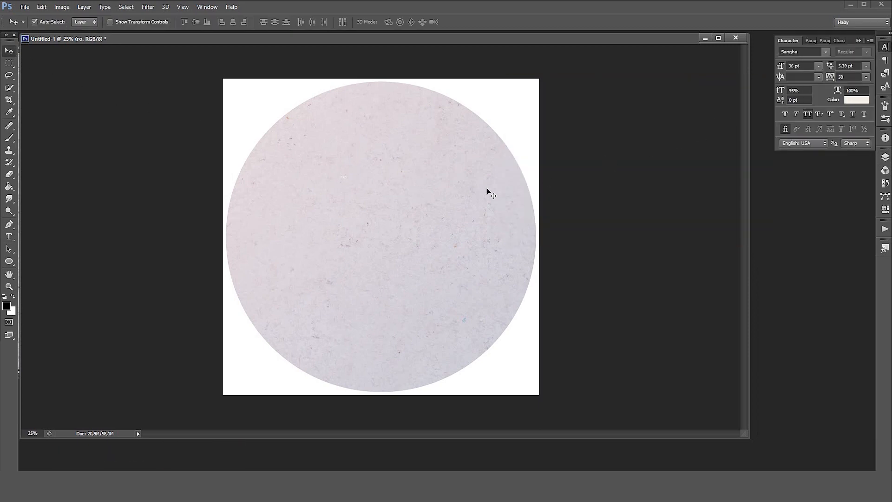
Step: Enlarge the "го" text to about 444 pt in the circle's upper right area and set its vertical scale to 100%
{"action": "key", "text": "ctrl+t"}
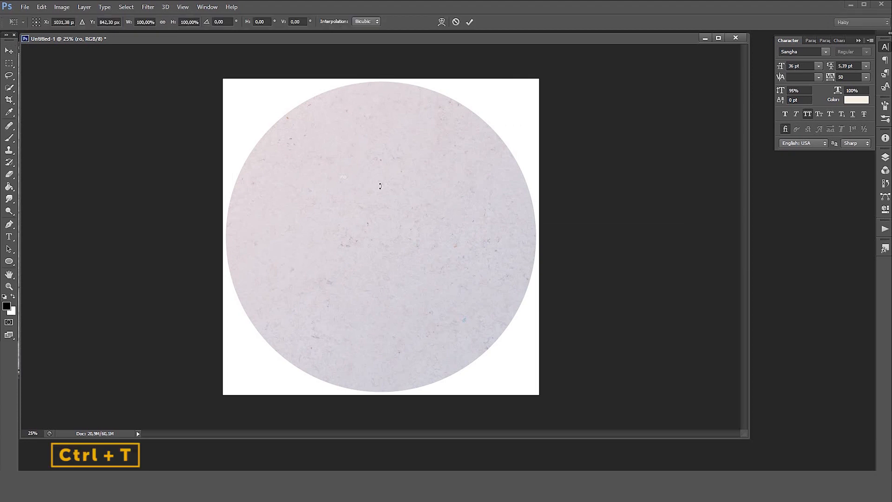
{"action": "left_click_drag", "start_coordinate": [348, 174], "coordinate": [477, 177]}
{"action": "key", "text": "Return"}
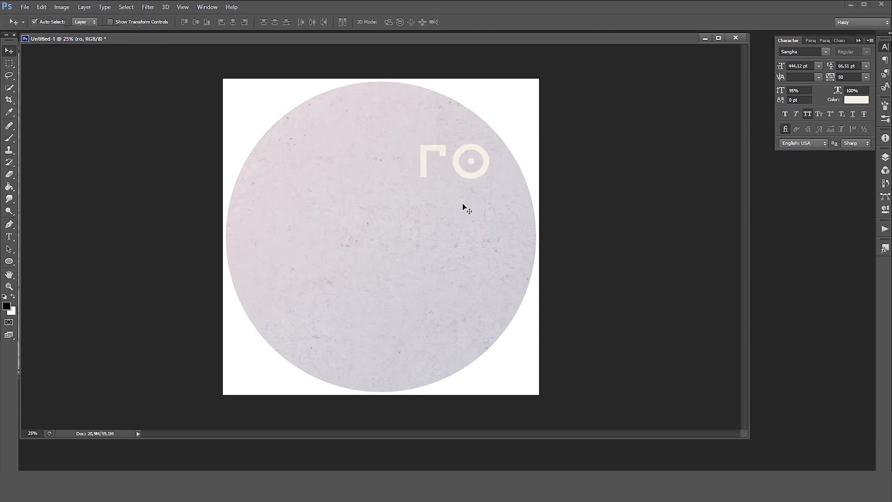
{"action": "left_click", "coordinate": [794, 90]}
{"action": "type", "text": "100"}
{"action": "key", "text": "Return"}
Step: Add a Drop Shadow effect to the layer style of the "го" text
{"action": "left_click", "coordinate": [885, 158]}
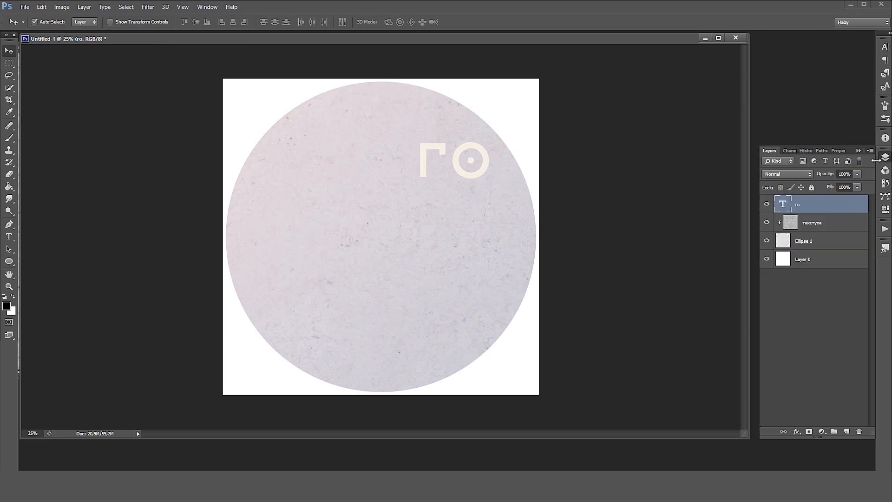
{"action": "left_click", "coordinate": [797, 433]}
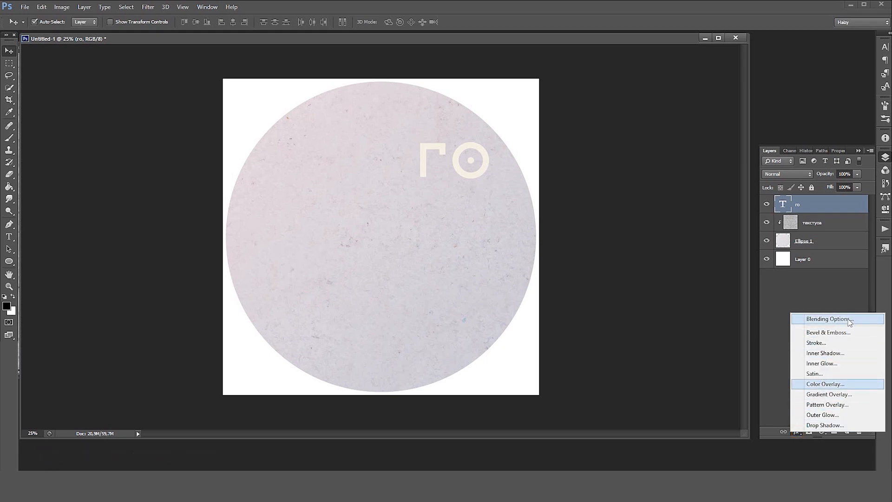
{"action": "left_click", "coordinate": [830, 318]}
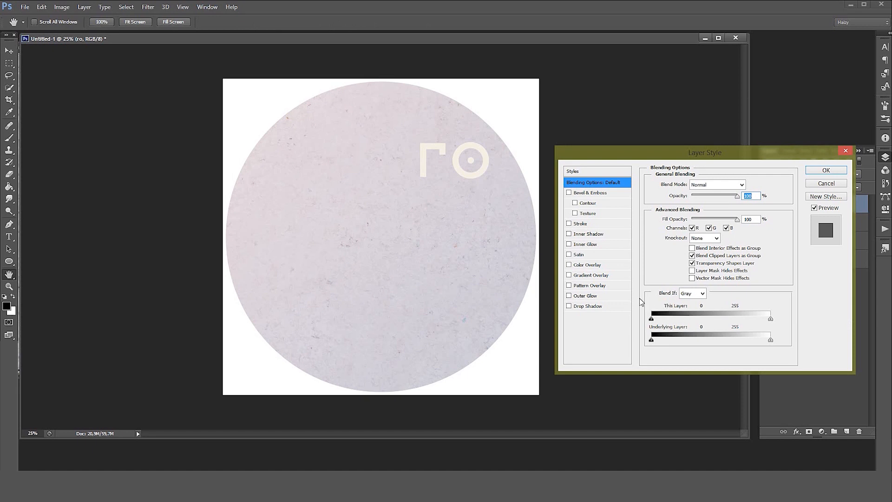
{"action": "left_click", "coordinate": [587, 306]}
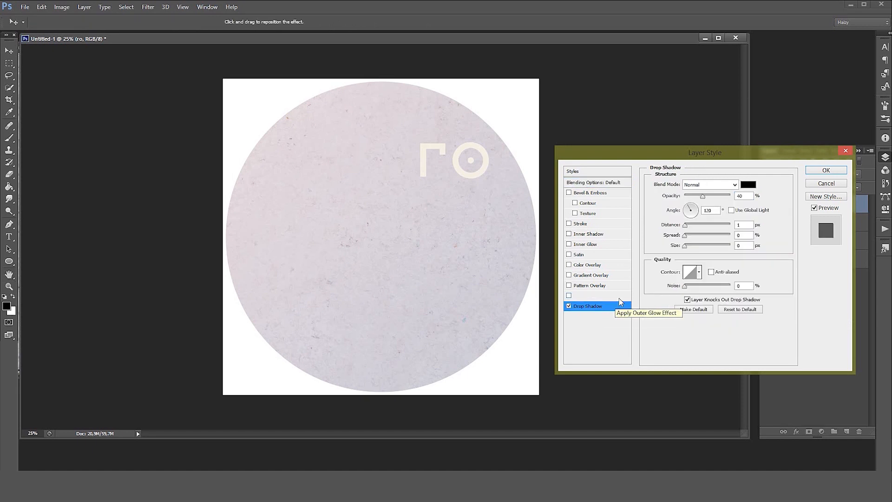
{"action": "left_click", "coordinate": [749, 186]}
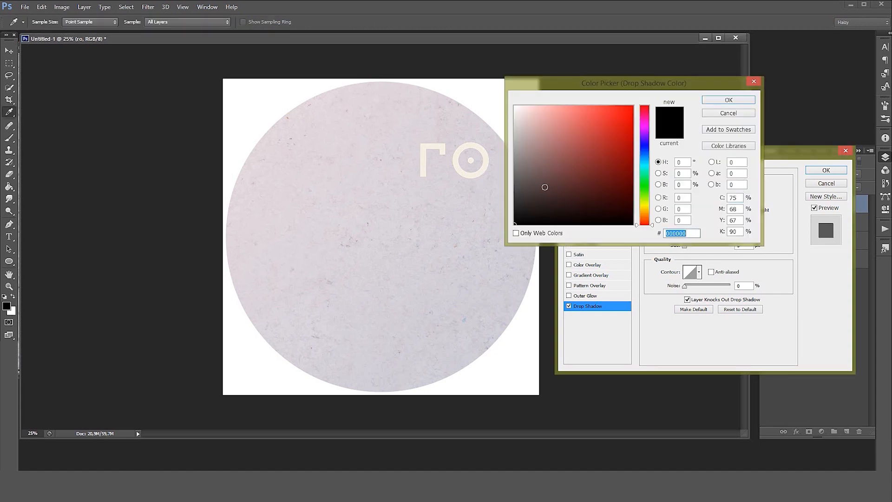
{"action": "left_click", "coordinate": [527, 159]}
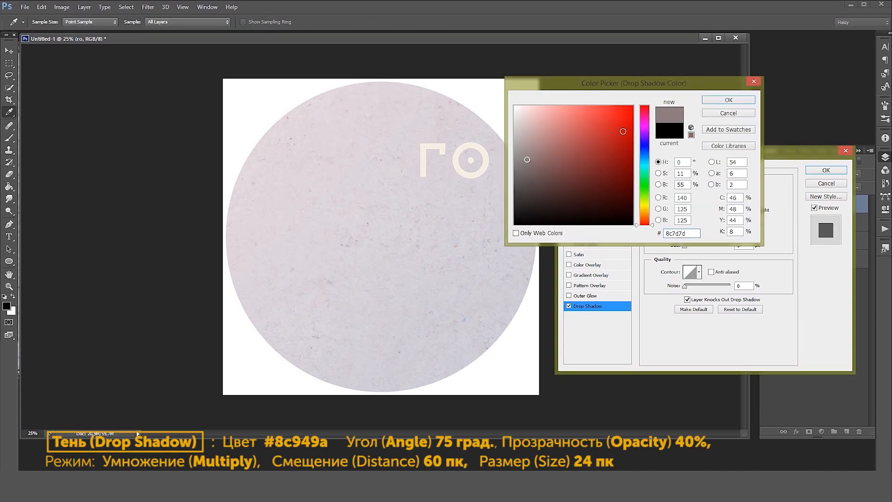
{"action": "left_click", "coordinate": [729, 113]}
Step: Set the drop shadow to Multiply blending with a 75° angle, 60 px distance and 24 px size
{"action": "left_click_drag", "start_coordinate": [685, 227], "coordinate": [692, 250]}
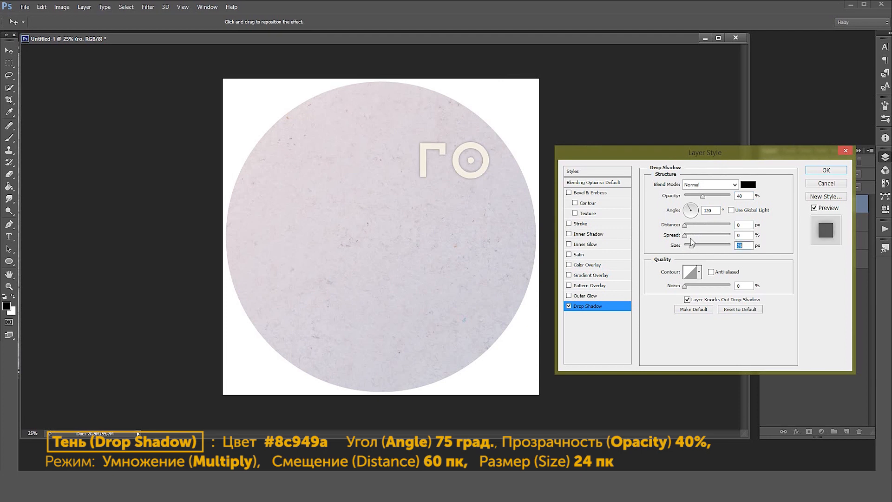
{"action": "left_click_drag", "start_coordinate": [685, 225], "coordinate": [694, 208]}
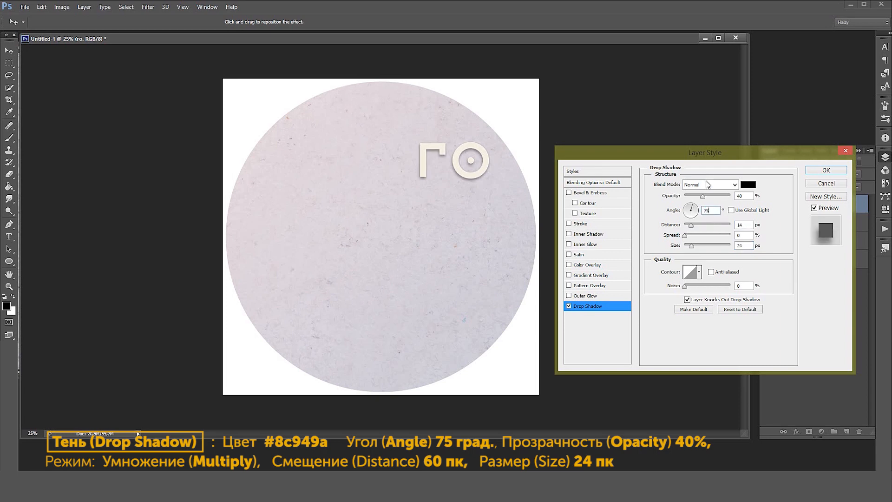
{"action": "left_click_drag", "start_coordinate": [692, 227], "coordinate": [707, 226]}
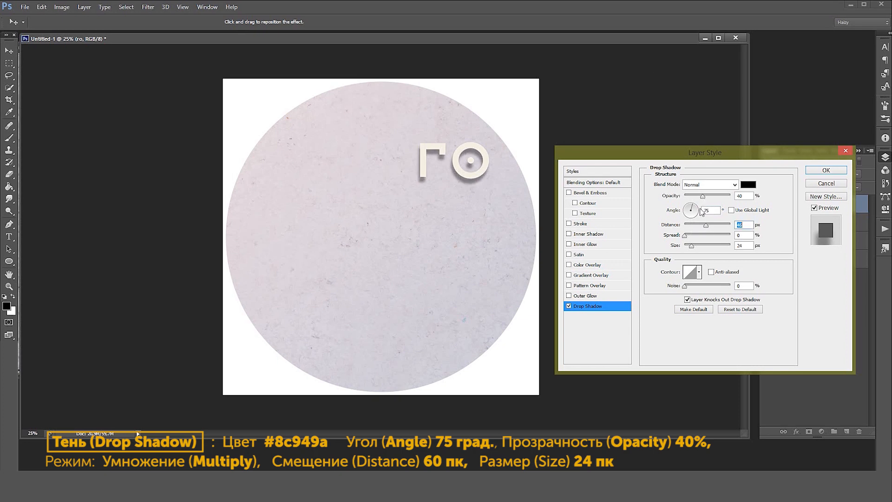
{"action": "type", "text": "60"}
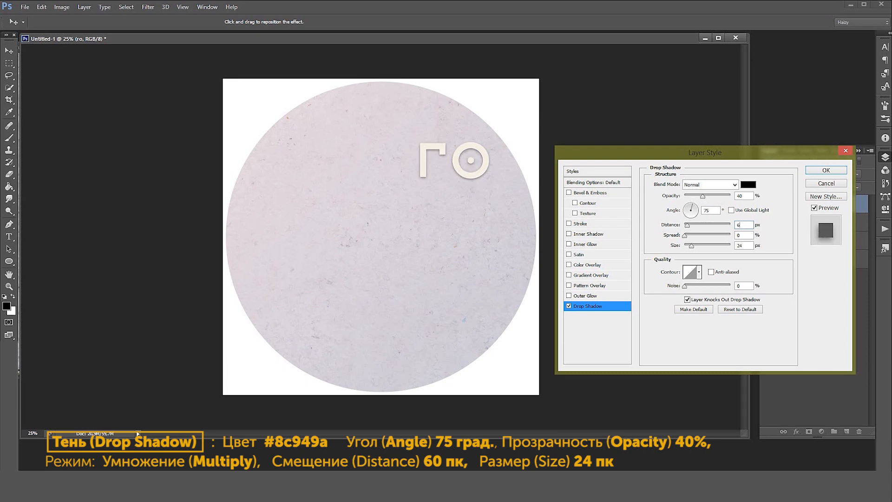
{"action": "left_click", "coordinate": [738, 184]}
{"action": "left_click", "coordinate": [702, 216]}
Step: Set the drop shadow colour to #8c949a and apply the layer style
{"action": "left_click", "coordinate": [748, 184]}
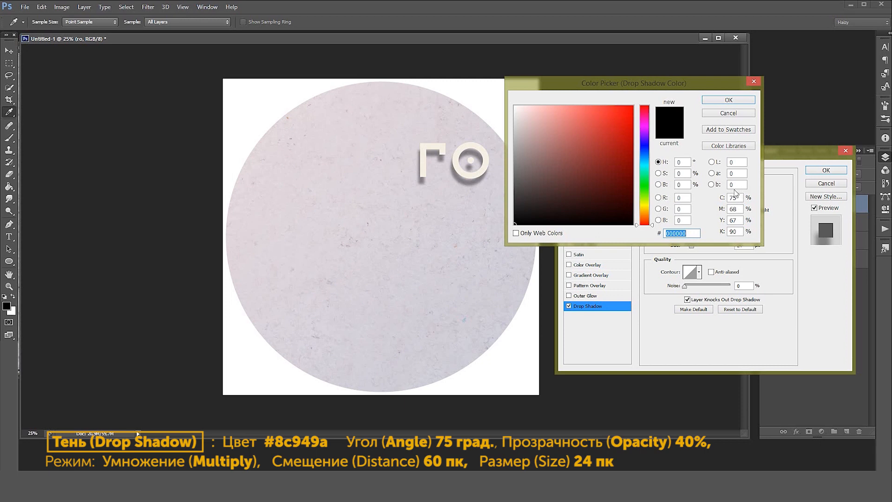
{"action": "left_click", "coordinate": [474, 229]}
{"action": "left_click_drag", "start_coordinate": [522, 139], "coordinate": [524, 152]}
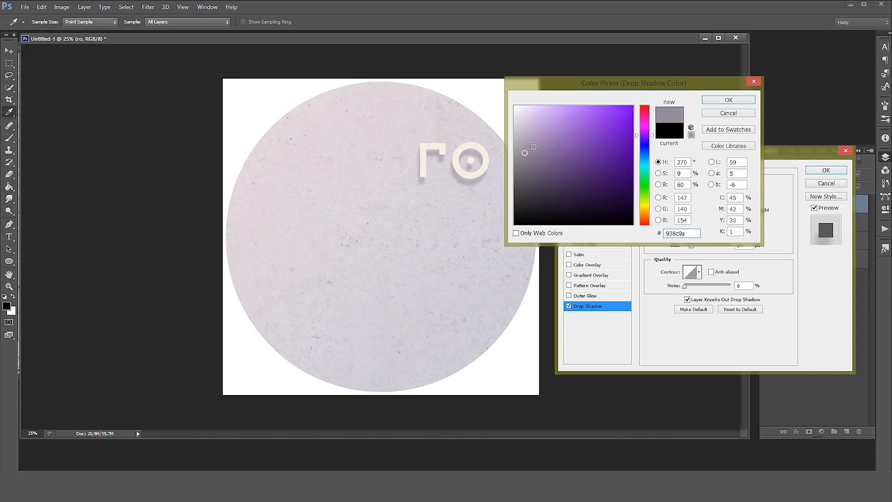
{"action": "left_click_drag", "start_coordinate": [653, 140], "coordinate": [652, 160]}
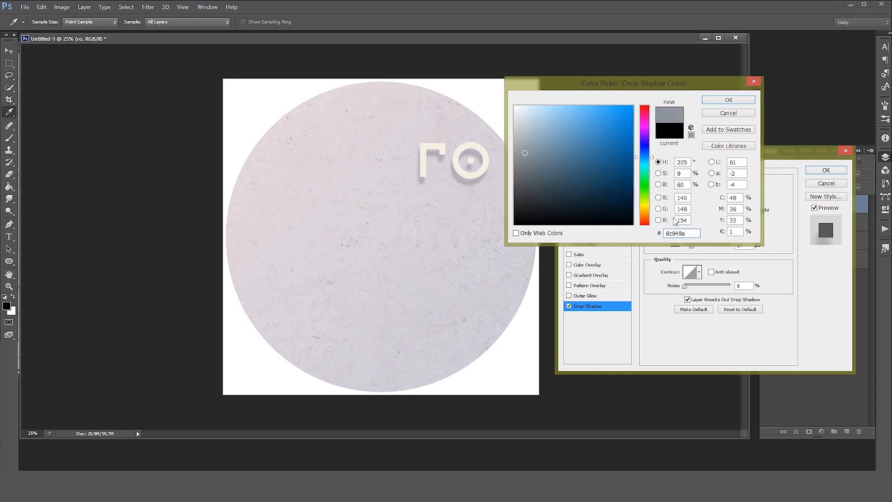
{"action": "double_click", "coordinate": [690, 234]}
{"action": "left_click", "coordinate": [727, 101]}
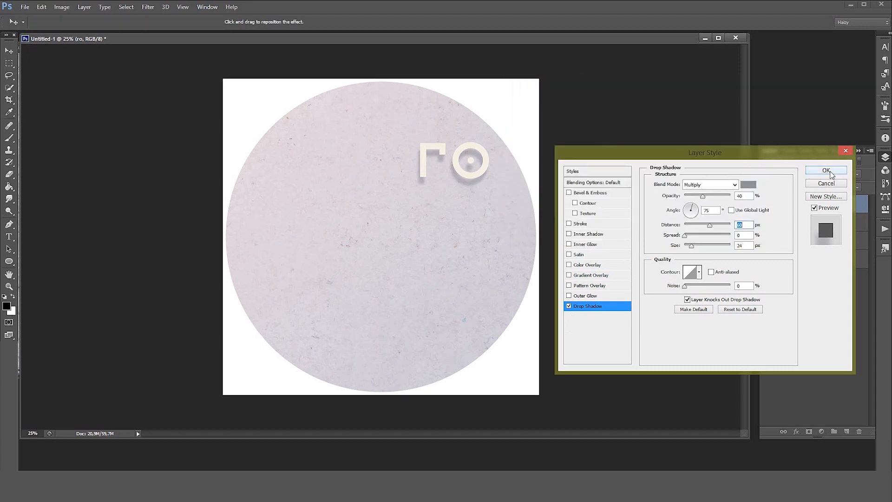
{"action": "left_click", "coordinate": [826, 171]}
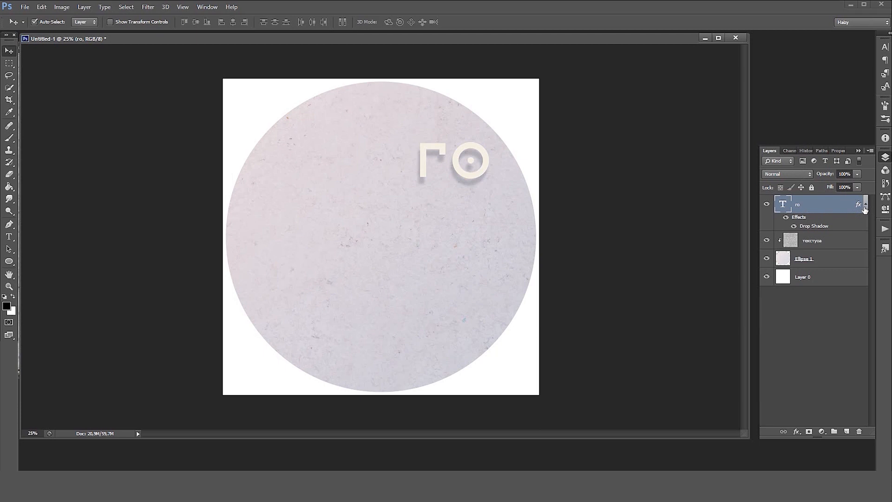
Step: Duplicate the "го" text layer and place the copy directly beneath the original line
{"action": "left_click", "coordinate": [865, 210]}
{"action": "key", "text": "ctrl+j"}
{"action": "left_click_drag", "start_coordinate": [811, 212], "coordinate": [847, 432]}
{"action": "left_click_drag", "start_coordinate": [456, 176], "coordinate": [456, 226]}
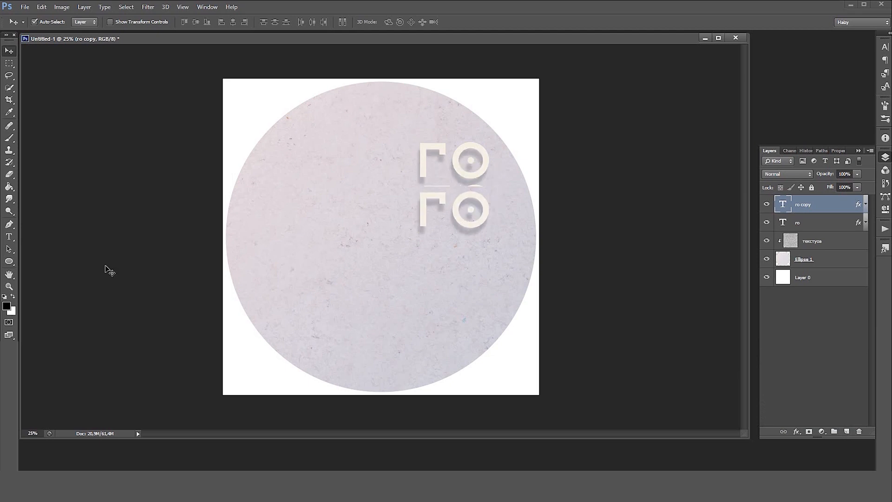
Step: Change the copied line's text to "рный" and shift it left so it fits inside the circle
{"action": "key", "text": "t"}
{"action": "double_click", "coordinate": [435, 211]}
{"action": "type", "text": "з"}
{"action": "key", "text": "BackSpace"}
{"action": "type", "text": "рный"}
{"action": "left_click", "coordinate": [9, 52]}
{"action": "left_click_drag", "start_coordinate": [464, 210], "coordinate": [403, 216]}
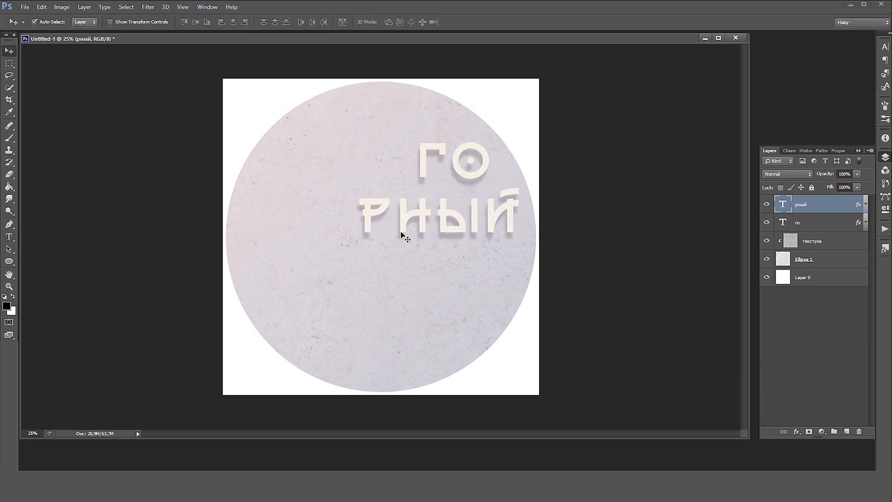
Step: Duplicate the "го" and "рный" text layers together and place the copies below the first two lines
{"action": "left_click", "coordinate": [820, 224], "text": "shift"}
{"action": "left_click_drag", "start_coordinate": [820, 224], "coordinate": [847, 432]}
{"action": "left_click_drag", "start_coordinate": [475, 222], "coordinate": [462, 332]}
Step: Change the third line's text to "цве" and shift it left within the circle
{"action": "left_click", "coordinate": [9, 236]}
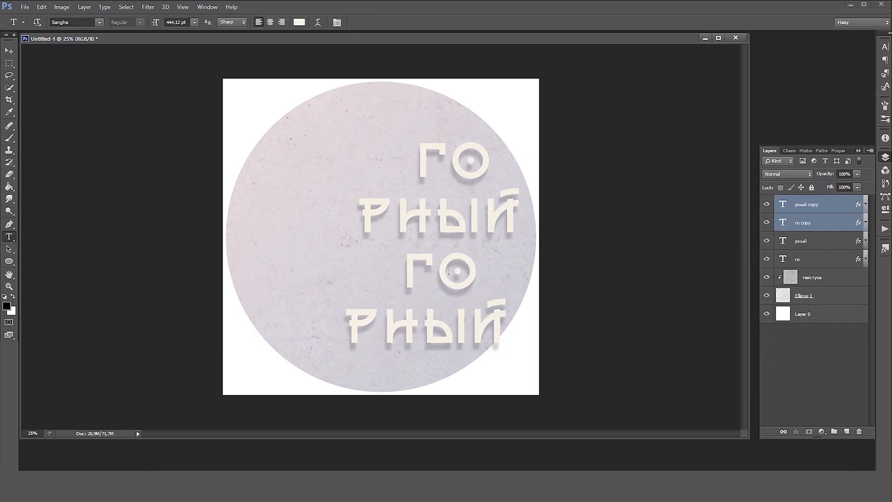
{"action": "left_click_drag", "start_coordinate": [482, 273], "coordinate": [400, 241]}
{"action": "type", "text": "цве"}
{"action": "left_click", "coordinate": [9, 51]}
{"action": "left_click_drag", "start_coordinate": [474, 271], "coordinate": [416, 277]}
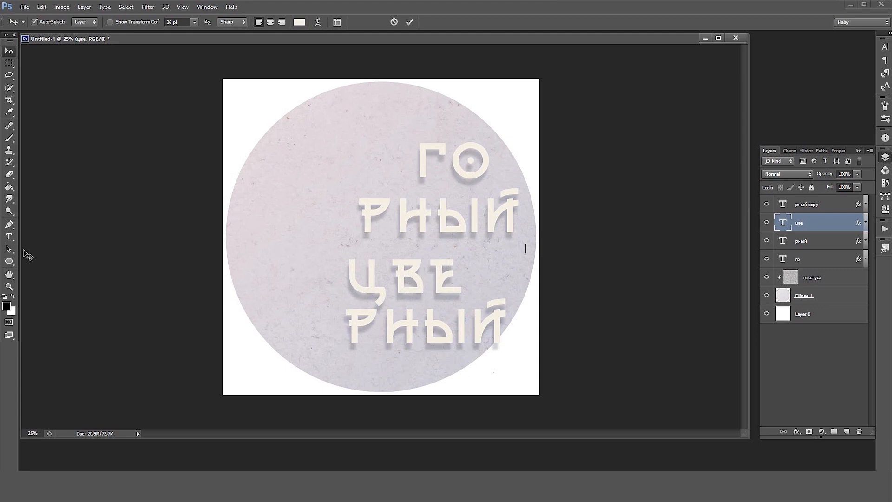
Step: Change the fourth line's text to "ток" and move it right and slightly down beneath "цве"
{"action": "left_click", "coordinate": [9, 236]}
{"action": "left_click_drag", "start_coordinate": [351, 327], "coordinate": [509, 328]}
{"action": "type", "text": "ток"}
{"action": "left_click", "coordinate": [9, 52]}
{"action": "left_click_drag", "start_coordinate": [440, 306], "coordinate": [485, 337]}
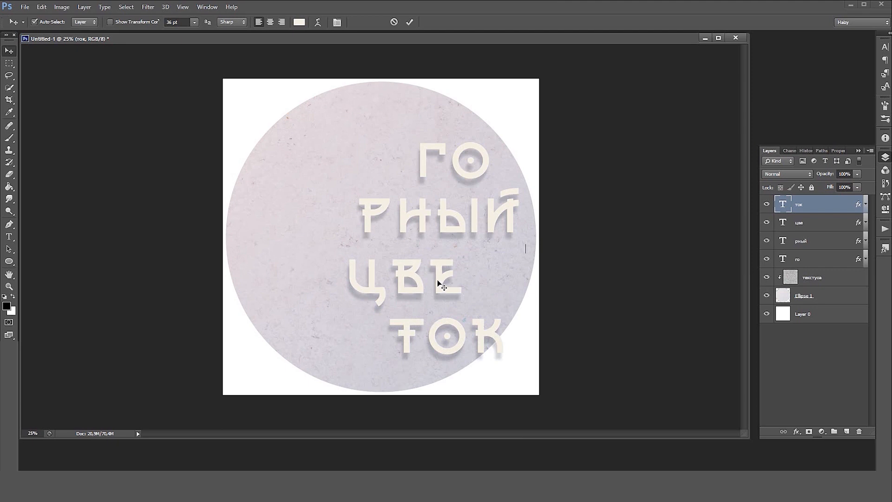
Step: Move the "рный" line slightly to the right and down
{"action": "left_click_drag", "start_coordinate": [445, 231], "coordinate": [460, 226]}
{"action": "key", "text": "shift+Right"}
{"action": "key", "text": "shift+Right"}
Step: Nudge the "цве" line slightly down to even out the spacing between the text lines
{"action": "left_click_drag", "start_coordinate": [453, 263], "coordinate": [455, 261]}
{"action": "key", "text": "ctrl+z"}
{"action": "left_click", "coordinate": [455, 262]}
{"action": "key", "text": "shift+Down"}
{"action": "key", "text": "shift+Down"}
{"action": "key", "text": "shift+Down"}
{"action": "key", "text": "shift+Down"}
{"action": "key", "text": "shift+Down"}
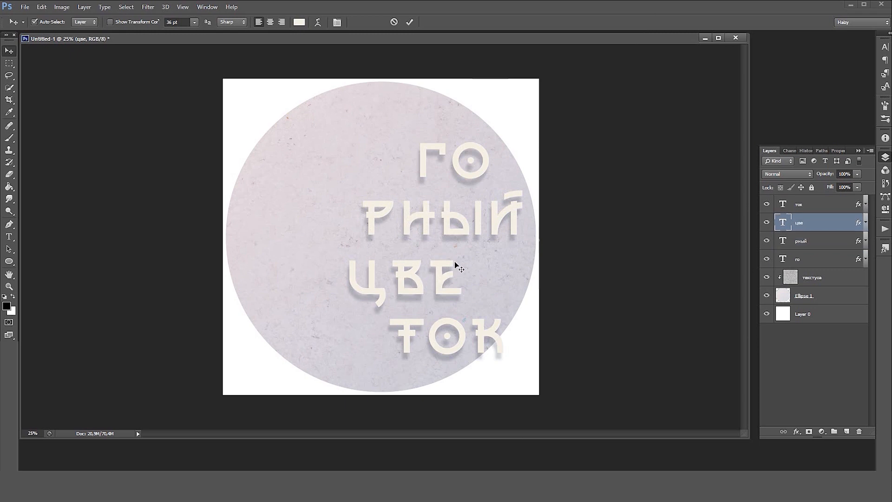
{"action": "left_click", "coordinate": [815, 260]}
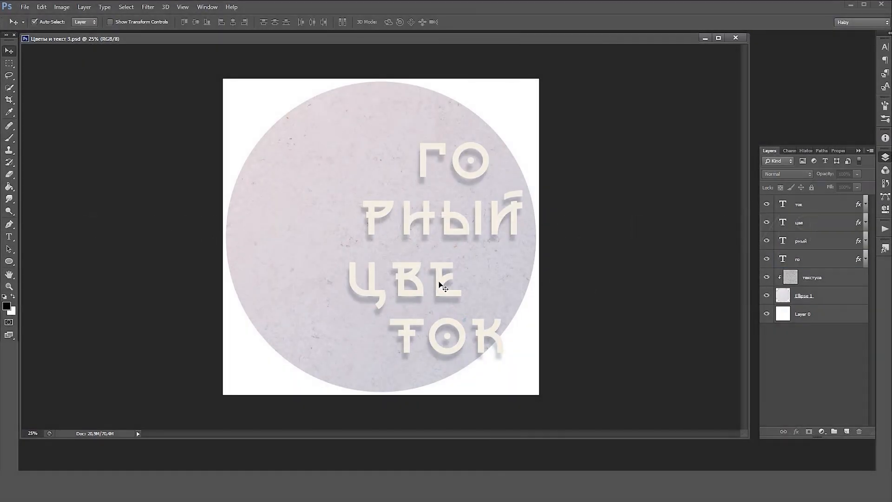
Step: Open the image горные лилии.jpg in its own window and place it over the composition
{"action": "left_click", "coordinate": [440, 280]}
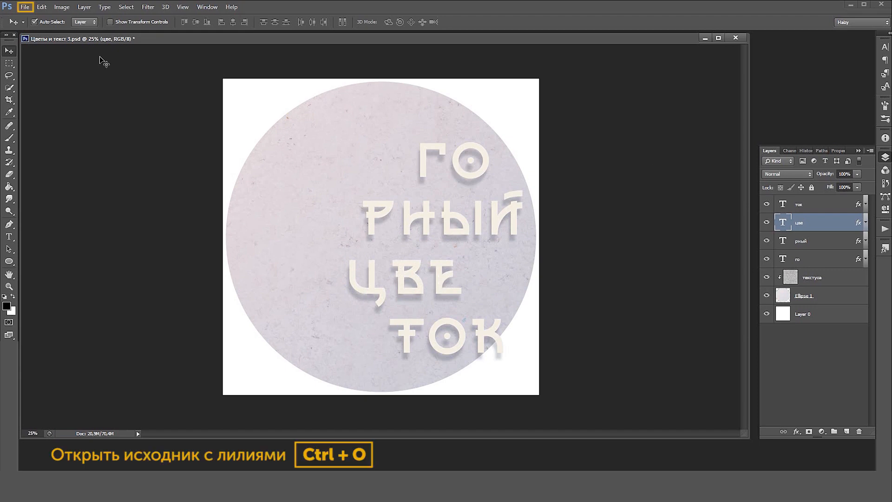
{"action": "left_click", "coordinate": [25, 7]}
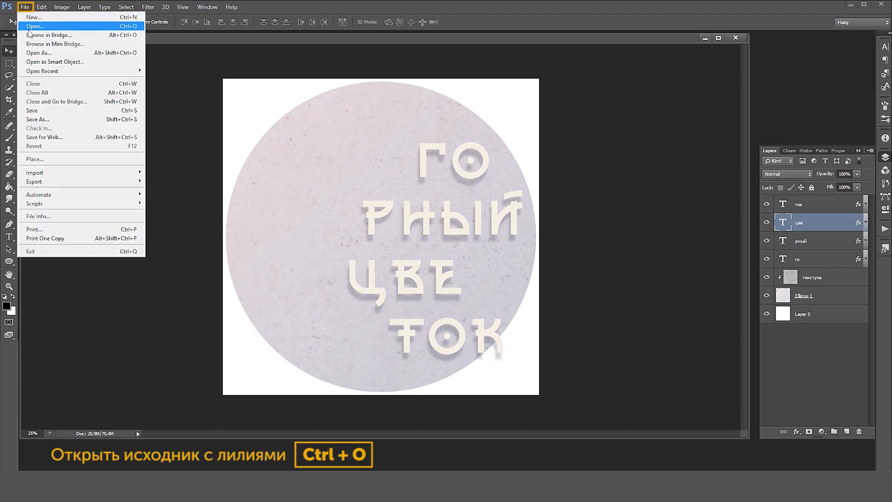
{"action": "left_click", "coordinate": [28, 22]}
{"action": "left_click", "coordinate": [758, 385]}
{"action": "left_click_drag", "start_coordinate": [199, 63], "coordinate": [289, 83]}
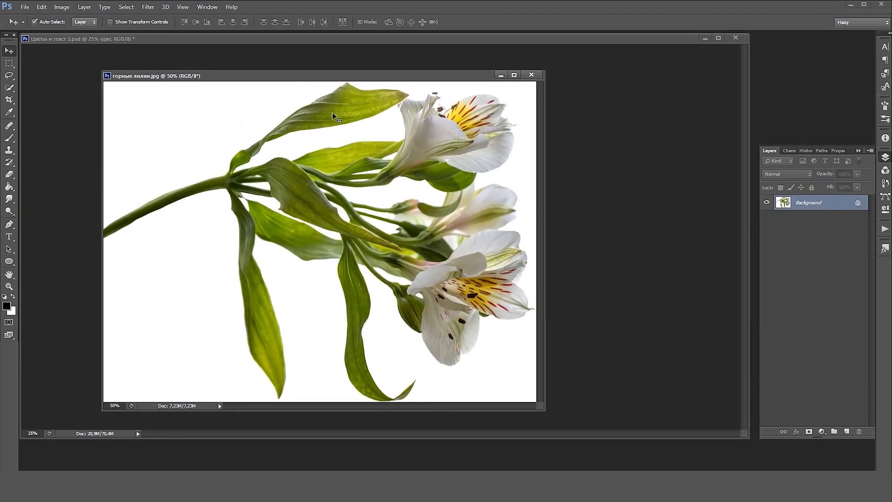
Step: Examine the Red, Green and Blue channels of the lily image one by one to compare their contrast
{"action": "left_click", "coordinate": [789, 151]}
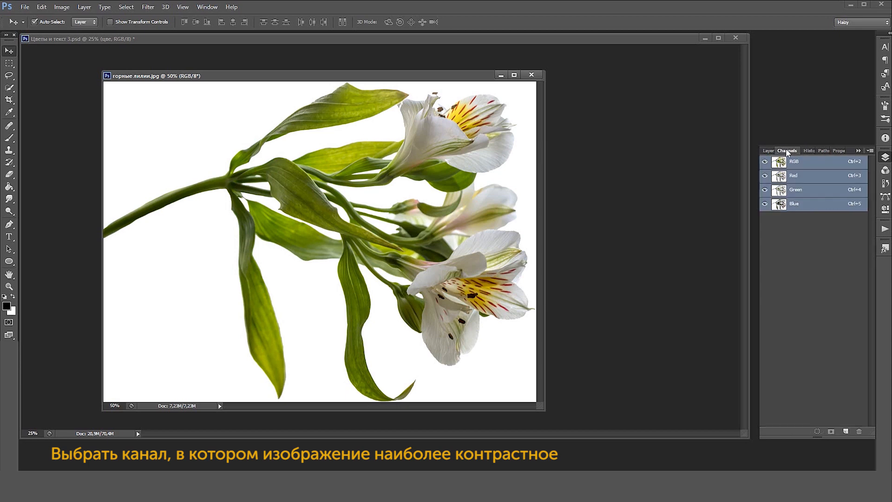
{"action": "left_click", "coordinate": [802, 181]}
{"action": "left_click", "coordinate": [803, 190]}
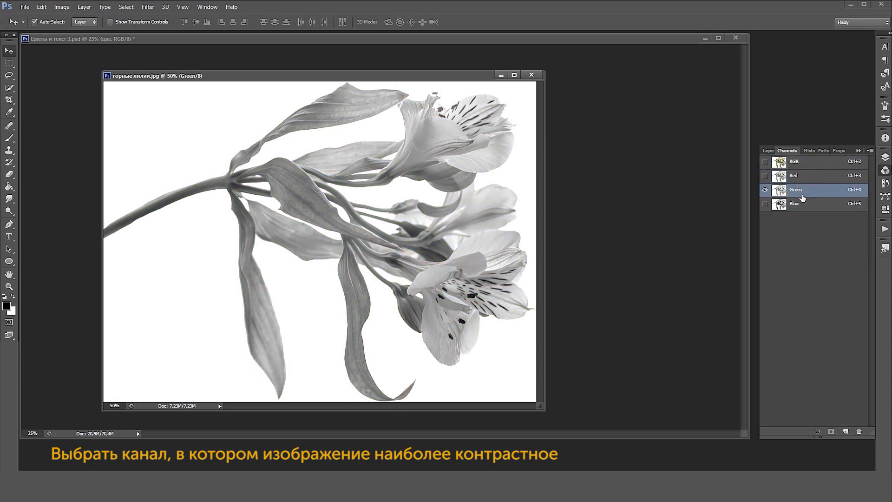
{"action": "left_click", "coordinate": [806, 205]}
{"action": "left_click", "coordinate": [803, 190]}
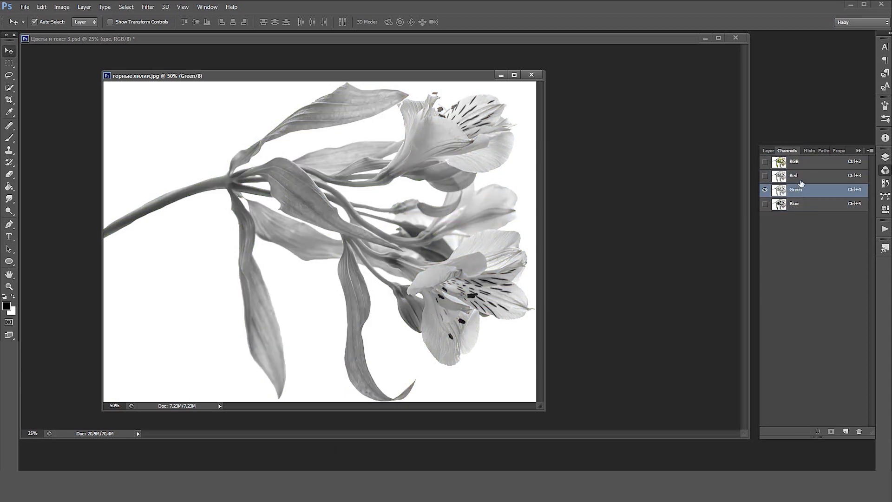
{"action": "left_click", "coordinate": [802, 176]}
Step: Restore the composite RGB view and duplicate the Background layer of the lily image
{"action": "left_click", "coordinate": [800, 163]}
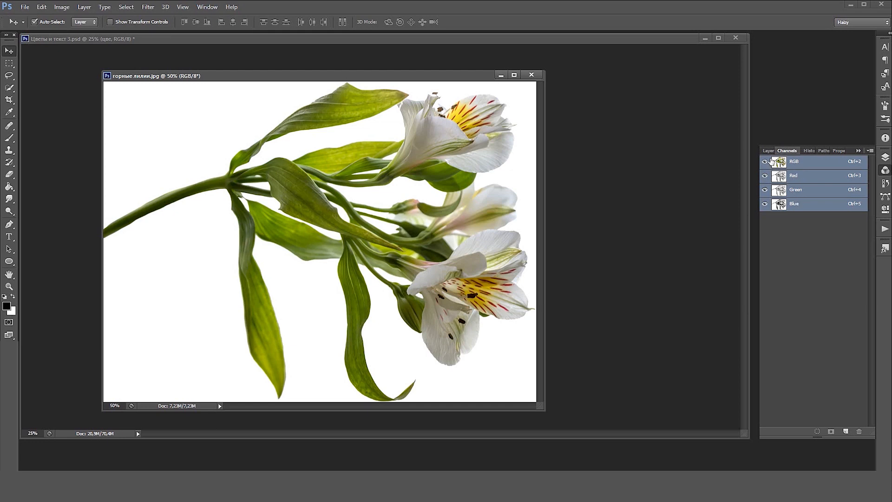
{"action": "left_click", "coordinate": [768, 151]}
{"action": "left_click_drag", "start_coordinate": [824, 208], "coordinate": [847, 431]}
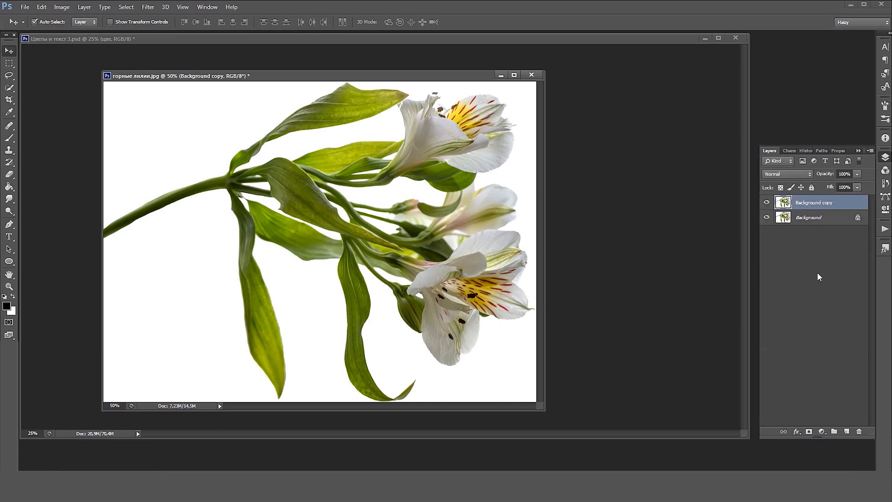
Step: Start Image Calculations on the lily image with the Blue channel chosen for both Source 1 and Source 2
{"action": "left_click", "coordinate": [62, 7]}
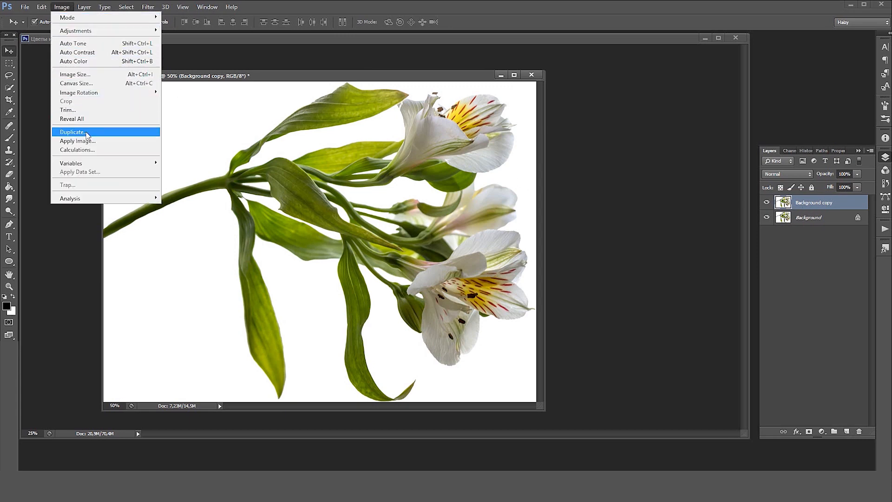
{"action": "left_click", "coordinate": [93, 152]}
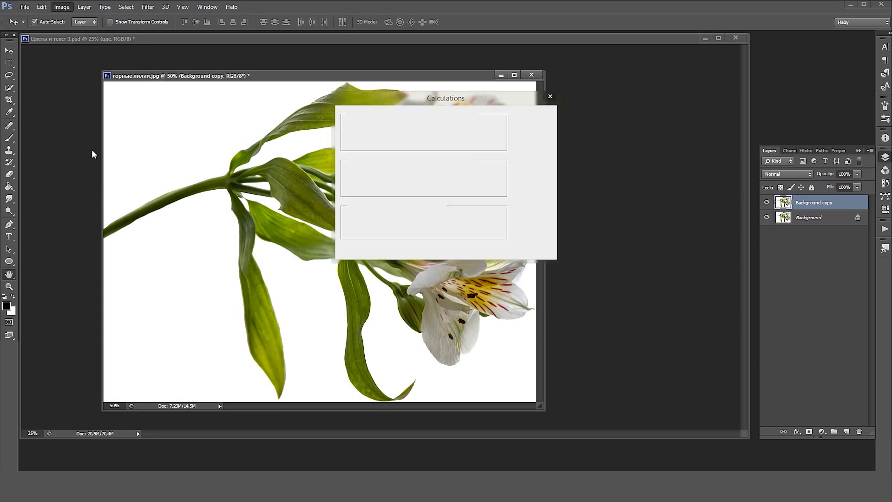
{"action": "left_click", "coordinate": [401, 145]}
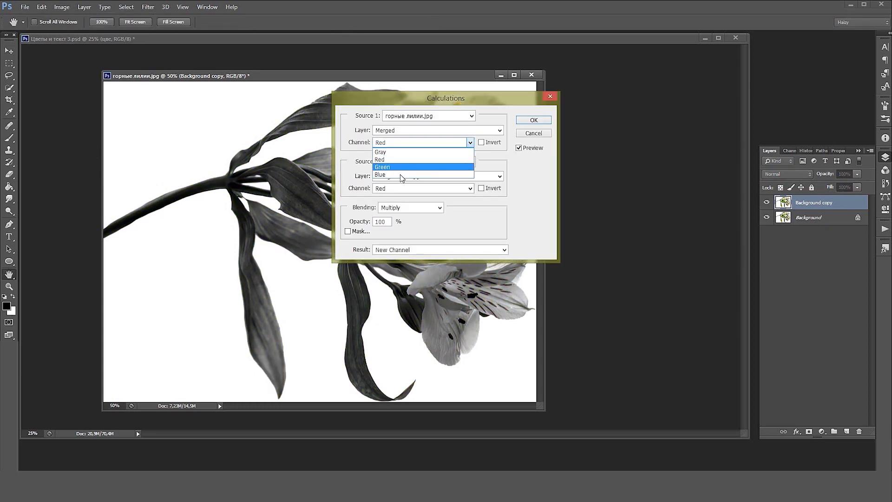
{"action": "left_click", "coordinate": [402, 175]}
{"action": "left_click", "coordinate": [403, 189]}
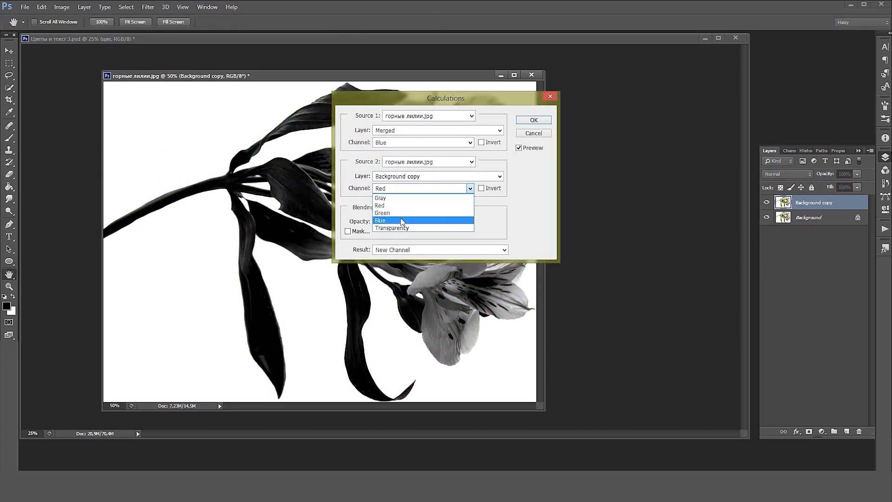
{"action": "left_click", "coordinate": [403, 220]}
{"action": "left_click_drag", "start_coordinate": [442, 100], "coordinate": [617, 99]}
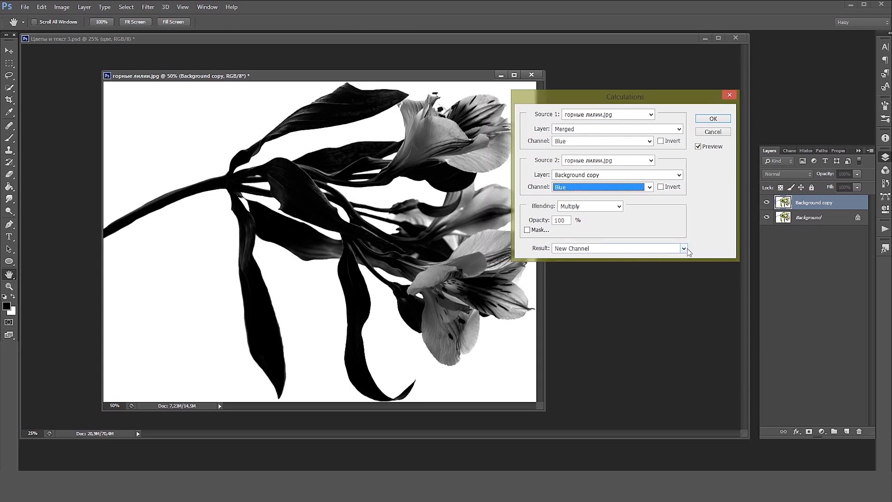
Step: Set the Calculations blending to Linear Burn at 100% opacity and output the result as a new channel
{"action": "left_click", "coordinate": [646, 251]}
{"action": "left_click", "coordinate": [619, 206]}
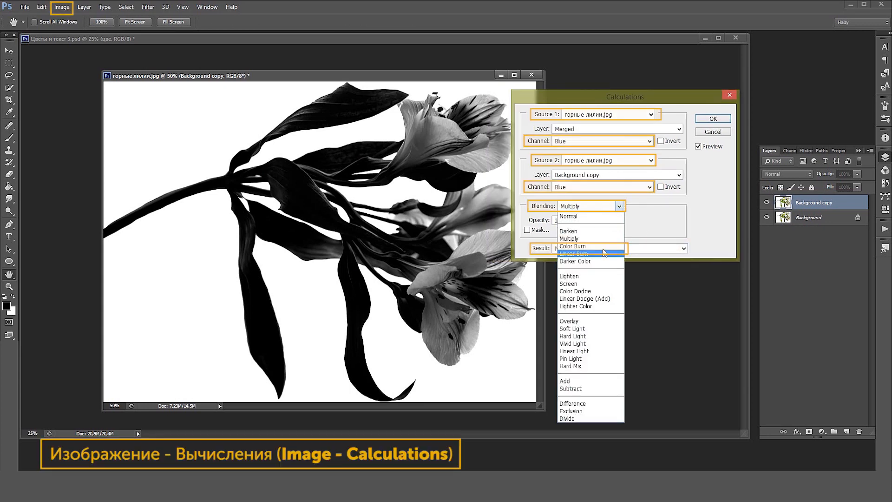
{"action": "left_click", "coordinate": [605, 247]}
{"action": "left_click", "coordinate": [607, 205]}
{"action": "left_click", "coordinate": [595, 239]}
{"action": "left_click", "coordinate": [595, 206]}
{"action": "left_click", "coordinate": [593, 254]}
{"action": "key", "text": "Tab"}
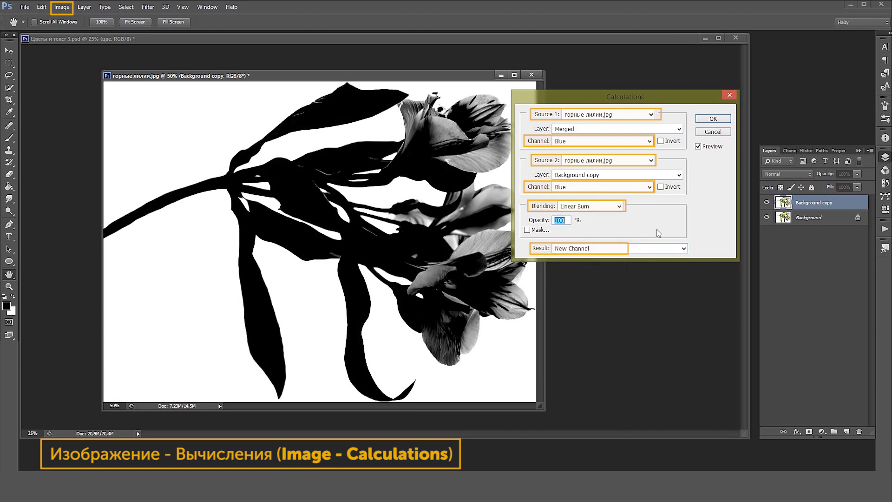
{"action": "left_click", "coordinate": [699, 146]}
{"action": "left_click", "coordinate": [711, 119]}
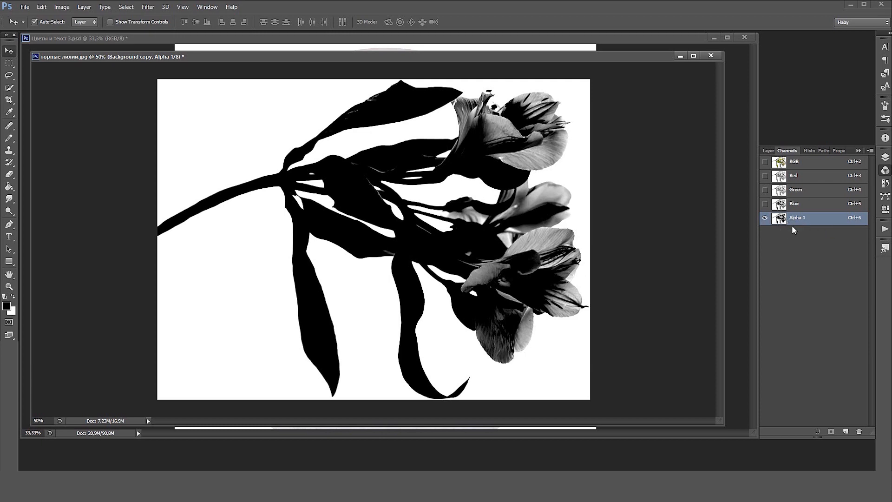
Step: Apply Levels to the Alpha 1 channel with the black input level at 235 to turn the lilies into a solid silhouette
{"action": "left_click", "coordinate": [66, 8]}
{"action": "mouse_move", "coordinate": [72, 32]}
{"action": "left_click", "coordinate": [179, 40]}
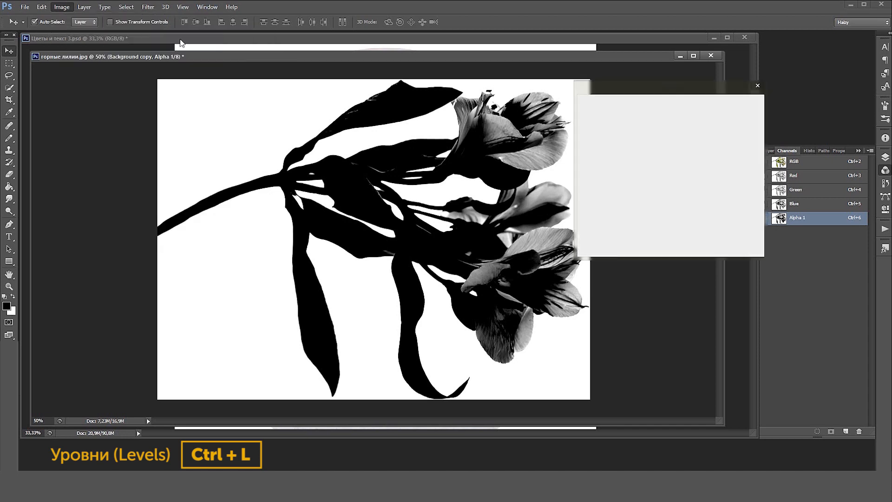
{"action": "left_click_drag", "start_coordinate": [593, 195], "coordinate": [689, 200]}
{"action": "key", "text": "Up"}
{"action": "key", "text": "Up"}
{"action": "key", "text": "Up"}
{"action": "key", "text": "Up"}
{"action": "key", "text": "Up"}
{"action": "key", "text": "Up"}
{"action": "key", "text": "Up"}
{"action": "key", "text": "Up"}
{"action": "key", "text": "Up"}
{"action": "key", "text": "Up"}
{"action": "key", "text": "Up"}
{"action": "key", "text": "Up"}
{"action": "key", "text": "Up"}
{"action": "key", "text": "Up"}
{"action": "key", "text": "Up"}
{"action": "key", "text": "Up"}
{"action": "key", "text": "Up"}
{"action": "key", "text": "Up"}
{"action": "key", "text": "Up"}
{"action": "key", "text": "Up"}
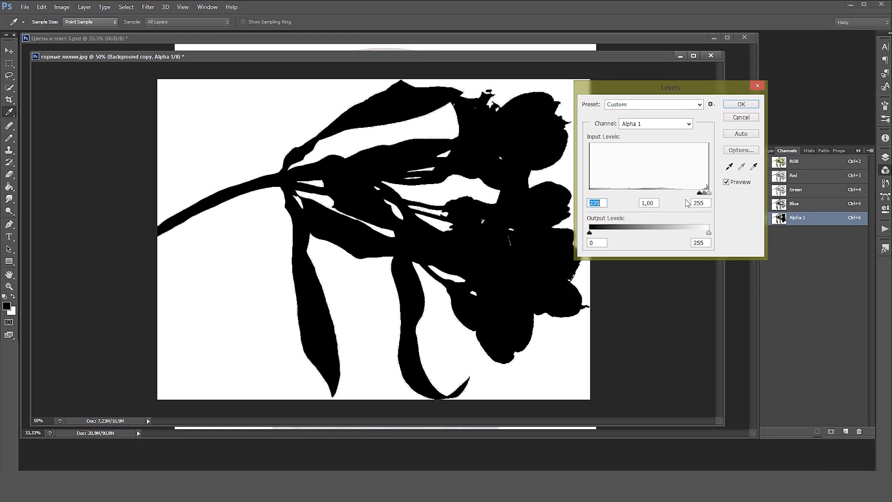
{"action": "left_click", "coordinate": [741, 104]}
Step: Invert the Alpha 1 channel so the lilies are white on a black background
{"action": "key", "text": "v"}
{"action": "left_click", "coordinate": [770, 151]}
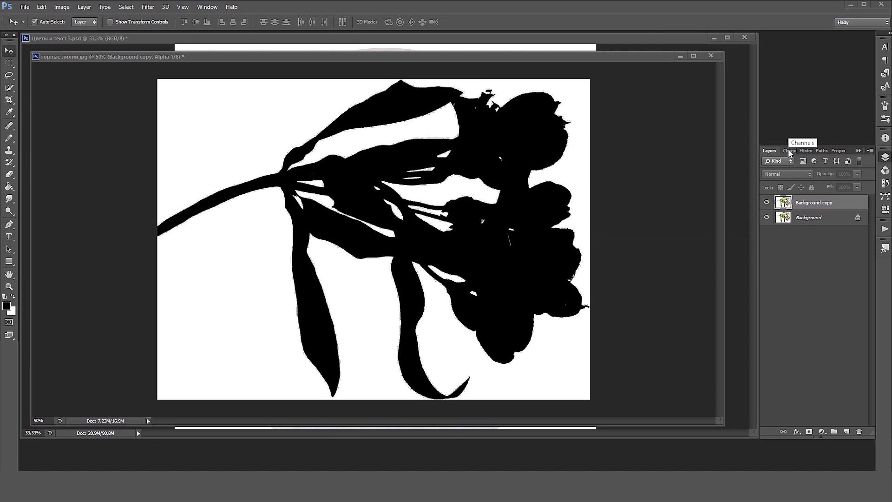
{"action": "left_click", "coordinate": [789, 152]}
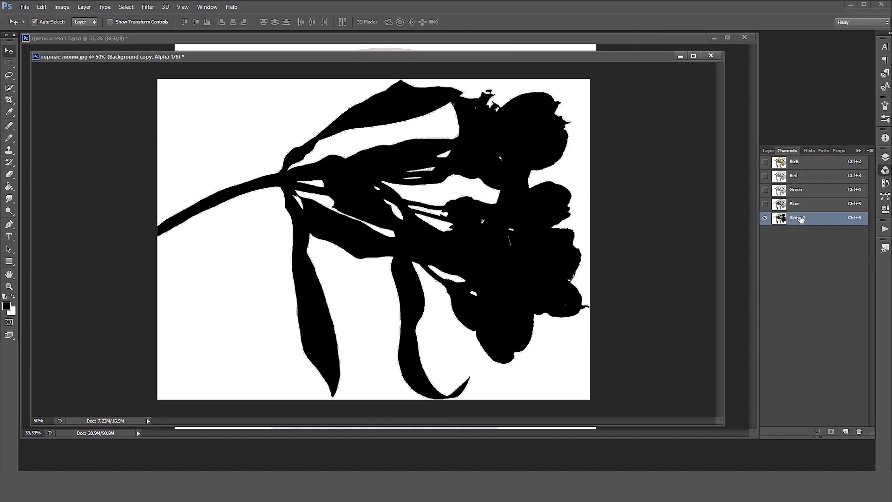
{"action": "left_click", "coordinate": [65, 7]}
{"action": "mouse_move", "coordinate": [107, 31]}
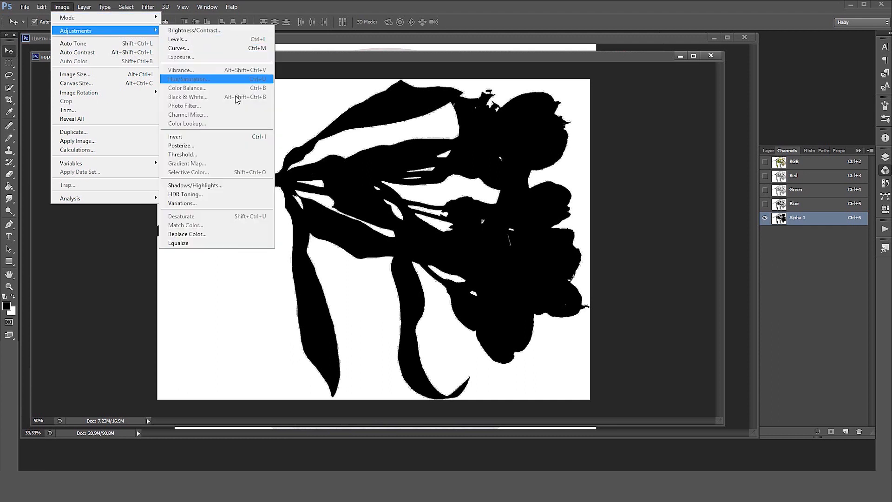
{"action": "left_click", "coordinate": [230, 138]}
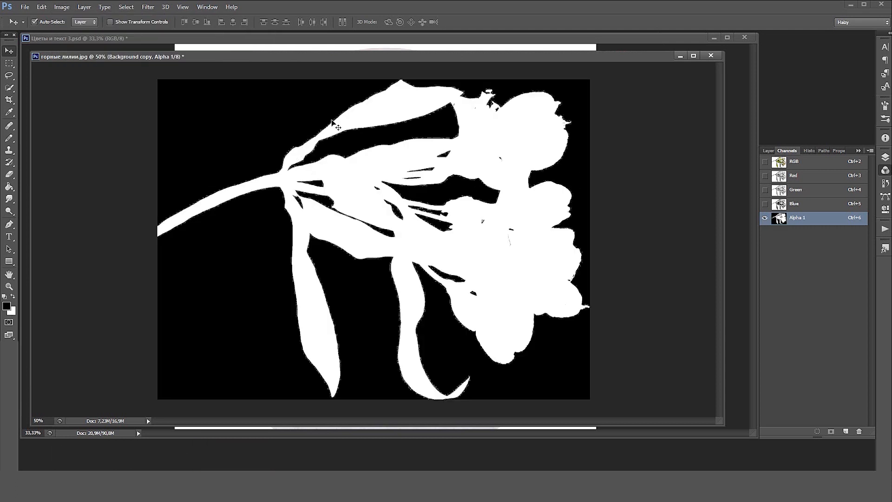
Step: Choose the Brush tool and check the Alpha 1 mask at 100% against the full-colour image for spots needing retouching
{"action": "key", "text": "ctrl+plus"}
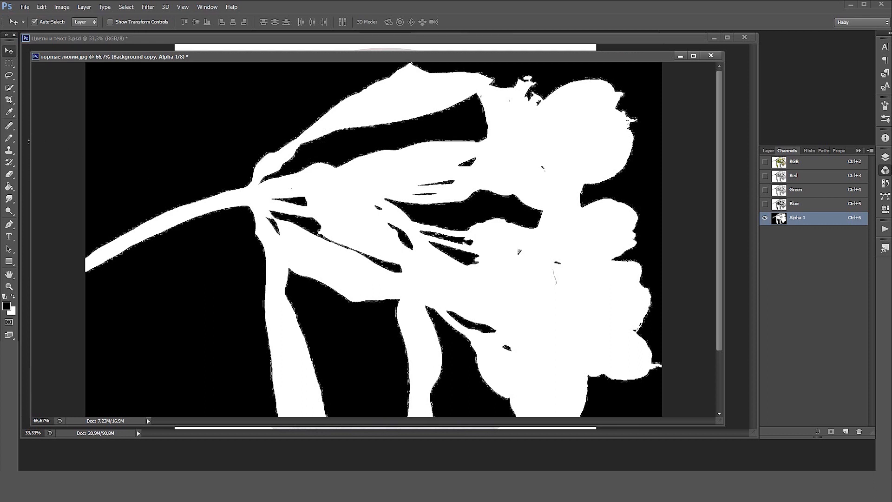
{"action": "left_click", "coordinate": [9, 139]}
{"action": "left_click", "coordinate": [37, 135]}
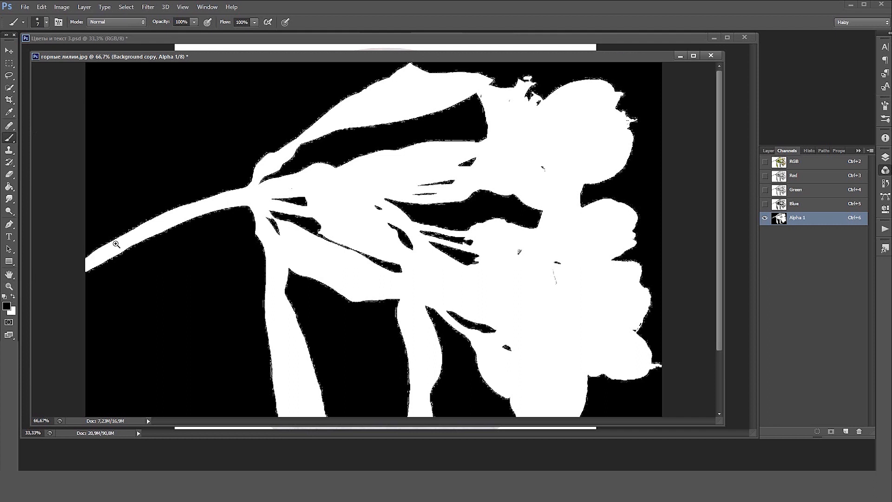
{"action": "left_click", "coordinate": [296, 135], "text": "ctrl"}
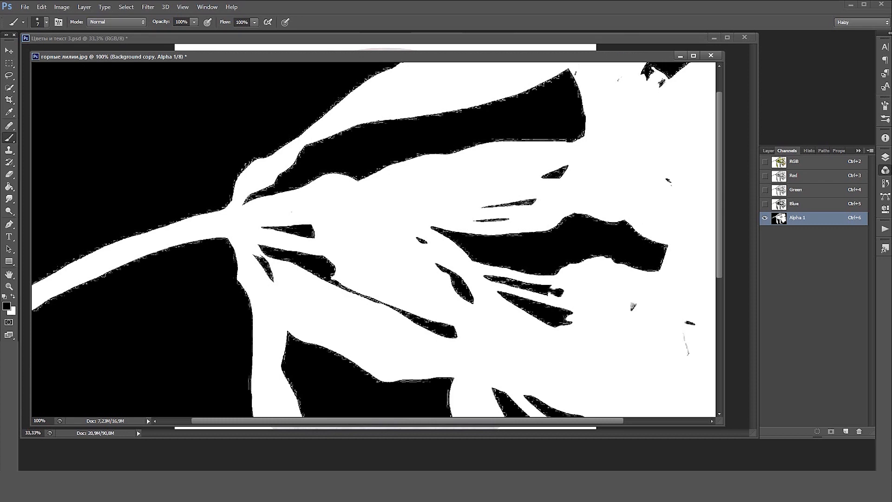
{"action": "left_click_drag", "start_coordinate": [418, 210], "coordinate": [315, 249]}
{"action": "left_click", "coordinate": [782, 164]}
{"action": "left_click", "coordinate": [796, 220]}
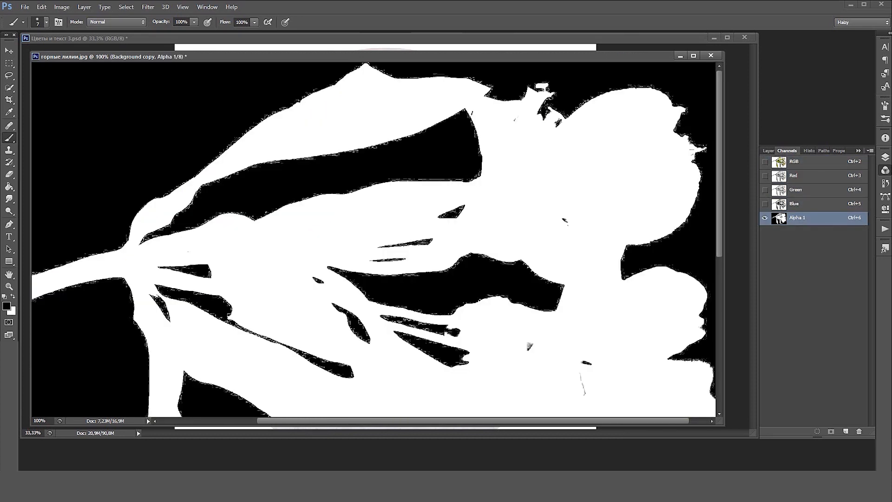
Step: Paint the dark specks inside the flowers white on the Alpha 1 channel, checking against the full-colour image
{"action": "left_click_drag", "start_coordinate": [558, 349], "coordinate": [530, 179]}
{"action": "left_click", "coordinate": [780, 163]}
{"action": "left_click", "coordinate": [780, 216]}
{"action": "left_click", "coordinate": [780, 163]}
{"action": "left_click", "coordinate": [779, 218]}
{"action": "left_click", "coordinate": [780, 164]}
{"action": "left_click", "coordinate": [780, 218]}
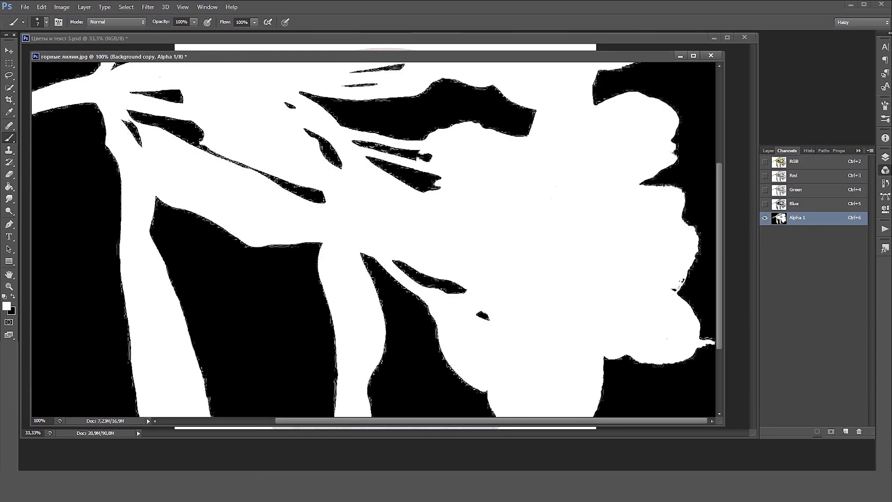
Step: Compare the retouched Alpha 1 mask with the full-colour image across the upper and lower flowers for remaining flaws
{"action": "left_click", "coordinate": [766, 163]}
{"action": "left_click", "coordinate": [780, 217]}
{"action": "left_click_drag", "start_coordinate": [568, 147], "coordinate": [568, 321]}
{"action": "left_click", "coordinate": [807, 168]}
{"action": "left_click", "coordinate": [804, 215]}
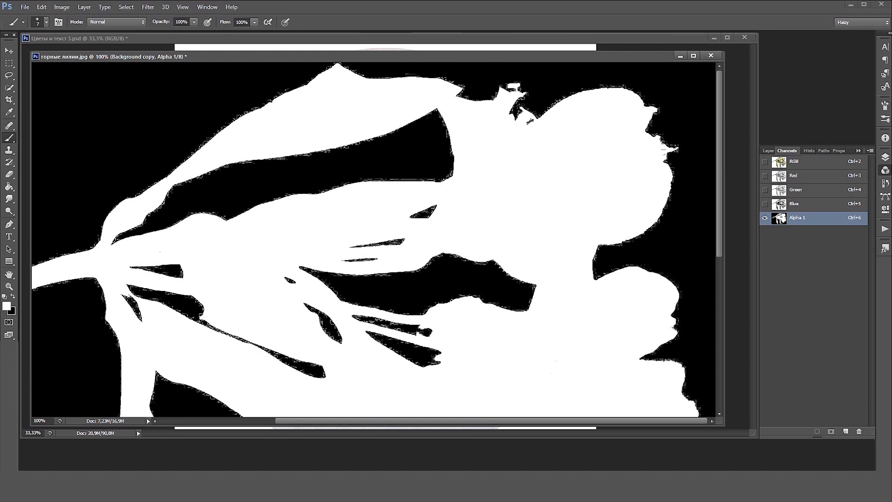
{"action": "left_click_drag", "start_coordinate": [630, 208], "coordinate": [620, 140]}
{"action": "left_click_drag", "start_coordinate": [597, 287], "coordinate": [584, 248]}
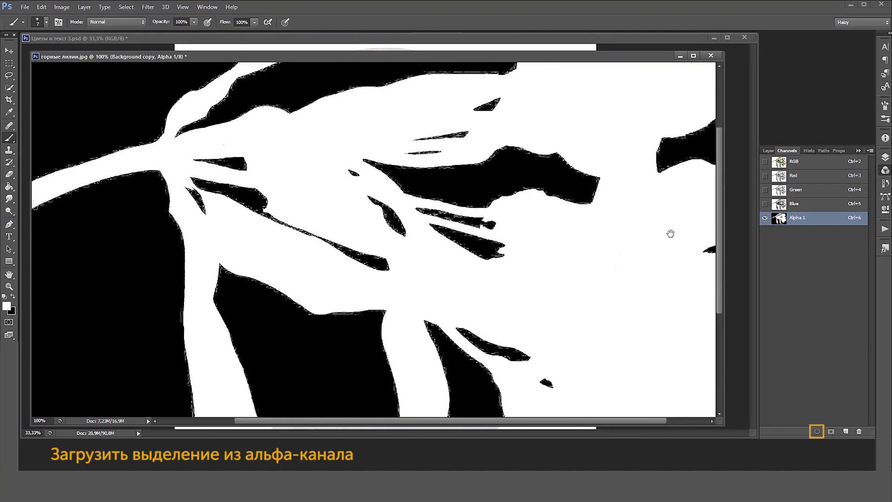
Step: Load the Alpha 1 channel as a selection and return to the Background copy layer in full colour
{"action": "left_click", "coordinate": [816, 433]}
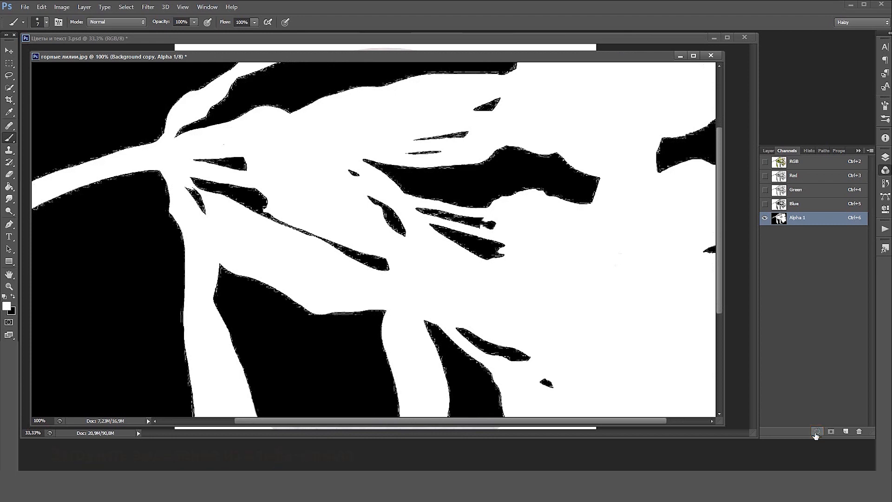
{"action": "left_click", "coordinate": [817, 163]}
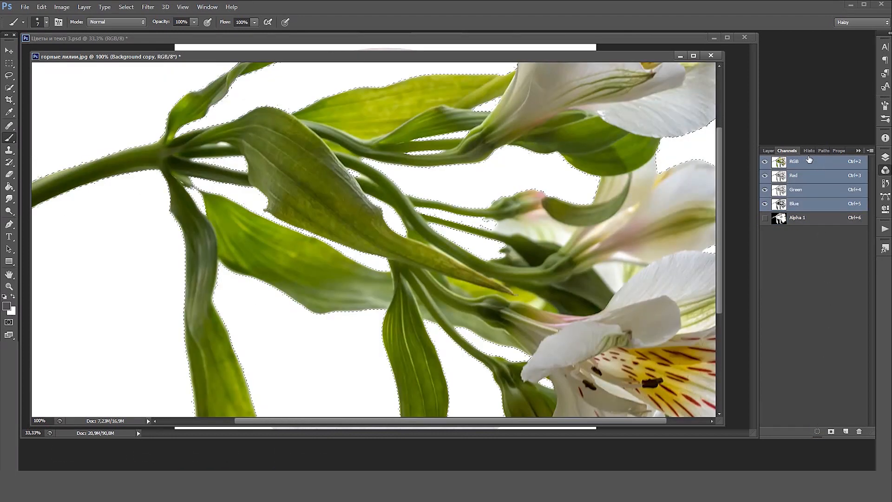
{"action": "left_click", "coordinate": [767, 150]}
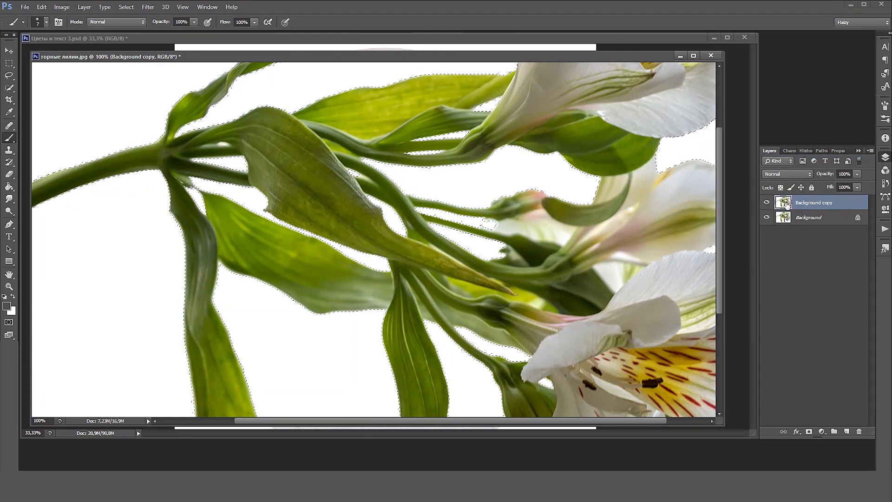
Step: Open Refine Edge for the flower selection using the Lasso tool and preview the cutout in Overlay view mode
{"action": "left_click", "coordinate": [598, 244], "text": "ctrl+alt"}
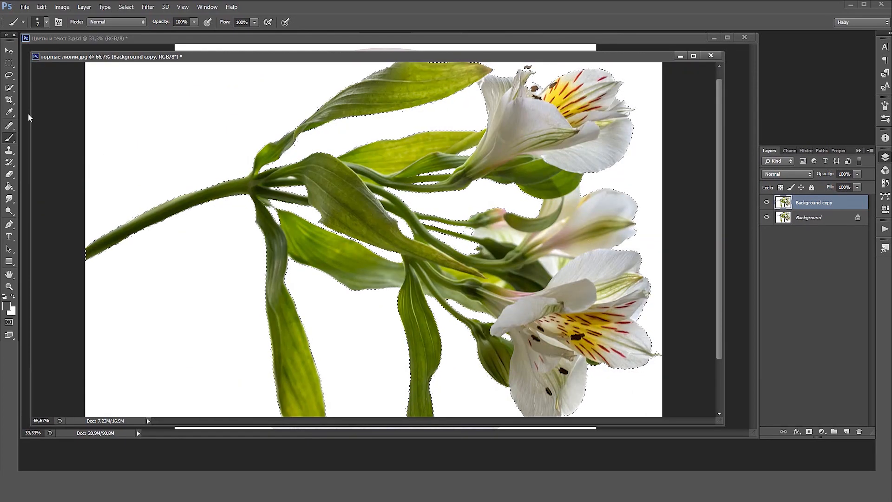
{"action": "left_click", "coordinate": [10, 77]}
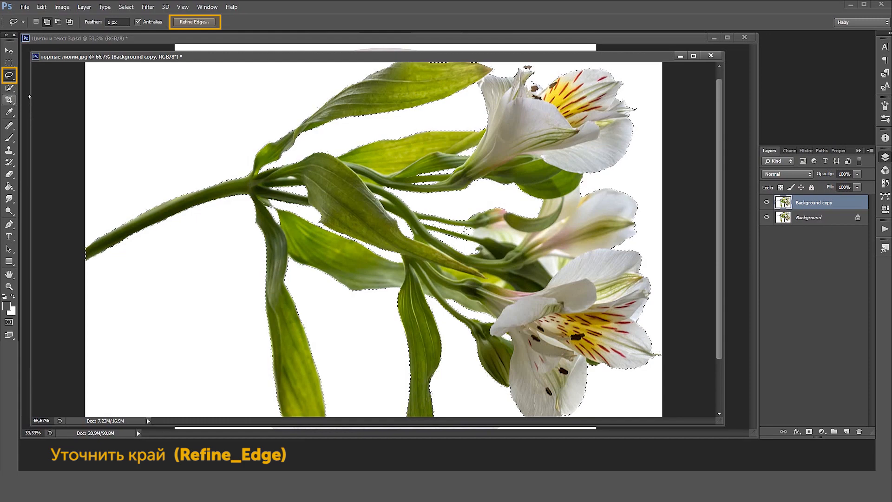
{"action": "left_click", "coordinate": [186, 23]}
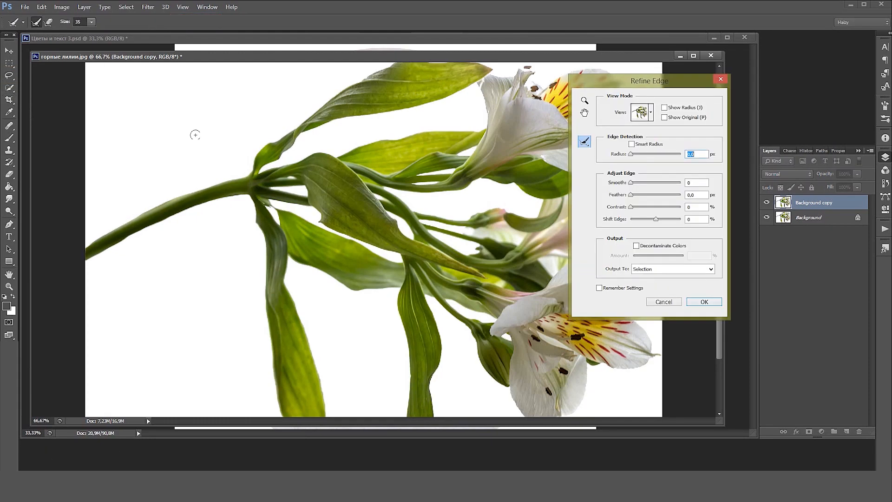
{"action": "left_click", "coordinate": [651, 114]}
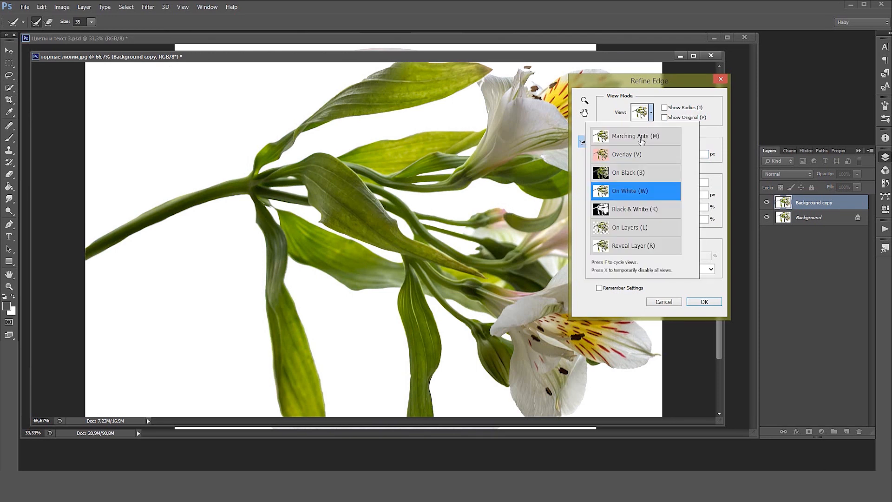
{"action": "left_click", "coordinate": [709, 140]}
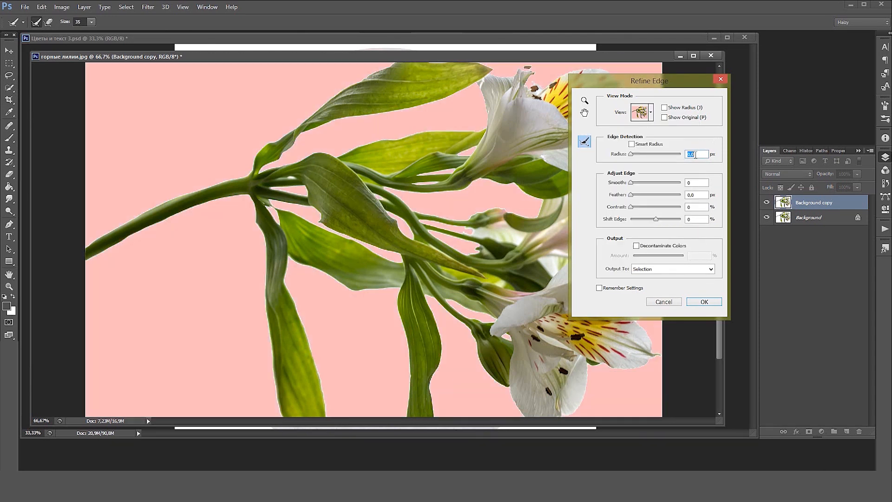
Step: Refine the selection edge with radius 2 px, smooth 1 and feather 0.10 px, and output it as a selection
{"action": "type", "text": "1"}
{"action": "key", "text": "Tab"}
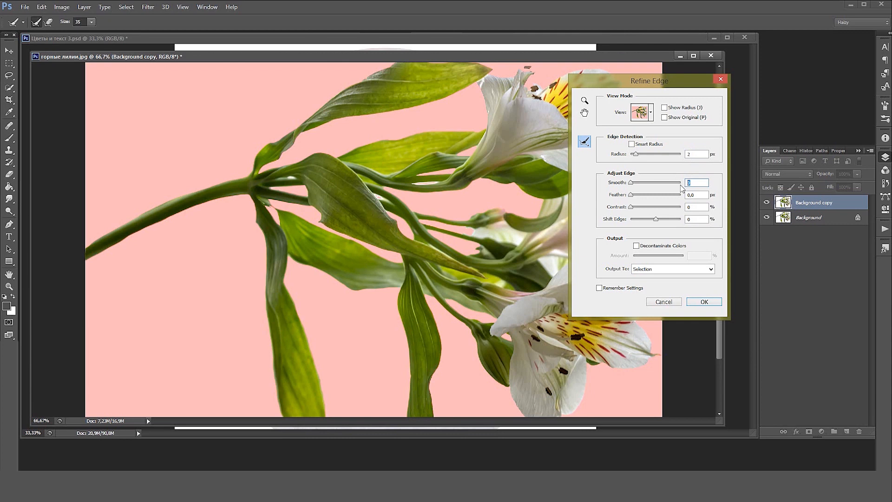
{"action": "left_click", "coordinate": [692, 196]}
{"action": "mouse_move", "coordinate": [435, 381]}
{"action": "left_mouse_down"}
{"action": "mouse_move", "coordinate": [423, 282]}
{"action": "mouse_move", "coordinate": [418, 349]}
{"action": "mouse_move", "coordinate": [435, 391]}
{"action": "left_mouse_up"}
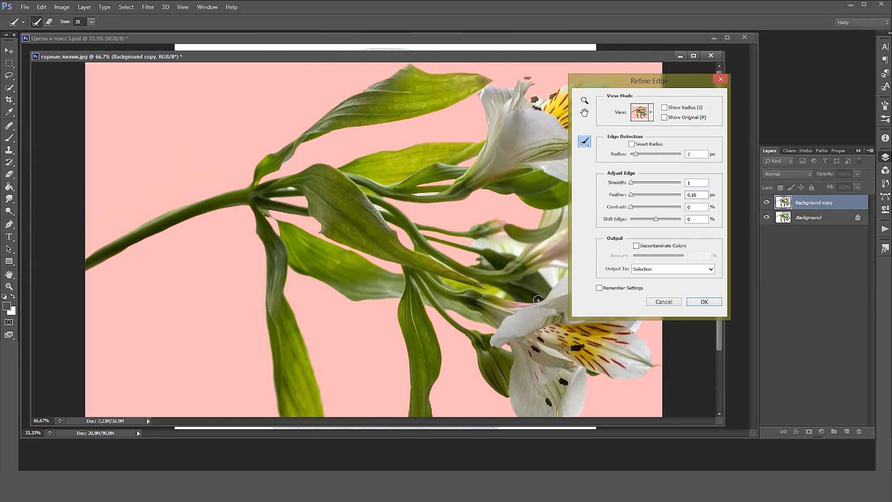
{"action": "left_click", "coordinate": [717, 303]}
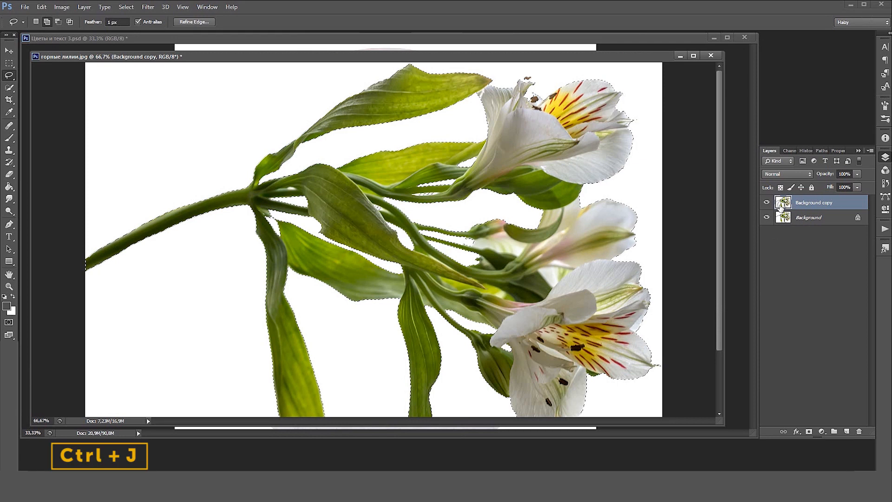
Step: Copy the selected flowers to a new layer and delete the Background and Background copy layers
{"action": "key", "text": "ctrl+j"}
{"action": "left_click", "coordinate": [802, 217]}
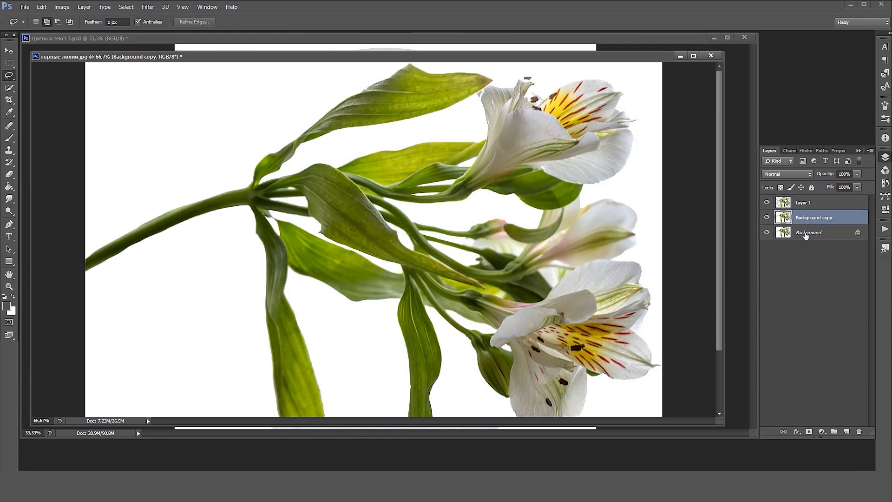
{"action": "left_click", "coordinate": [806, 233], "text": "shift"}
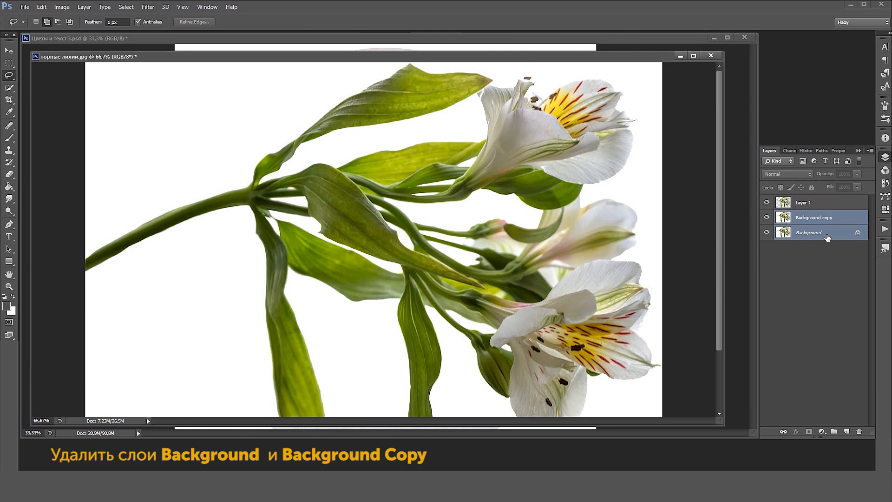
{"action": "left_click_drag", "start_coordinate": [830, 236], "coordinate": [858, 430]}
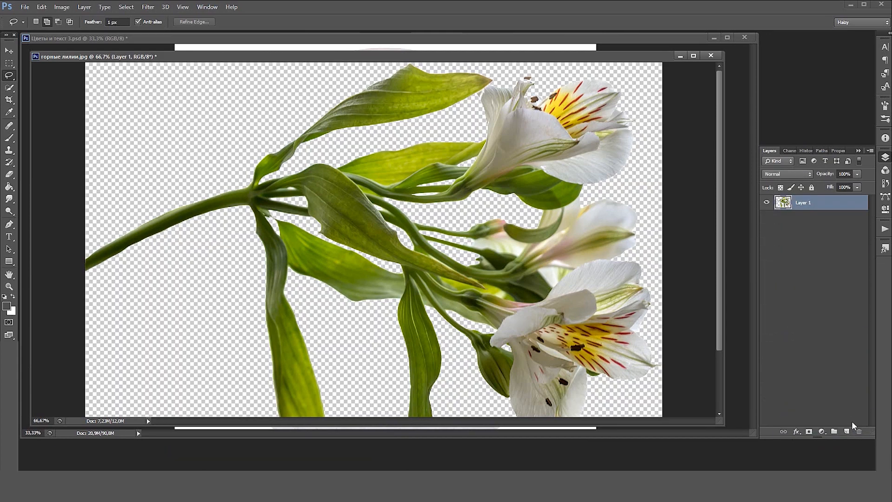
{"action": "key", "text": "v"}
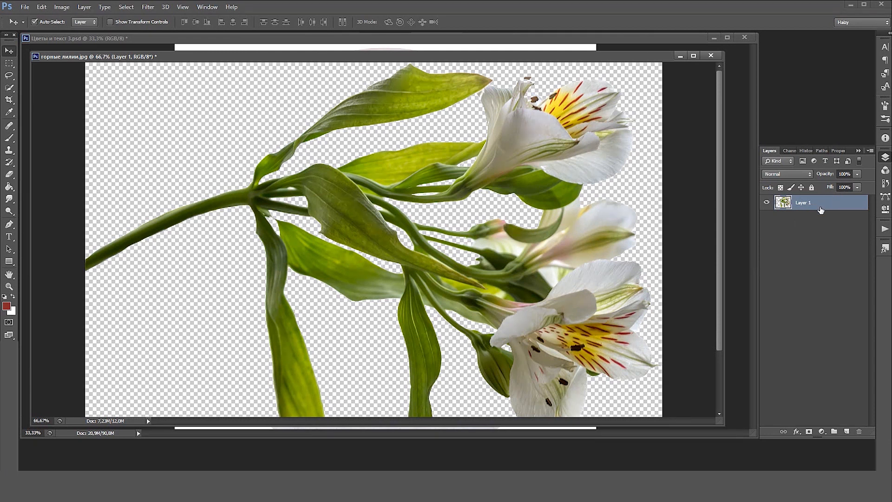
Step: Copy the entire contents of the Blue channel and paste them as a new layer above Layer 1
{"action": "left_click", "coordinate": [790, 150]}
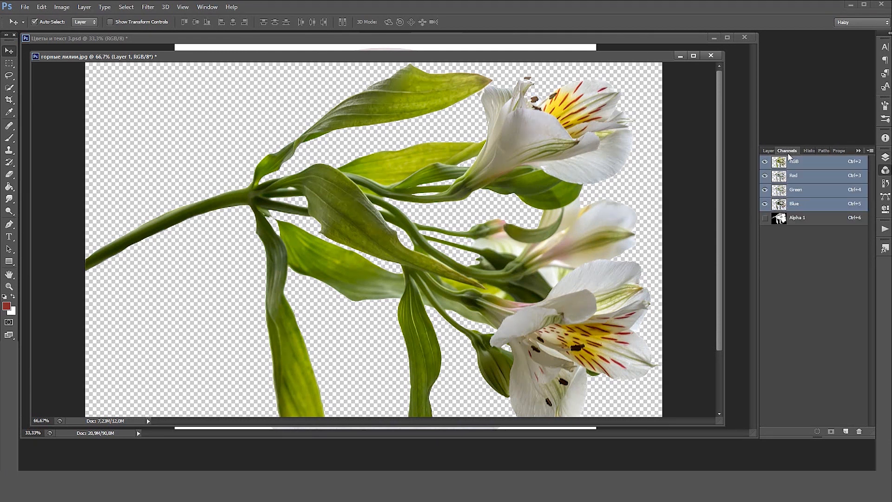
{"action": "left_click", "coordinate": [794, 204]}
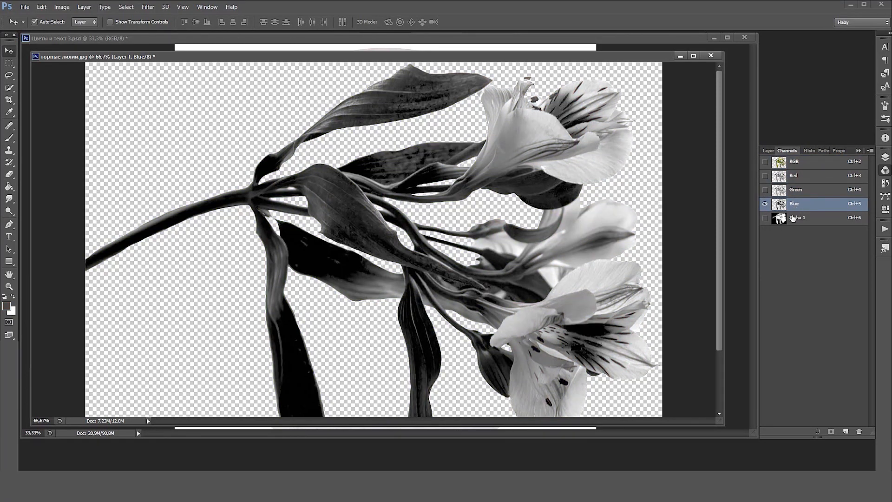
{"action": "left_click", "coordinate": [128, 8]}
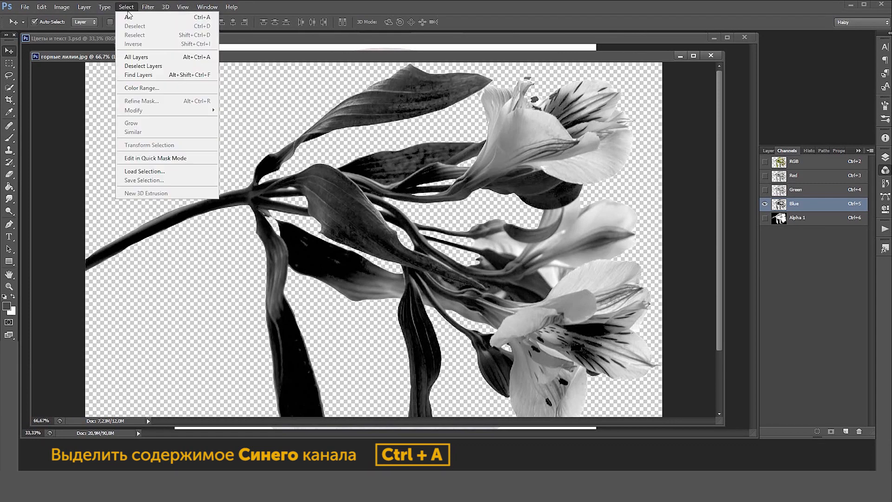
{"action": "left_click", "coordinate": [169, 19]}
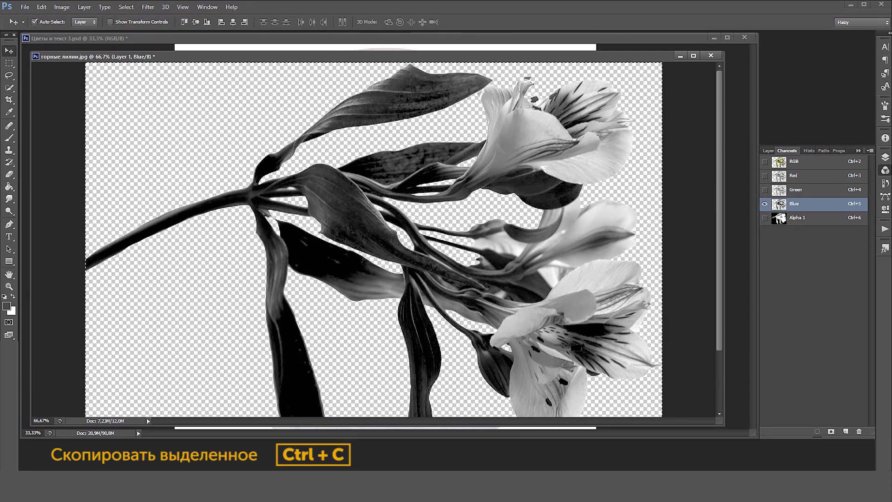
{"action": "left_click", "coordinate": [768, 151]}
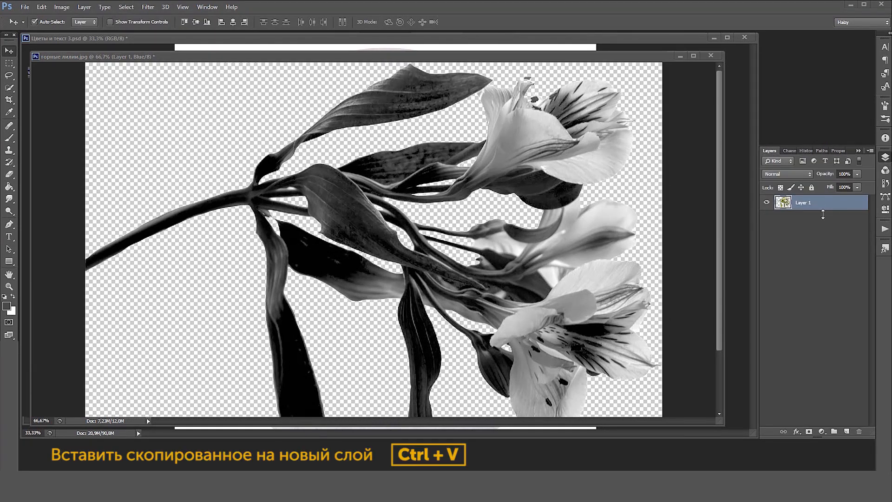
{"action": "left_click", "coordinate": [826, 205]}
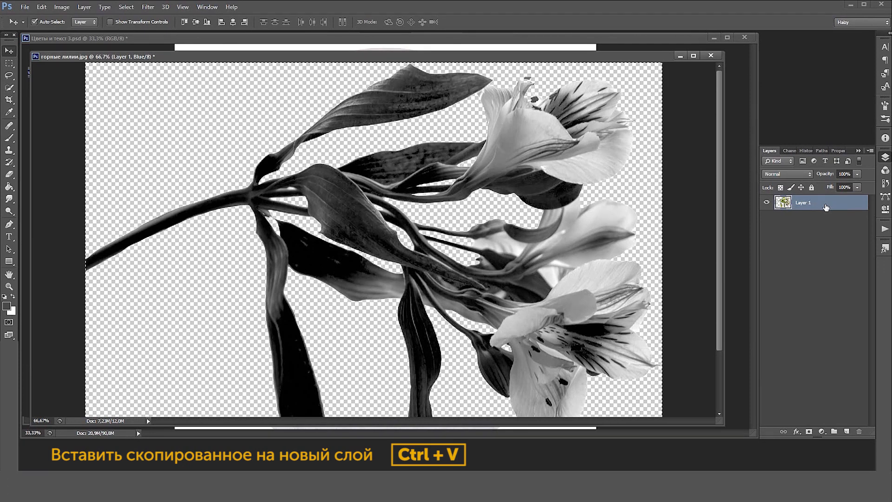
{"action": "key", "text": "ctrl+v"}
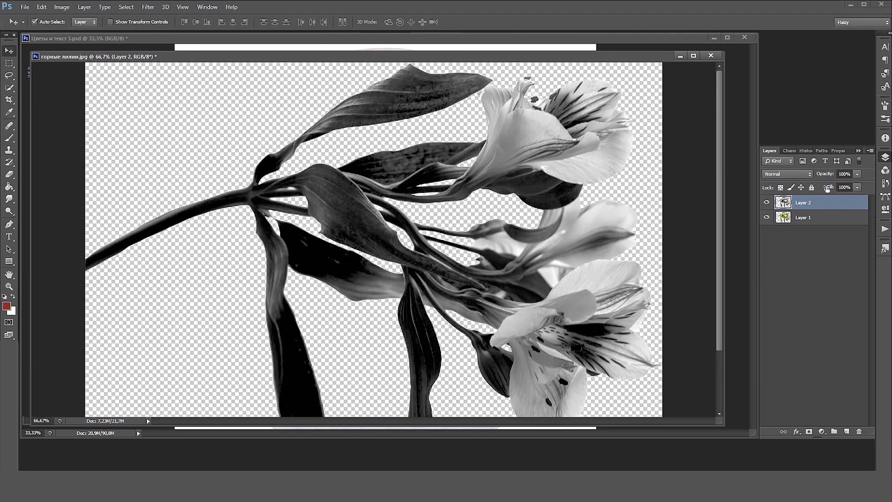
Step: Clip Layer 2 to Layer 1, set its blending mode to Soft Light and its fill to 65%
{"action": "left_click", "coordinate": [816, 209], "text": "alt"}
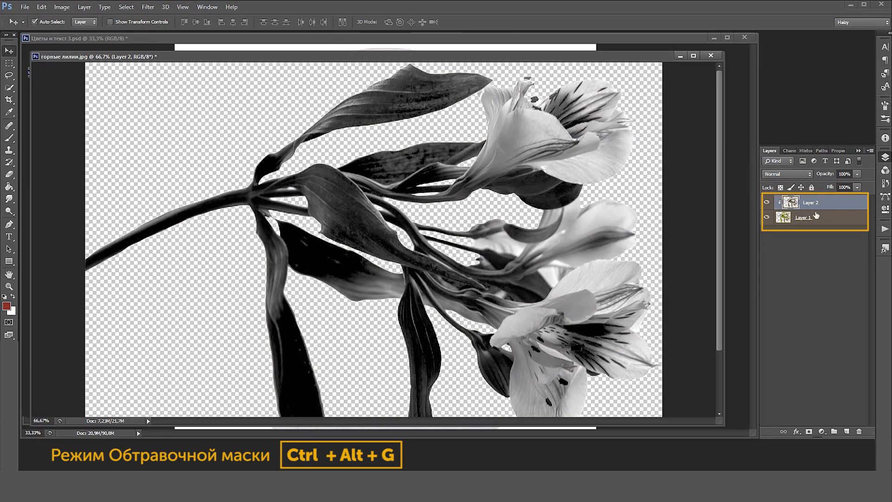
{"action": "left_click", "coordinate": [789, 174]}
{"action": "left_click", "coordinate": [784, 303]}
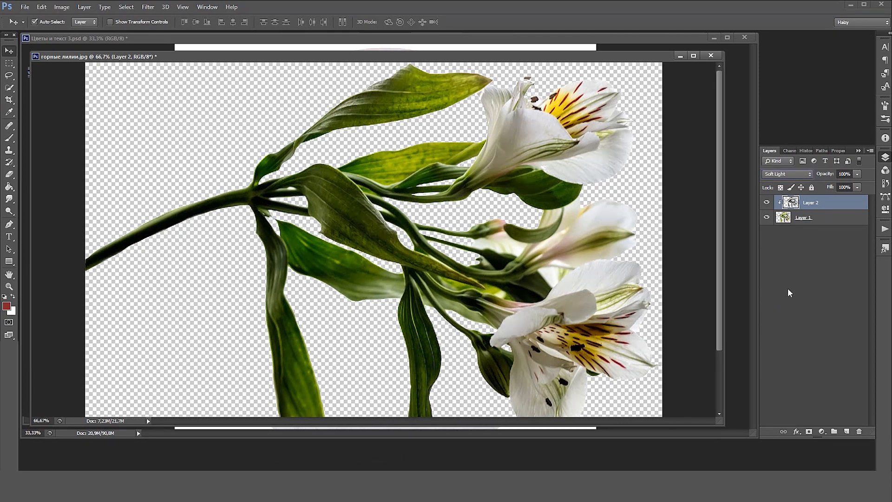
{"action": "left_click", "coordinate": [845, 187]}
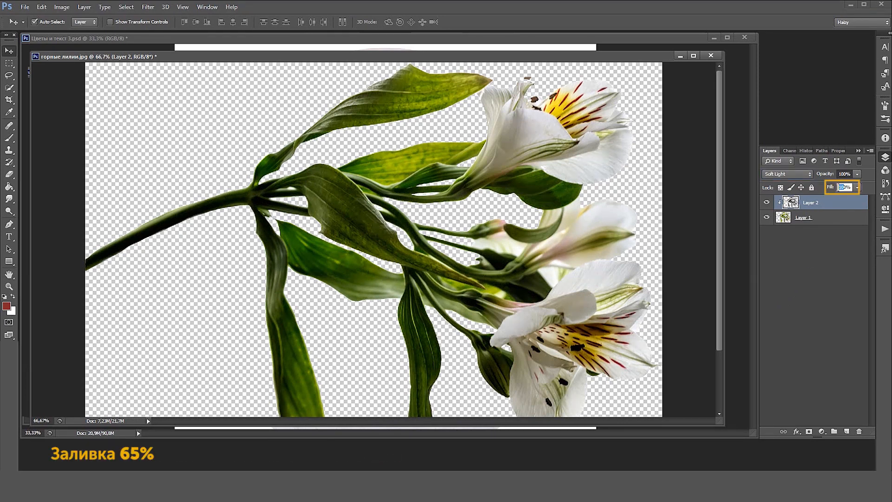
{"action": "type", "text": "65"}
{"action": "key", "text": "Return"}
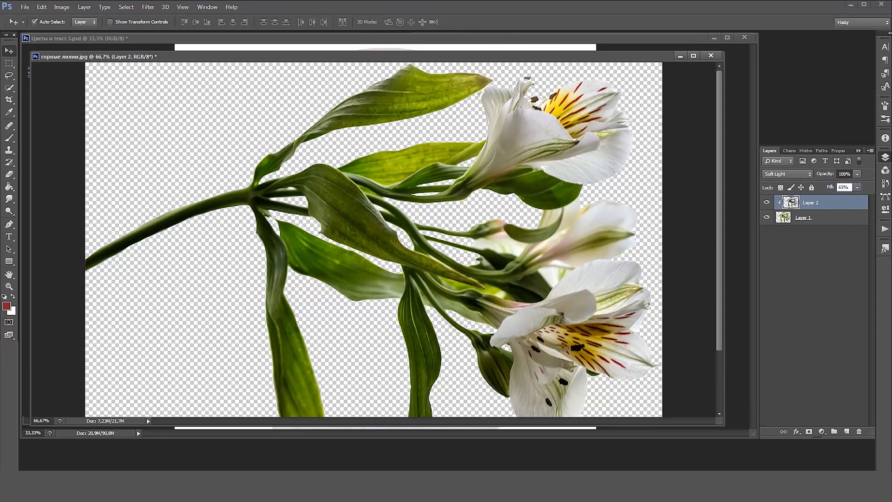
Step: Add a Levels adjustment layer clipped to the flowers and move its shadow and highlight input points slightly inward
{"action": "left_click", "coordinate": [303, 239]}
{"action": "key", "text": "ctrl+minus"}
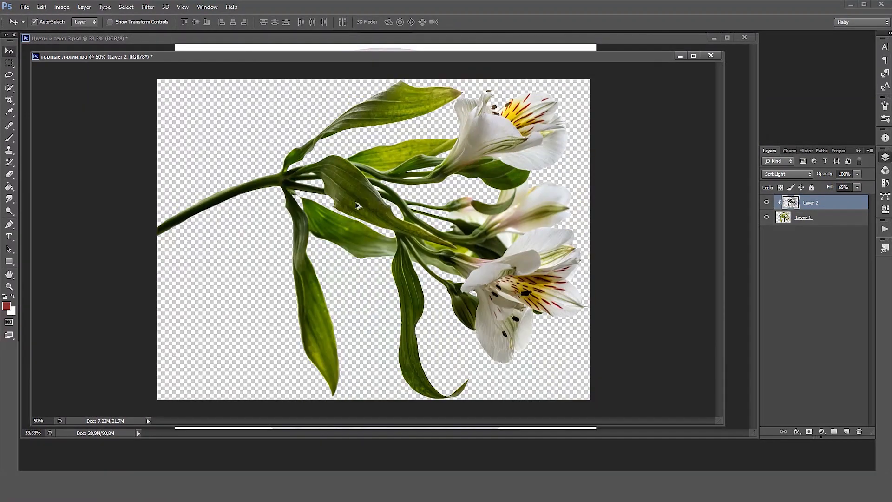
{"action": "left_click", "coordinate": [822, 432]}
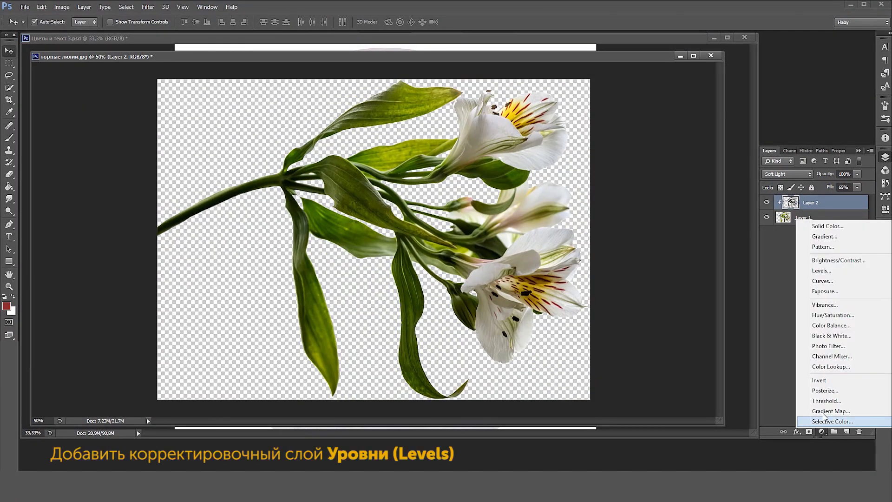
{"action": "left_click", "coordinate": [830, 274]}
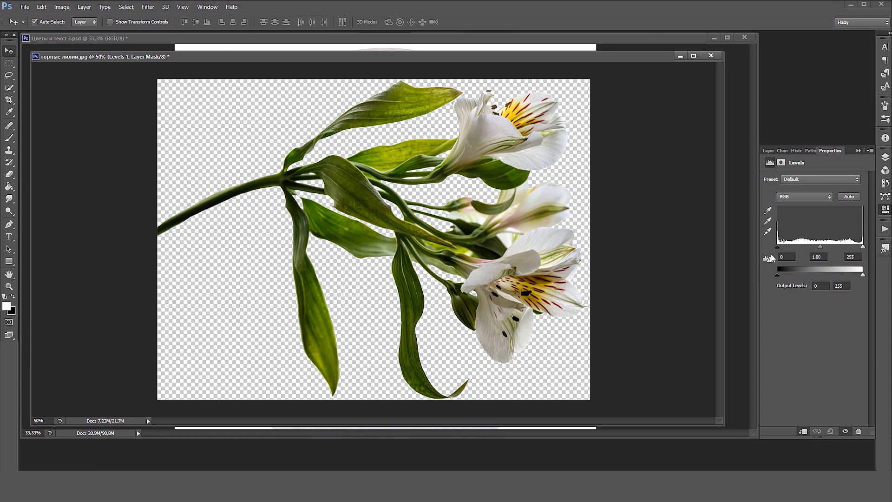
{"action": "left_click_drag", "start_coordinate": [777, 246], "coordinate": [783, 246]}
{"action": "left_click_drag", "start_coordinate": [860, 247], "coordinate": [783, 247]}
{"action": "left_click", "coordinate": [769, 150]}
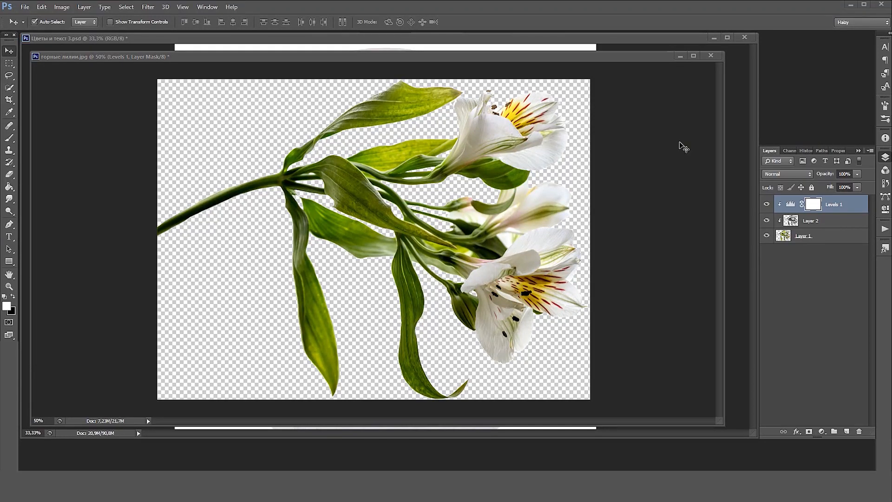
Step: Add a clipped Vibrance adjustment layer, raising vibrance to about +14 and lowering saturation to about -4
{"action": "left_click", "coordinate": [827, 432]}
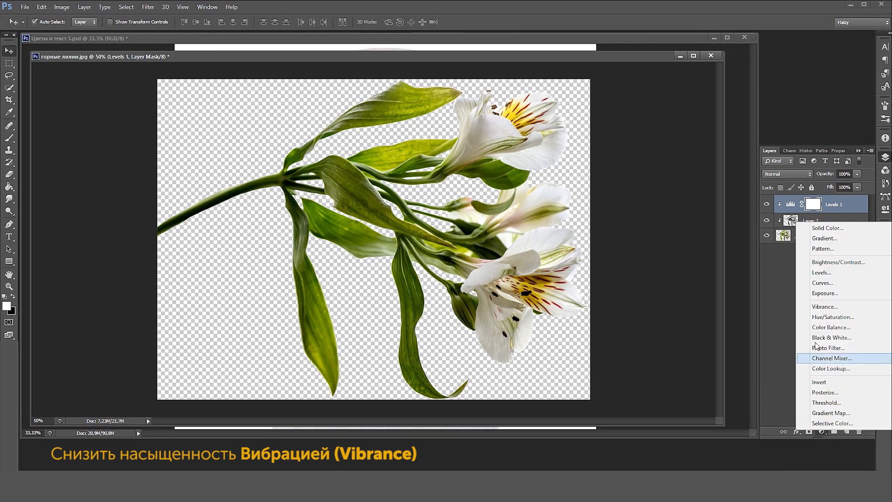
{"action": "left_click", "coordinate": [818, 308]}
{"action": "left_click", "coordinate": [804, 432]}
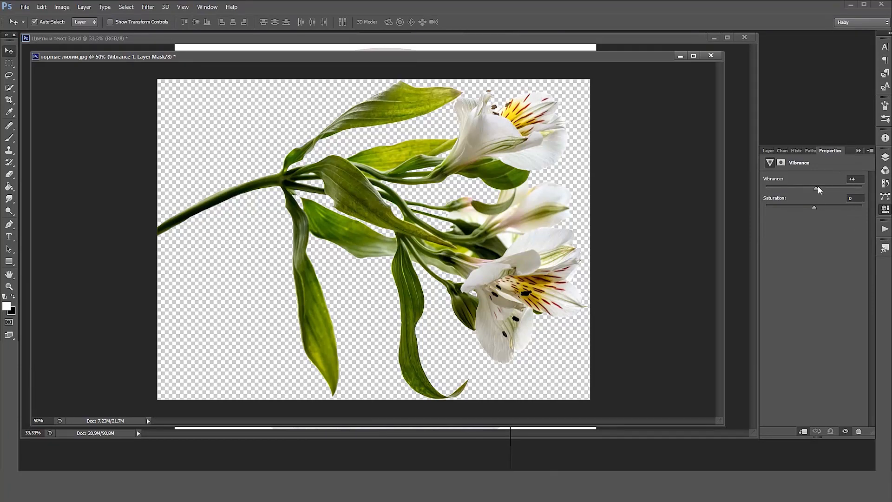
{"action": "left_click_drag", "start_coordinate": [821, 186], "coordinate": [812, 207]}
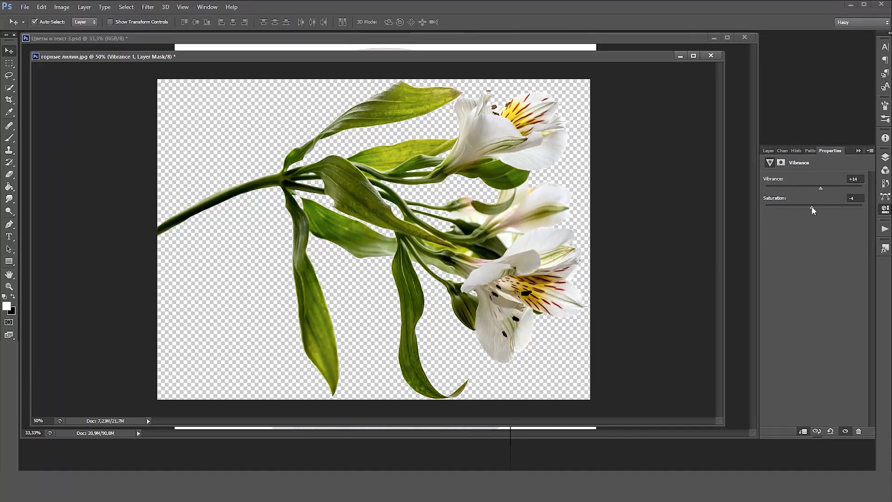
{"action": "left_click", "coordinate": [854, 180]}
{"action": "key", "text": "Up"}
{"action": "left_click", "coordinate": [769, 150]}
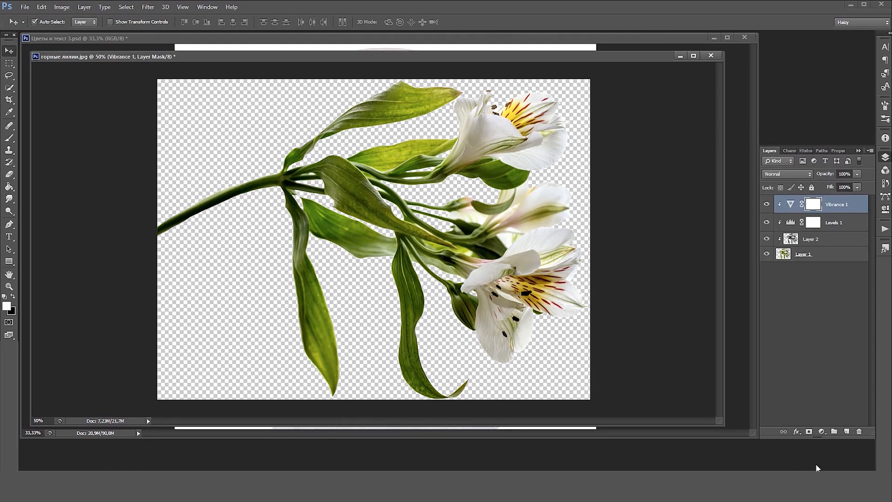
Step: Add a Gradient Map adjustment layer clipped to the flowers and set its shadow colour stop to #3c4b46
{"action": "left_click", "coordinate": [822, 432]}
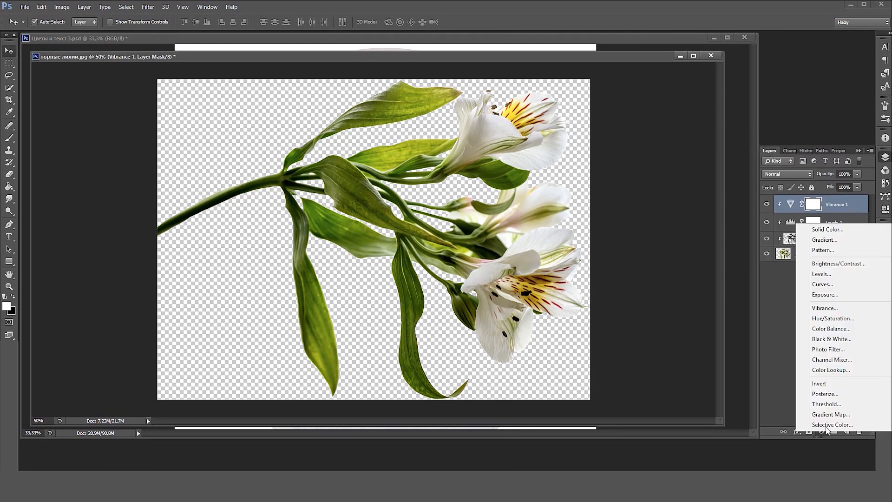
{"action": "left_click", "coordinate": [848, 415]}
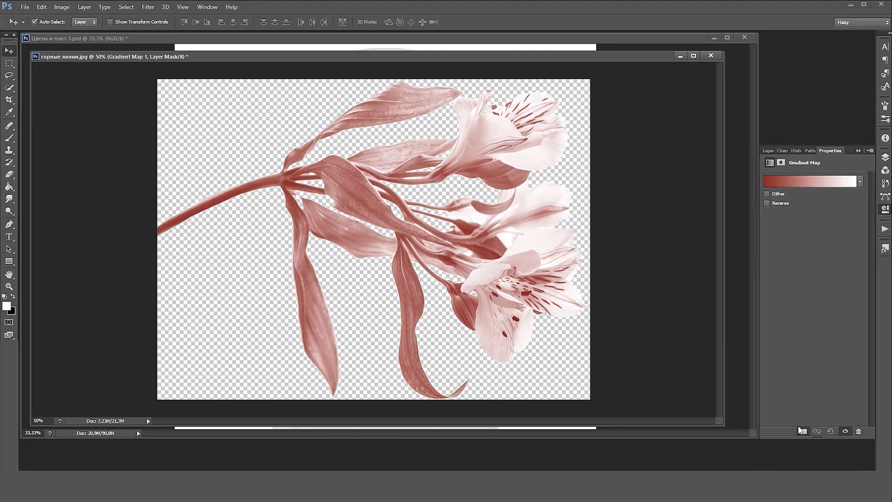
{"action": "left_click", "coordinate": [816, 181]}
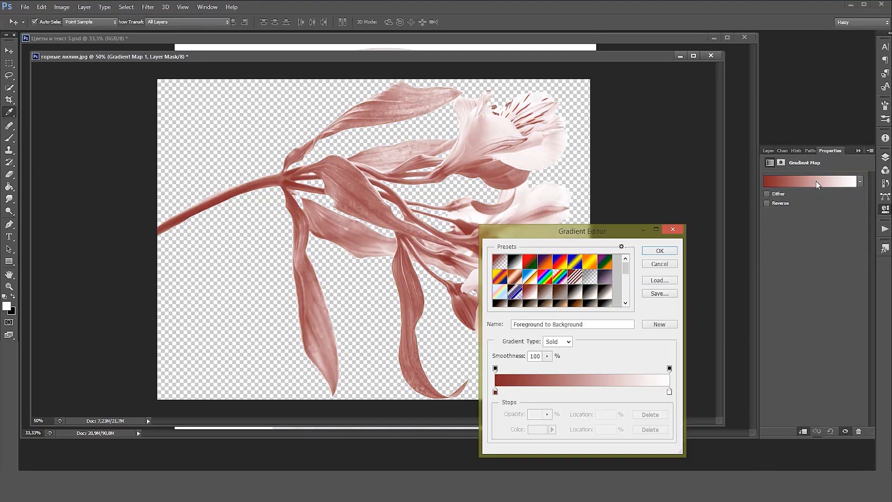
{"action": "left_click", "coordinate": [496, 393]}
{"action": "left_click", "coordinate": [537, 428]}
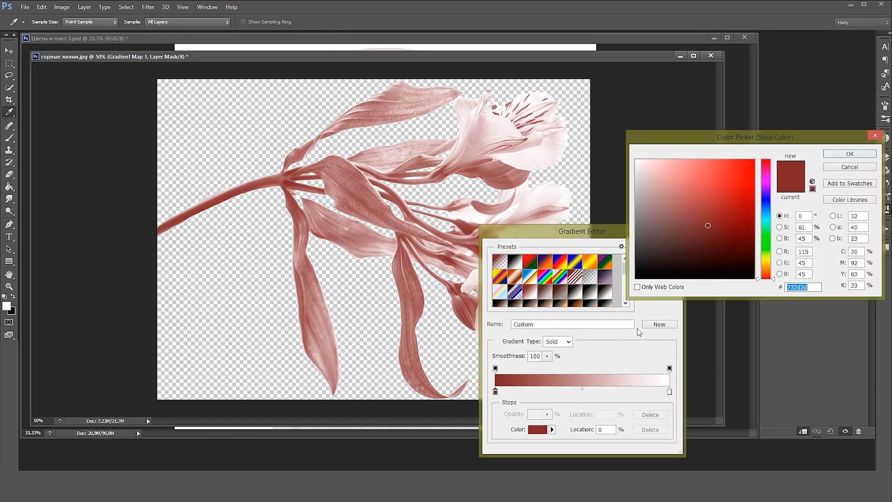
{"action": "left_click", "coordinate": [770, 232]}
{"action": "double_click", "coordinate": [800, 288]}
{"action": "type", "text": "3c4b4"}
{"action": "type", "text": "b"}
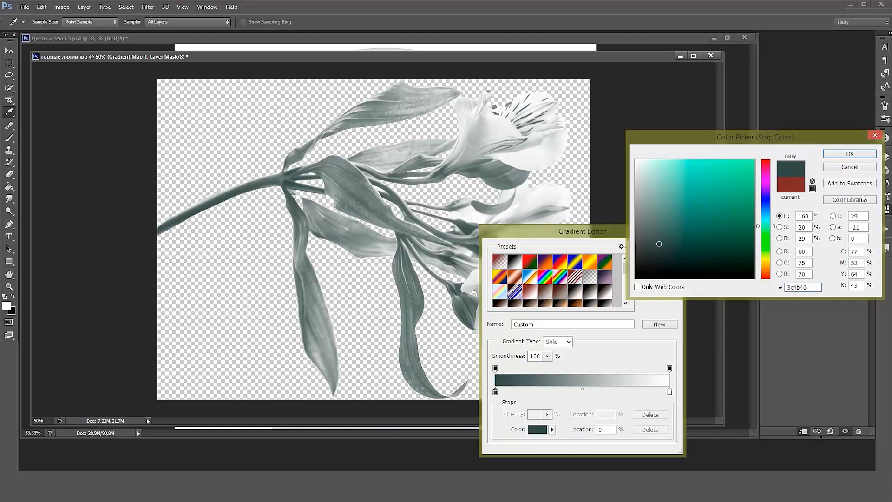
{"action": "left_click", "coordinate": [850, 154]}
Step: Set the gradient's highlight colour stop to #deced1 and accept the gradient
{"action": "left_click", "coordinate": [669, 391]}
{"action": "left_click", "coordinate": [543, 428]}
{"action": "left_click_drag", "start_coordinate": [763, 182], "coordinate": [762, 171]}
{"action": "left_click", "coordinate": [648, 171]}
{"action": "left_click", "coordinate": [774, 174]}
{"action": "left_click_drag", "start_coordinate": [646, 171], "coordinate": [644, 169]}
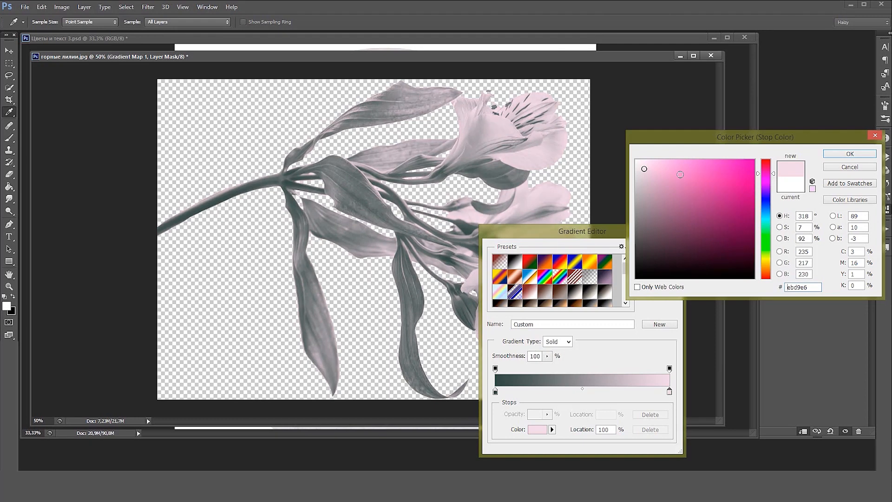
{"action": "mouse_move", "coordinate": [758, 174]}
{"action": "left_mouse_down"}
{"action": "mouse_move", "coordinate": [776, 188]}
{"action": "mouse_move", "coordinate": [775, 175]}
{"action": "left_mouse_up"}
{"action": "left_click", "coordinate": [644, 168]}
{"action": "left_click", "coordinate": [644, 168]}
{"action": "left_click", "coordinate": [645, 168]}
{"action": "left_click_drag", "start_coordinate": [644, 168], "coordinate": [643, 166]}
{"action": "double_click", "coordinate": [812, 288]}
{"action": "type", "text": "deced1"}
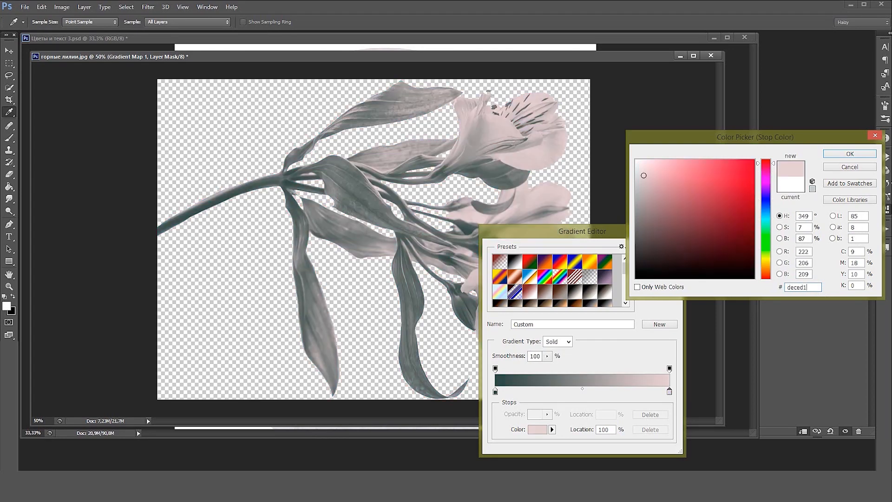
{"action": "left_click", "coordinate": [850, 153]}
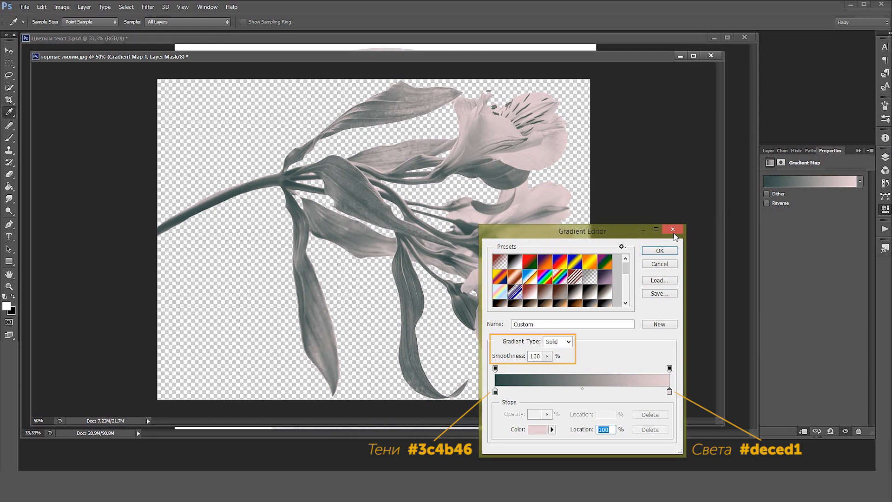
{"action": "left_click", "coordinate": [655, 253]}
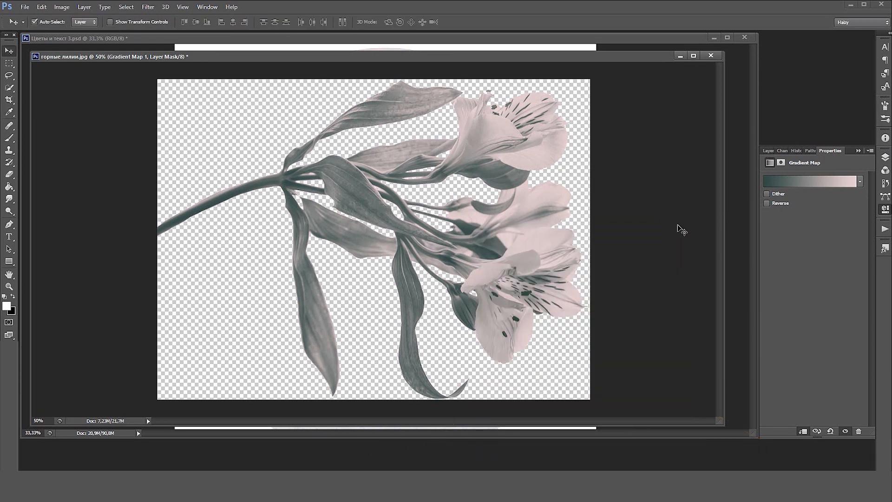
Step: Set the Gradient Map layer's blending mode to Soft Light
{"action": "left_click", "coordinate": [769, 151]}
{"action": "left_click", "coordinate": [788, 182]}
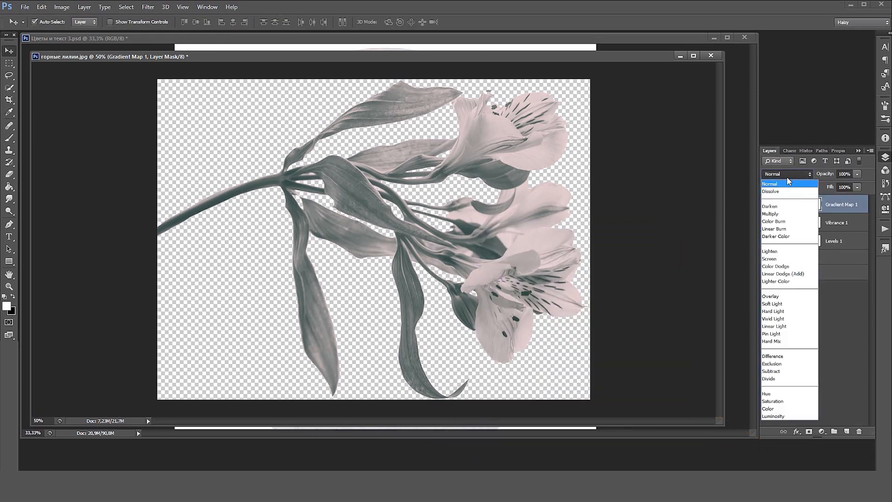
{"action": "left_click", "coordinate": [772, 304]}
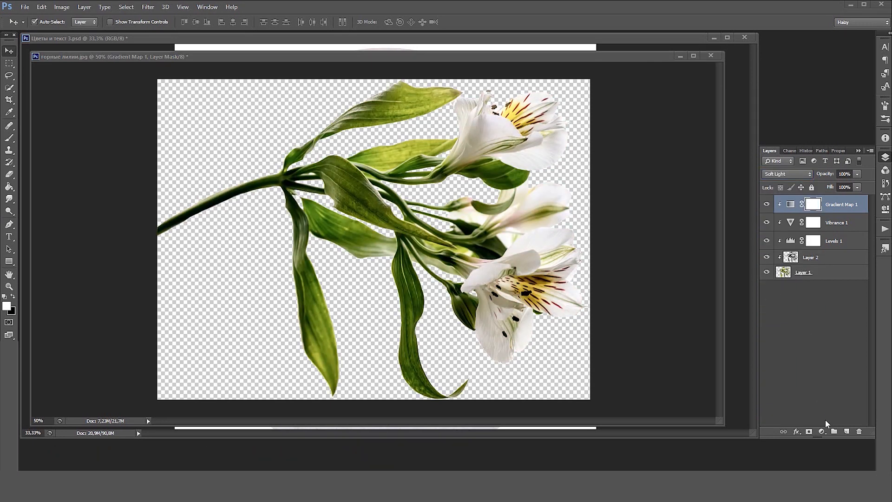
Step: Add a clipped Selective Color adjustment layer and set magenta to +28% and black to -7% in the Reds
{"action": "left_click", "coordinate": [824, 433]}
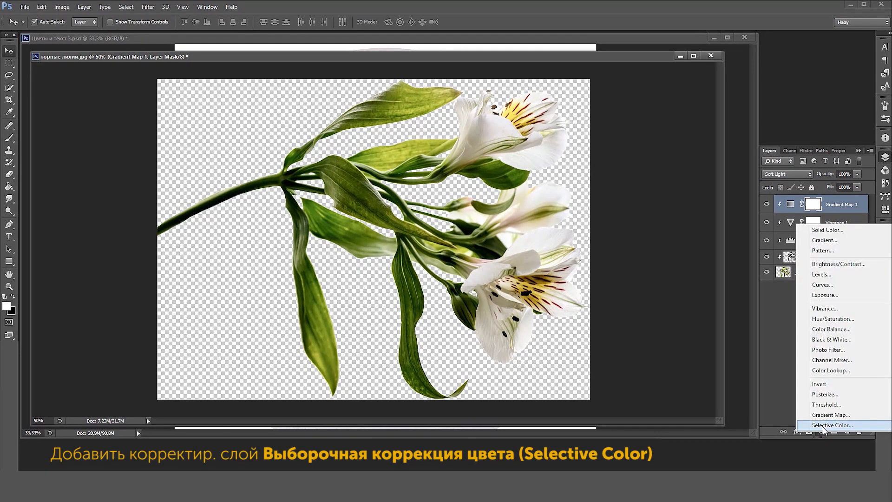
{"action": "left_click", "coordinate": [824, 426]}
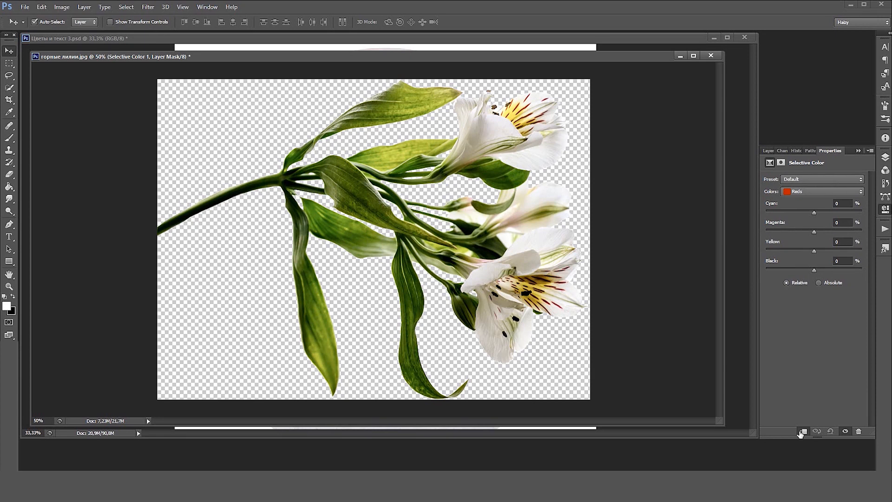
{"action": "left_click_drag", "start_coordinate": [814, 231], "coordinate": [817, 232]}
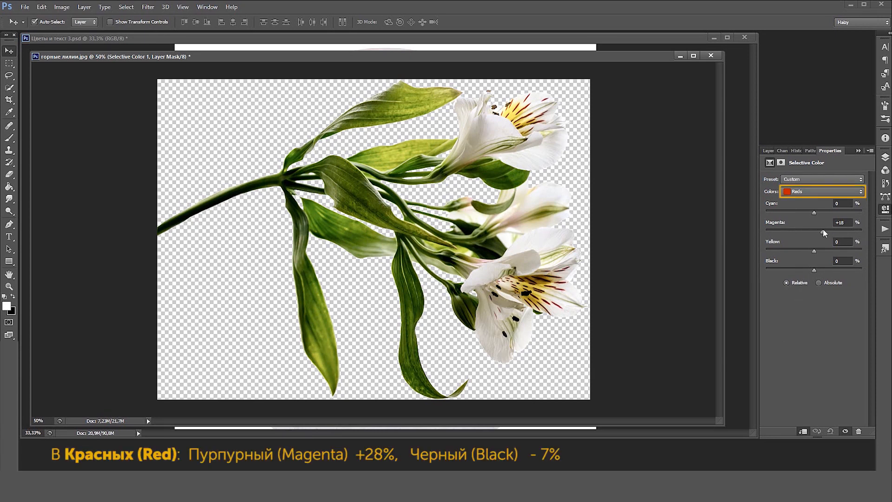
{"action": "left_click_drag", "start_coordinate": [814, 272], "coordinate": [811, 271]}
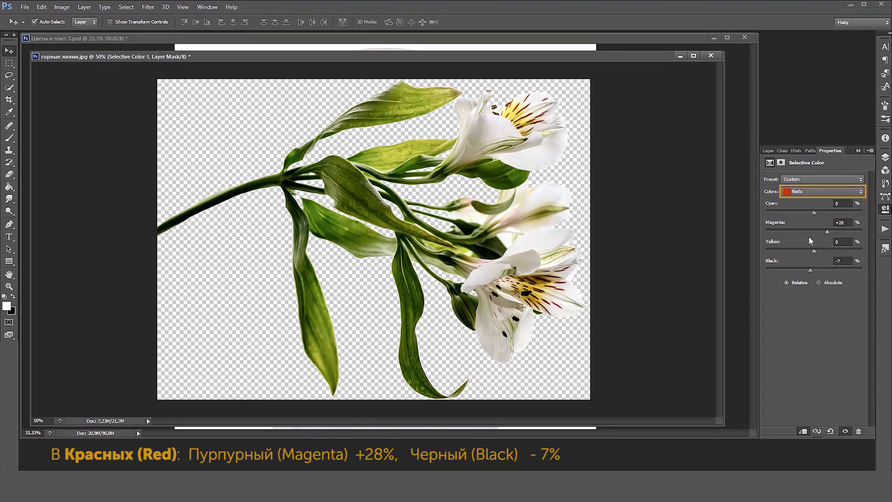
Step: In the Selective Color Yellows, set cyan to -39%, magenta to +57%, yellow to -53% and black to -7%
{"action": "left_click", "coordinate": [807, 188]}
{"action": "left_click", "coordinate": [811, 200]}
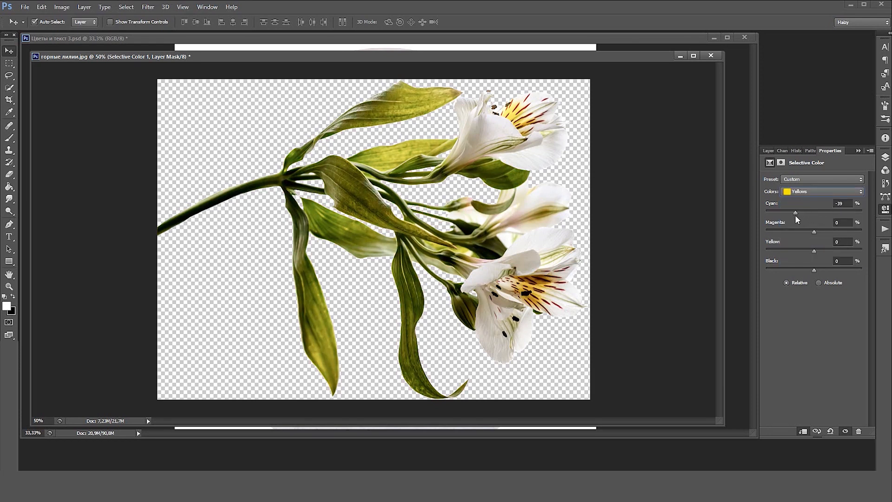
{"action": "left_click_drag", "start_coordinate": [814, 232], "coordinate": [835, 231]}
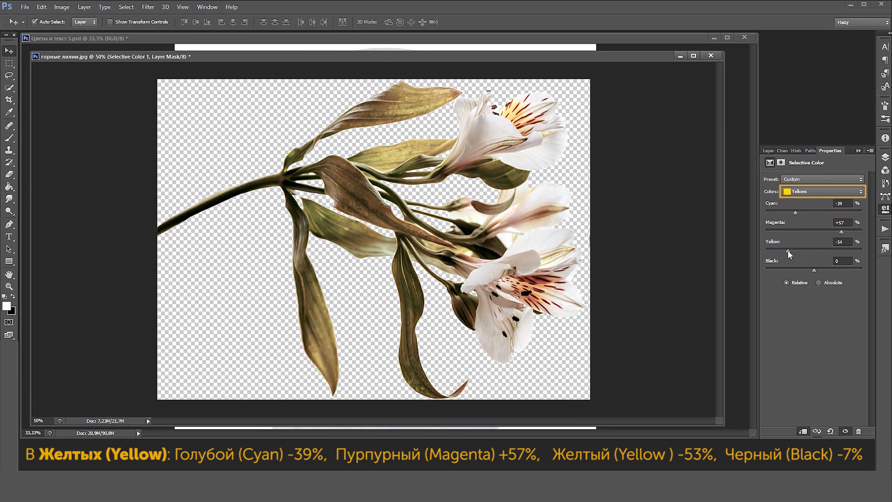
{"action": "left_click_drag", "start_coordinate": [816, 271], "coordinate": [811, 270]}
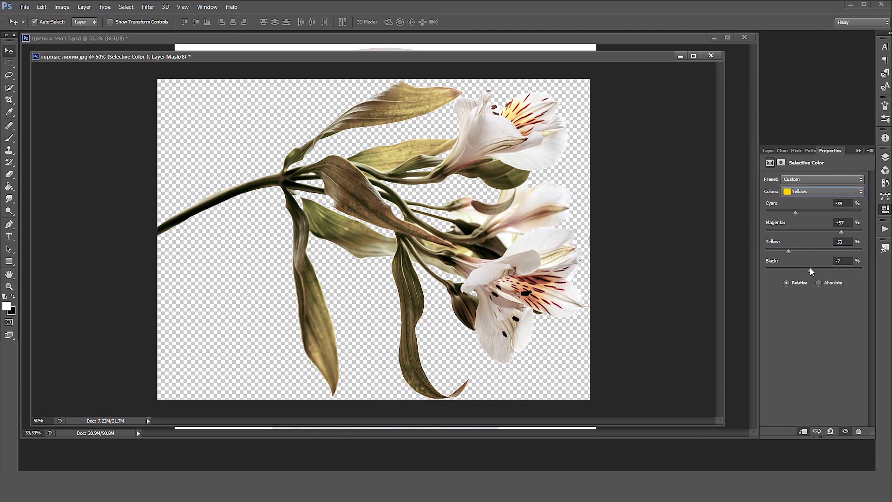
Step: Set the Selective Color Greens to cyan -6%, magenta +31%, yellow +15% and the Whites to cyan -11%, magenta +13%, yellow +26%
{"action": "left_click", "coordinate": [816, 191]}
{"action": "left_click", "coordinate": [811, 217]}
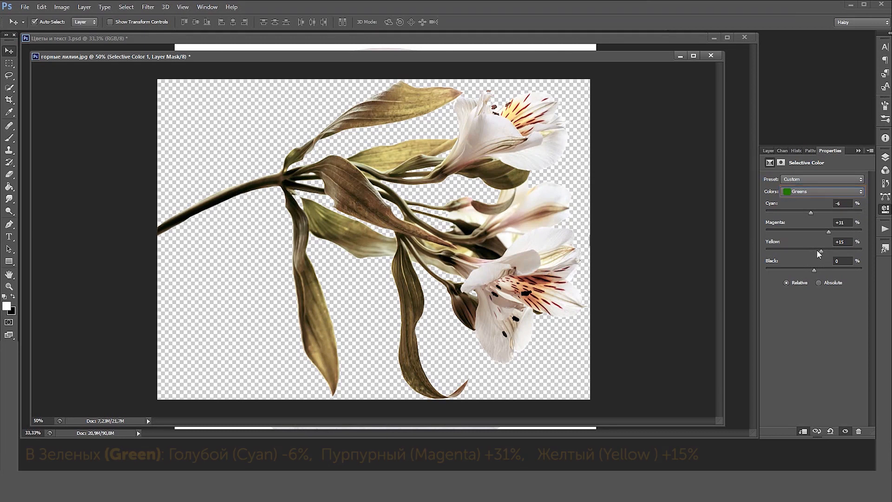
{"action": "left_click", "coordinate": [809, 191]}
{"action": "left_click", "coordinate": [804, 246]}
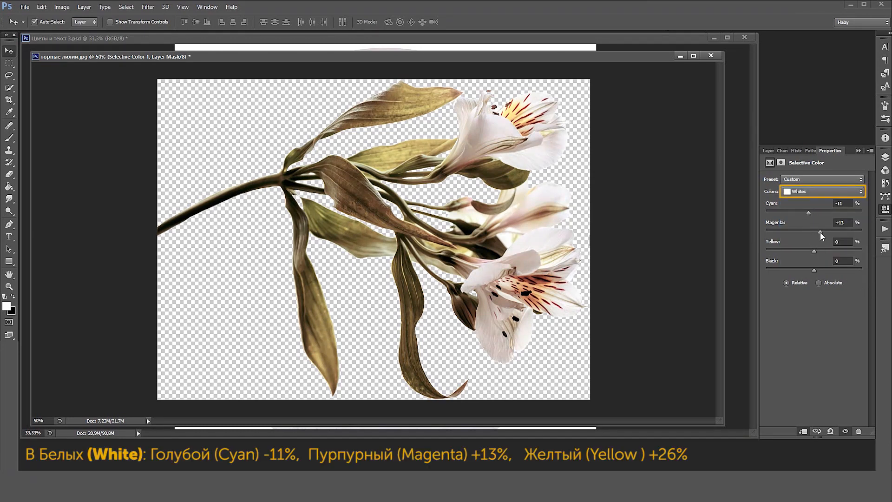
Step: Set black to +3% in the Selective Color Blacks
{"action": "left_click", "coordinate": [822, 192]}
{"action": "left_click", "coordinate": [811, 260]}
{"action": "left_click_drag", "start_coordinate": [814, 270], "coordinate": [816, 270]}
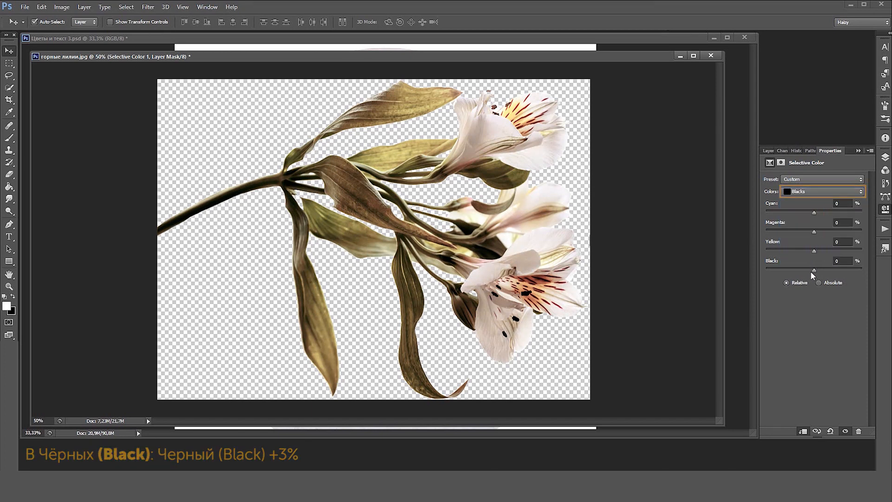
Step: Merge the flower layers and all their adjustment layers into a single layer
{"action": "left_click", "coordinate": [769, 152]}
{"action": "left_click", "coordinate": [829, 289], "text": "shift"}
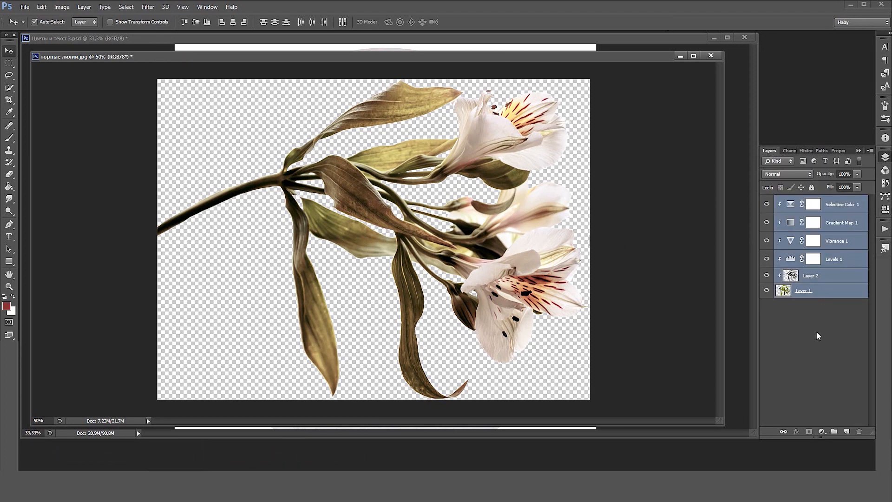
{"action": "left_click", "coordinate": [84, 7]}
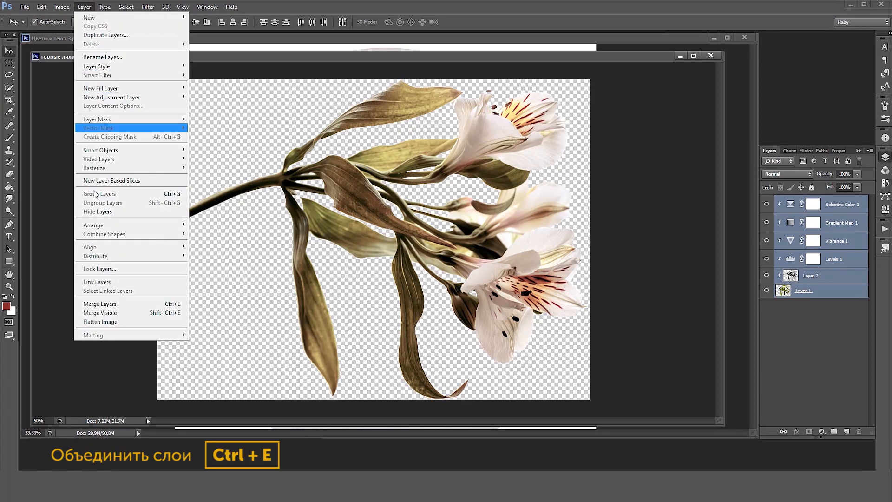
{"action": "left_click", "coordinate": [100, 303]}
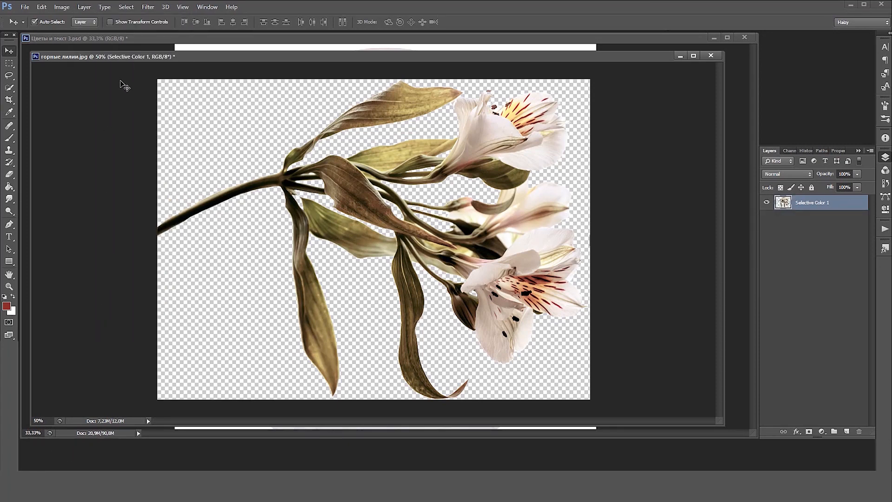
Step: Bring the merged lilies into the Цветы и текст 3 document beneath the lettering and convert them to a Smart Object
{"action": "left_click_drag", "start_coordinate": [125, 57], "coordinate": [144, 113]}
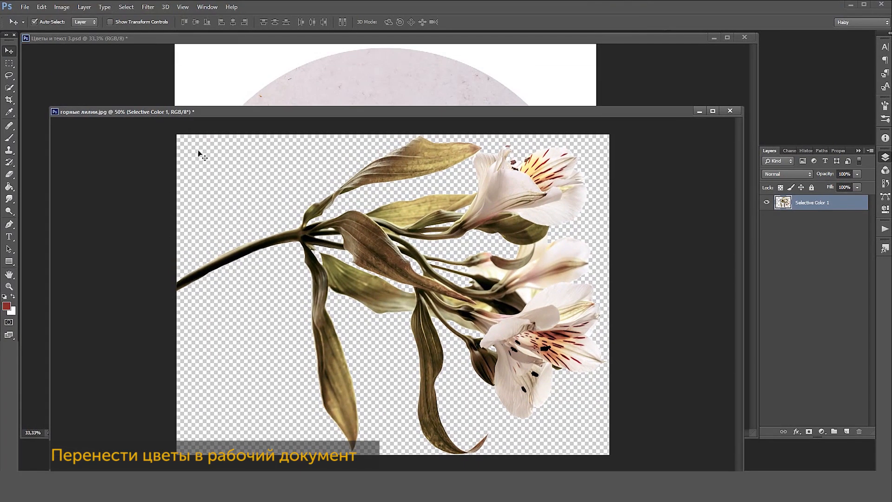
{"action": "left_click_drag", "start_coordinate": [502, 310], "coordinate": [382, 265]}
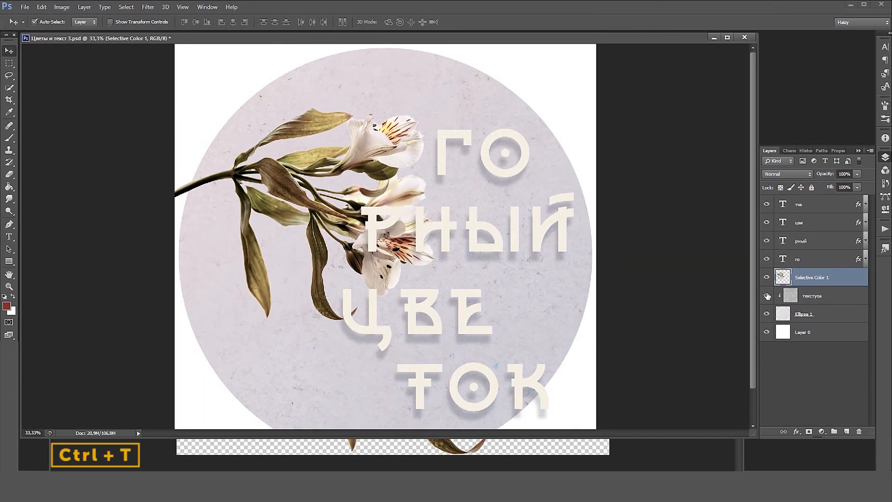
{"action": "right_click", "coordinate": [809, 277]}
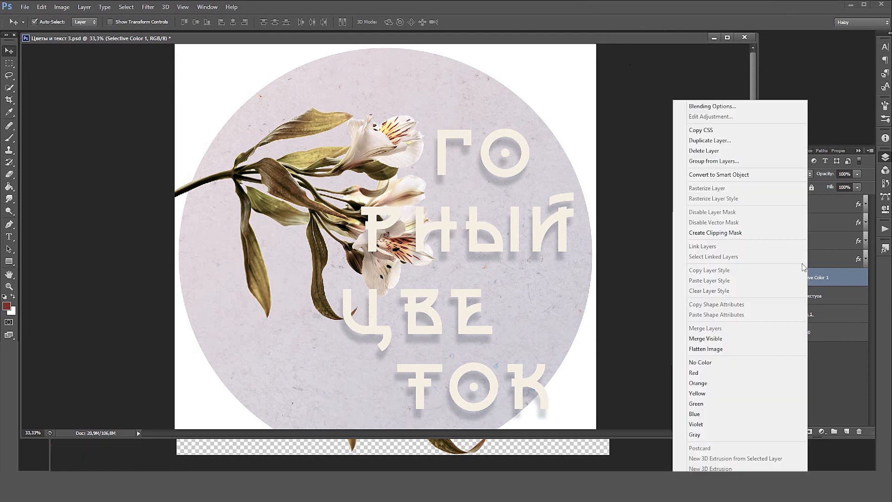
{"action": "left_click", "coordinate": [783, 176]}
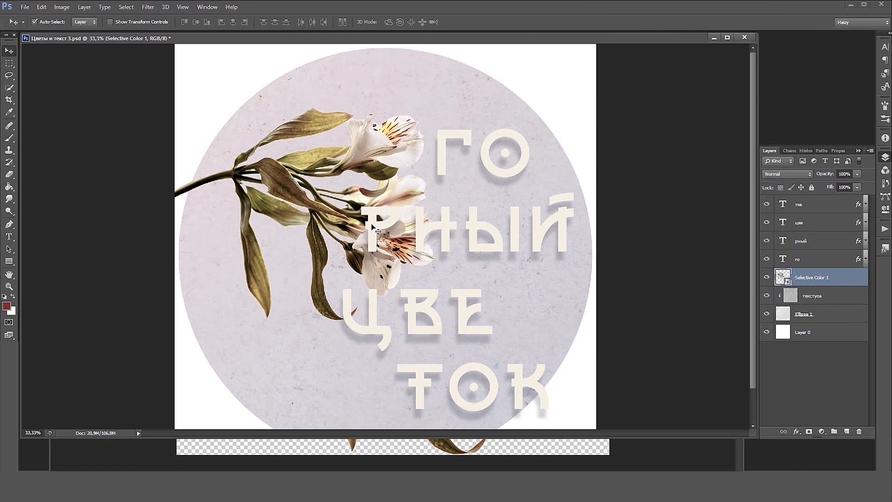
Step: Free-transform the lilies, rotating them counterclockwise until upright and placing them over the circle's left half, stem downward
{"action": "left_click", "coordinate": [46, 11]}
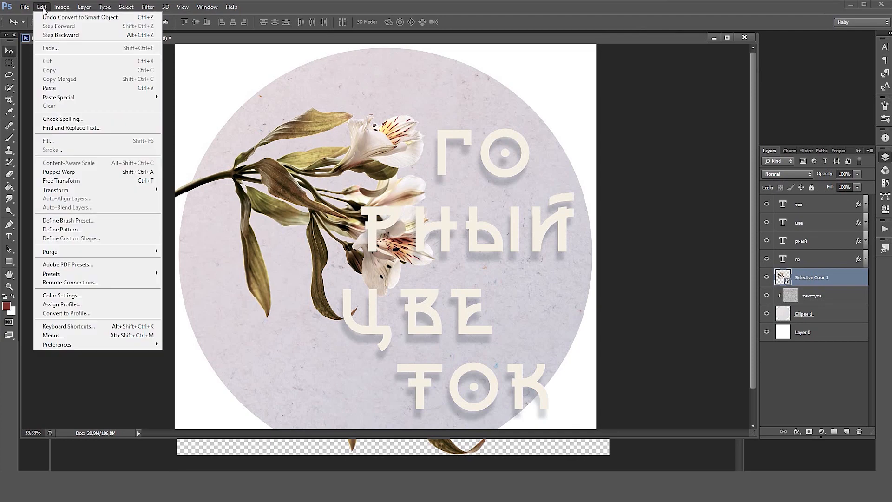
{"action": "left_click", "coordinate": [64, 181]}
{"action": "left_click_drag", "start_coordinate": [62, 179], "coordinate": [301, 228]}
{"action": "left_click_drag", "start_coordinate": [444, 213], "coordinate": [443, 200]}
{"action": "left_click_drag", "start_coordinate": [298, 223], "coordinate": [298, 236]}
{"action": "left_click_drag", "start_coordinate": [441, 235], "coordinate": [440, 227]}
{"action": "left_click_drag", "start_coordinate": [285, 238], "coordinate": [287, 242]}
{"action": "left_click_drag", "start_coordinate": [441, 278], "coordinate": [440, 274]}
Step: Save the composition and close the горные лилии image without saving its changes
{"action": "key", "text": "ctrl+minus"}
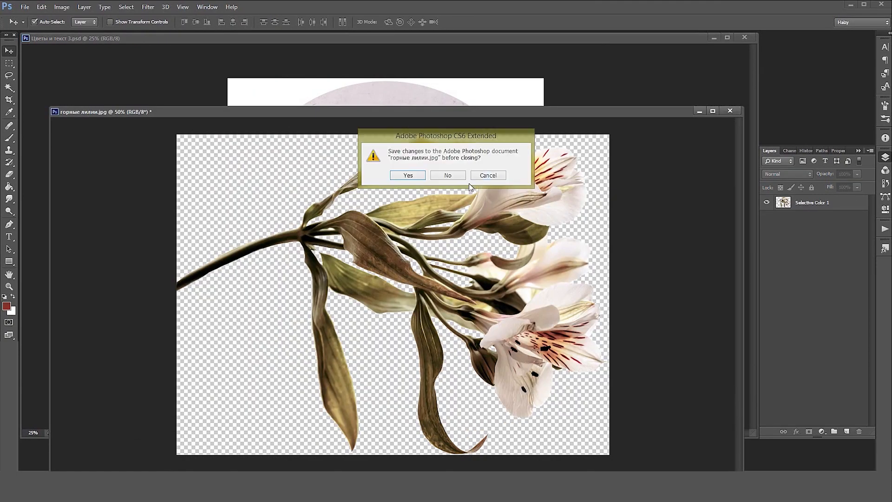
{"action": "left_click", "coordinate": [465, 183]}
{"action": "key", "text": "ctrl+s"}
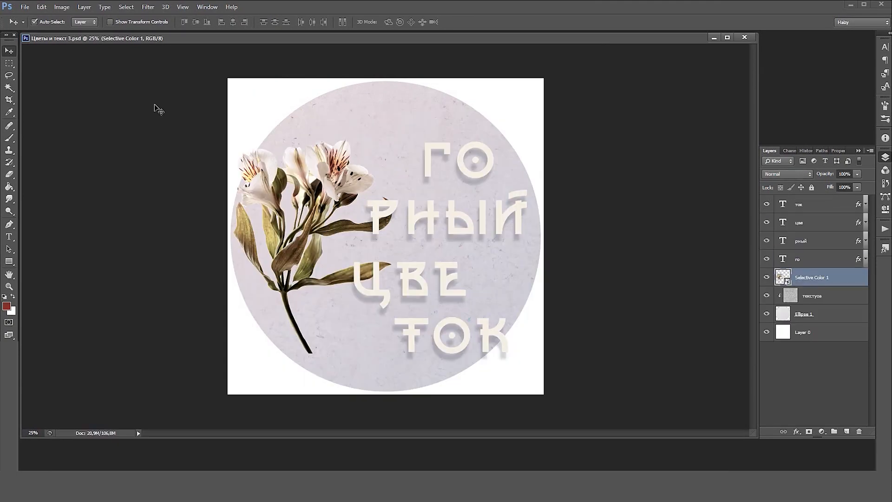
Step: Open the ирис image beside the composition and activate the Magic Wand tool
{"action": "left_click", "coordinate": [25, 7]}
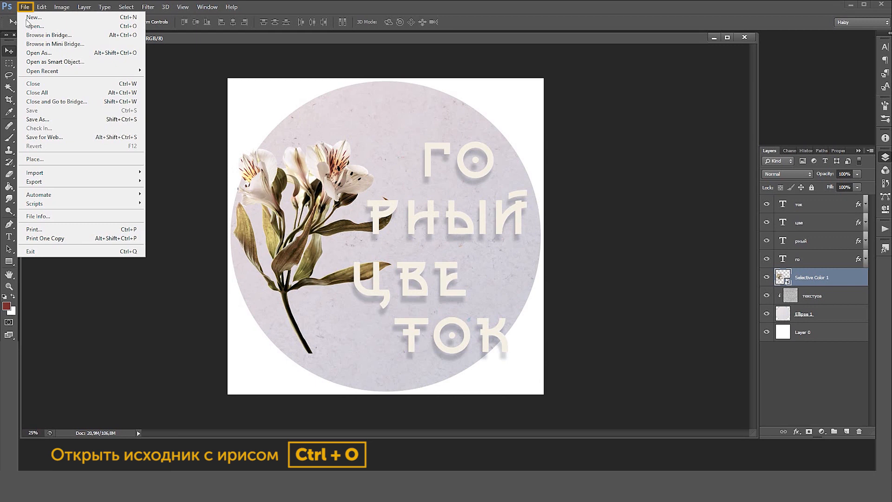
{"action": "left_click", "coordinate": [29, 26]}
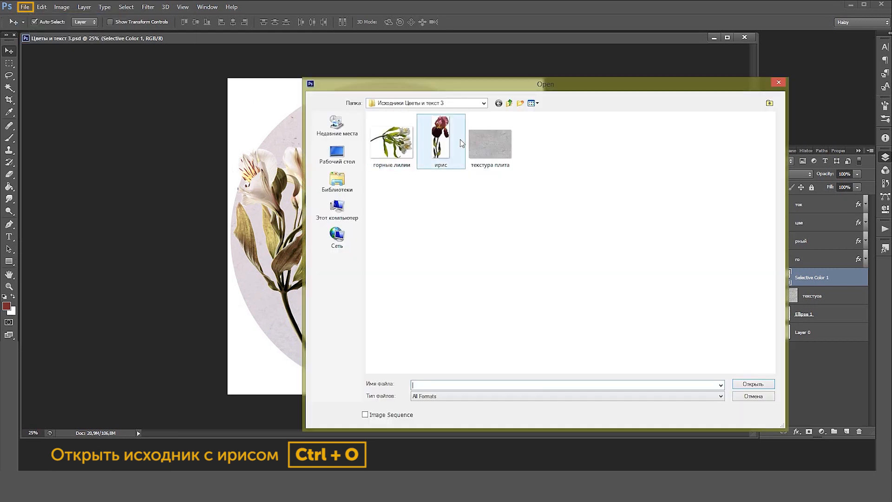
{"action": "left_click", "coordinate": [460, 138]}
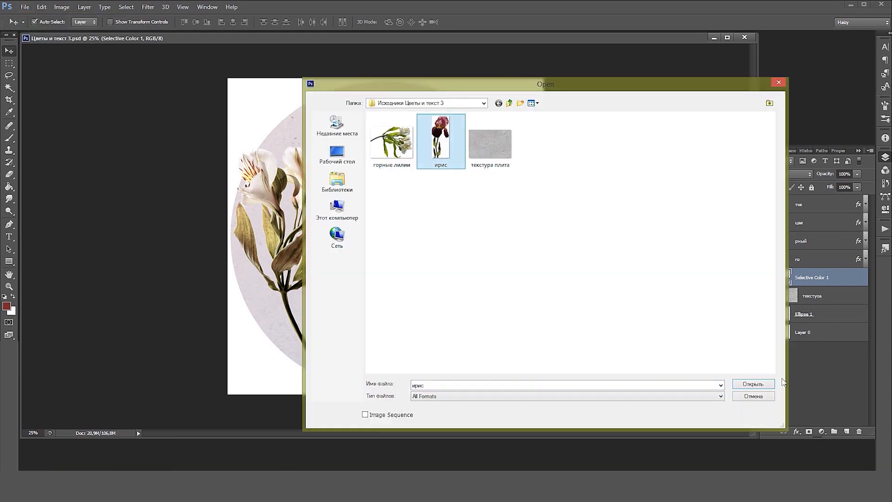
{"action": "left_click", "coordinate": [767, 384]}
{"action": "left_click_drag", "start_coordinate": [68, 59], "coordinate": [99, 60]}
{"action": "left_click", "coordinate": [8, 88]}
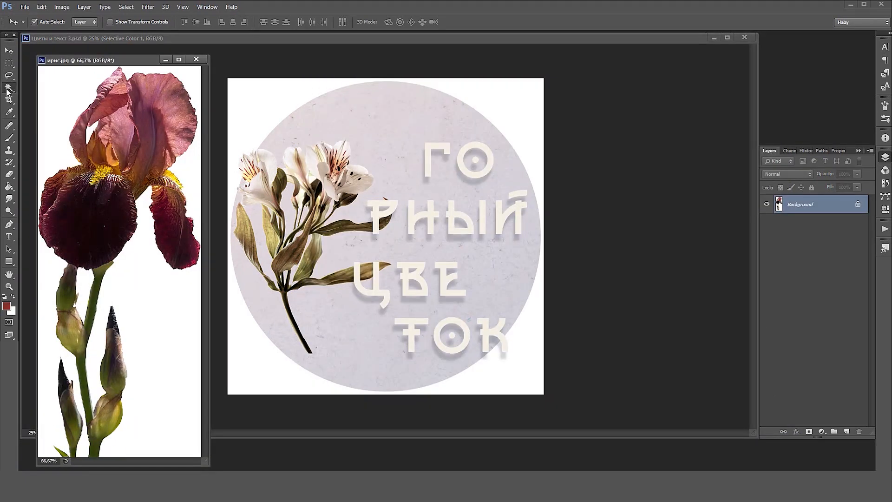
Step: Select the iris image's white background with the Magic Wand and invert the selection to the flower
{"action": "left_click", "coordinate": [8, 88]}
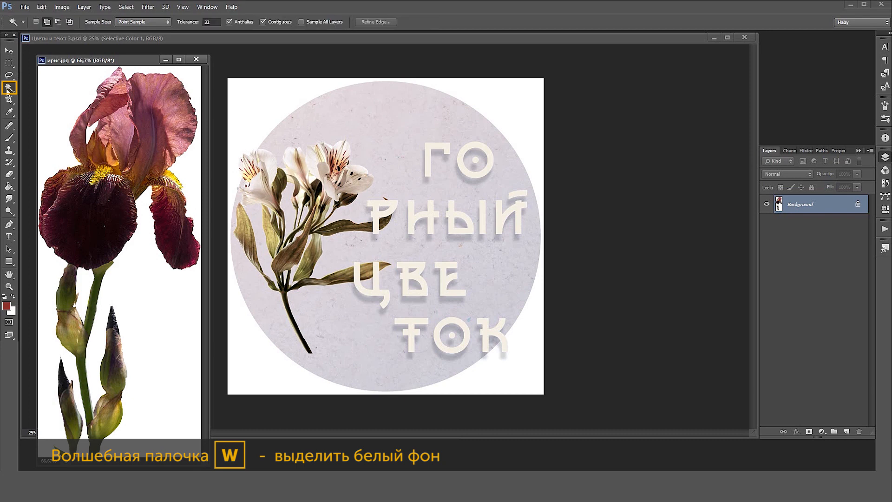
{"action": "left_click", "coordinate": [55, 90]}
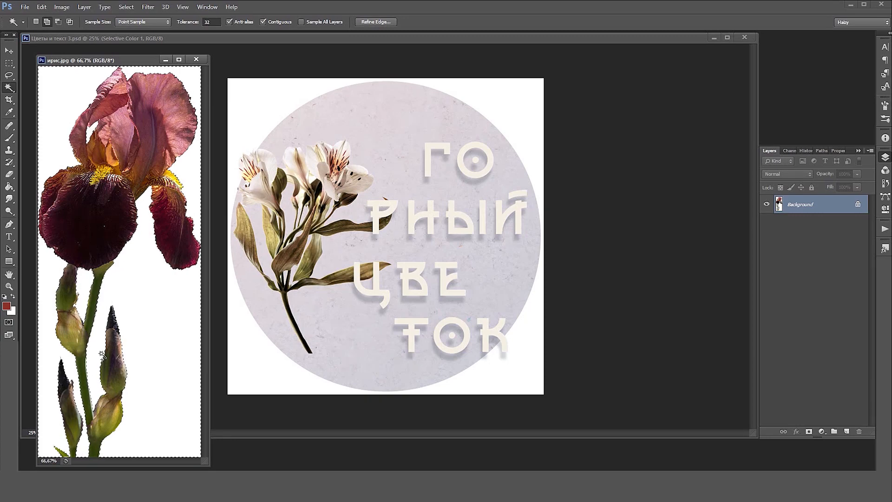
{"action": "left_click", "coordinate": [125, 7]}
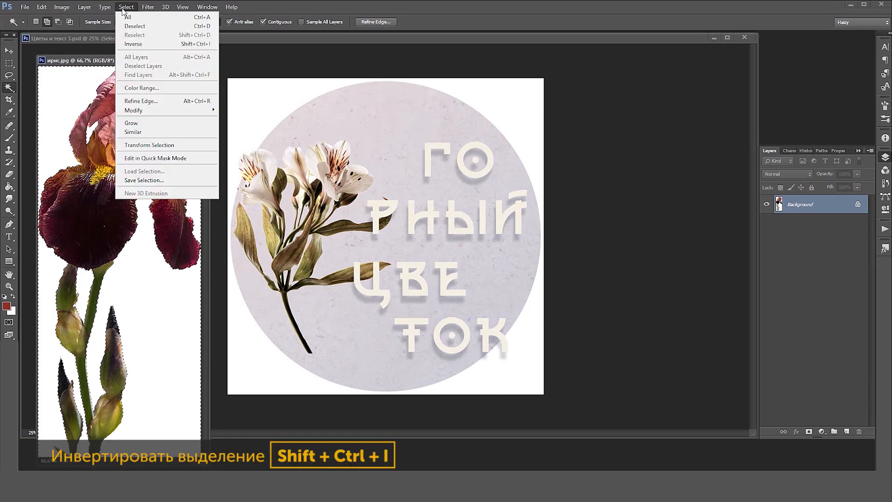
{"action": "left_click", "coordinate": [143, 43]}
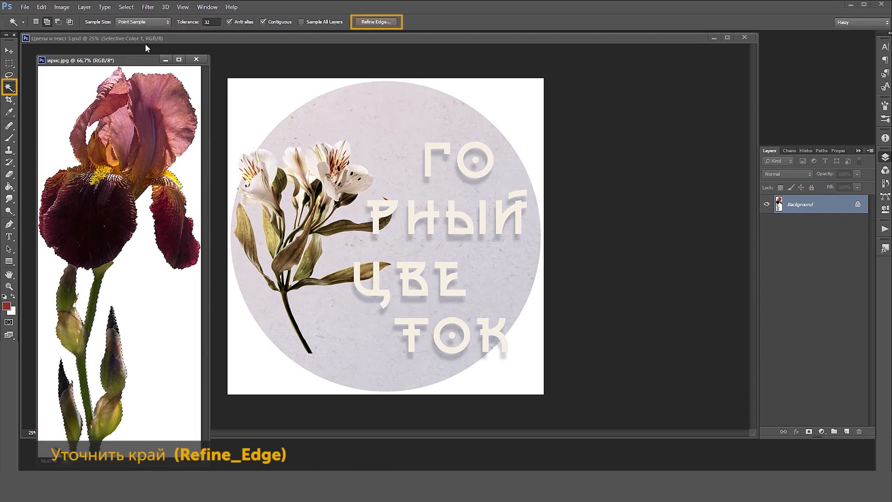
Step: Refine the iris selection's edge with Radius 0.1 px, Smooth 1 and Shift Edge -10%
{"action": "left_click", "coordinate": [376, 23]}
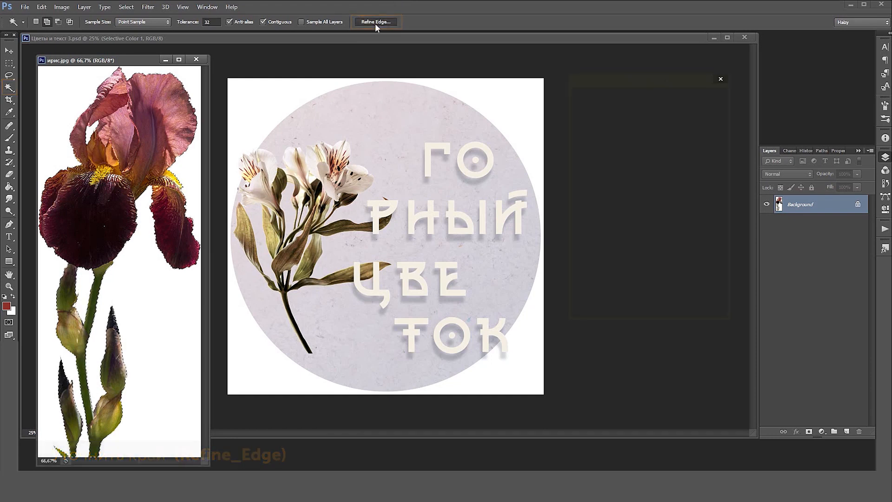
{"action": "left_click", "coordinate": [138, 199]}
{"action": "left_click", "coordinate": [142, 210]}
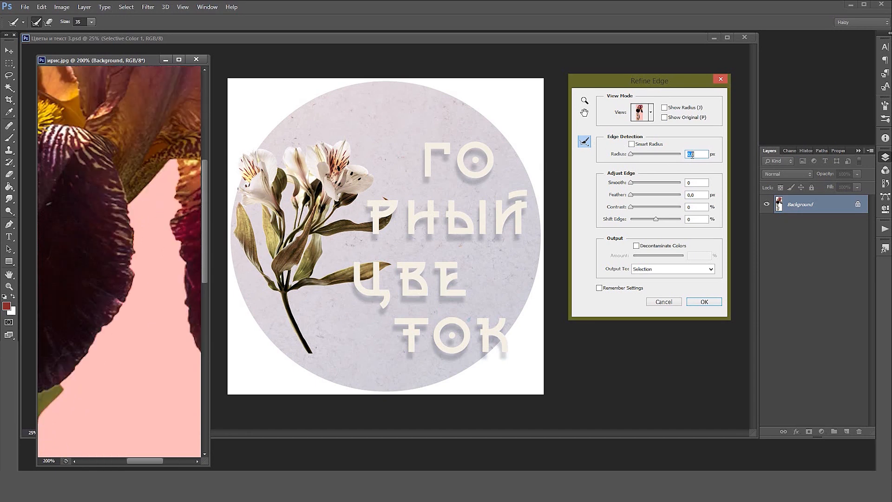
{"action": "type", "text": "1"}
{"action": "double_click", "coordinate": [690, 182]}
{"action": "type", "text": "1"}
{"action": "left_click_drag", "start_coordinate": [655, 219], "coordinate": [653, 220]}
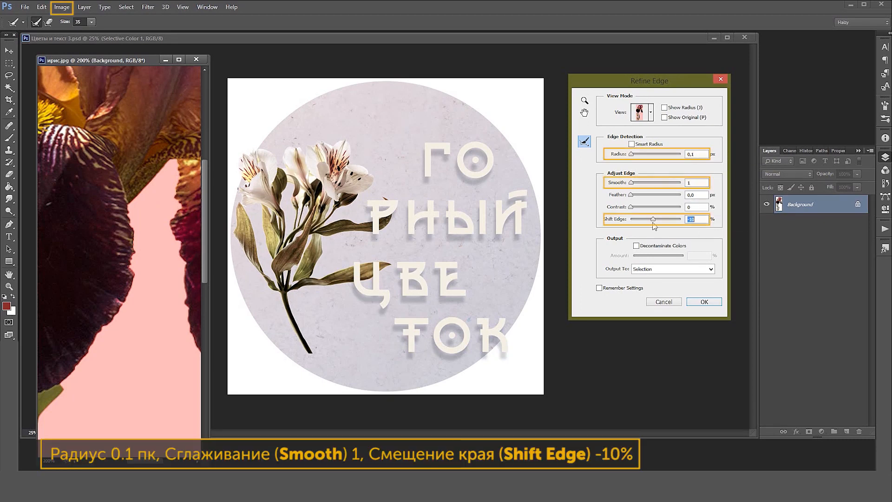
{"action": "left_click", "coordinate": [705, 303]}
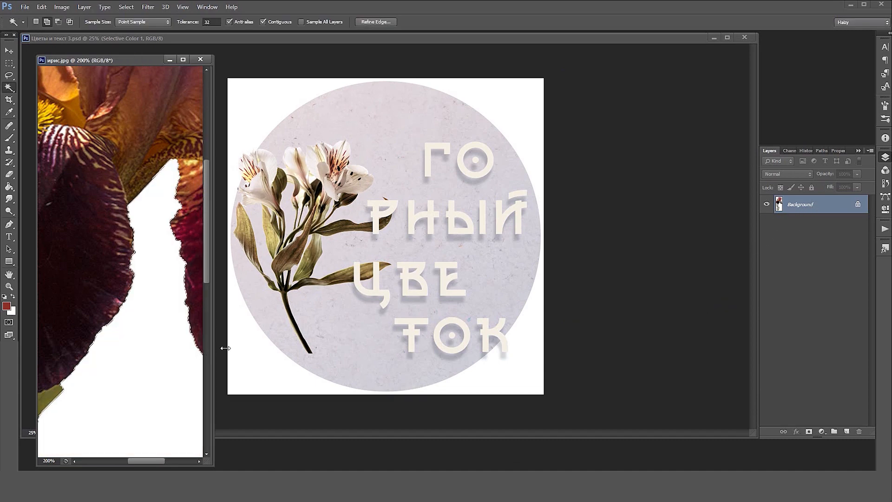
Step: Copy the selected iris to a new layer and hide the Background layer
{"action": "left_click_drag", "start_coordinate": [210, 352], "coordinate": [553, 333]}
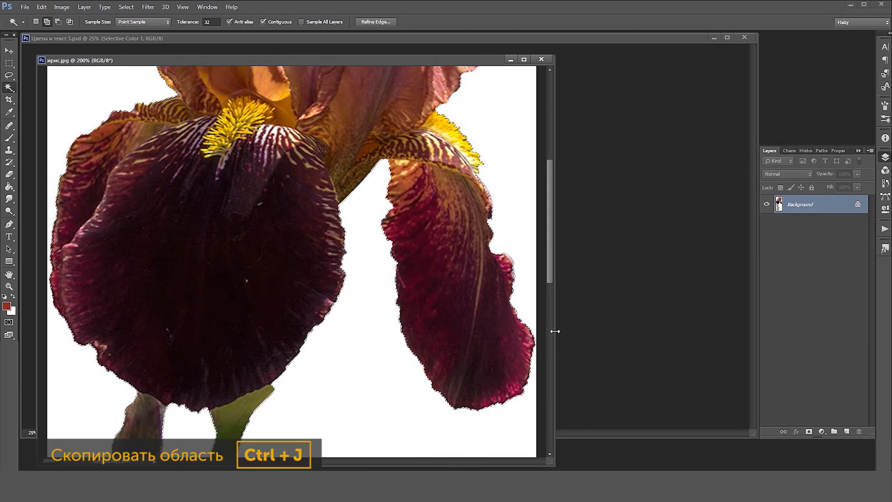
{"action": "key", "text": "ctrl+j"}
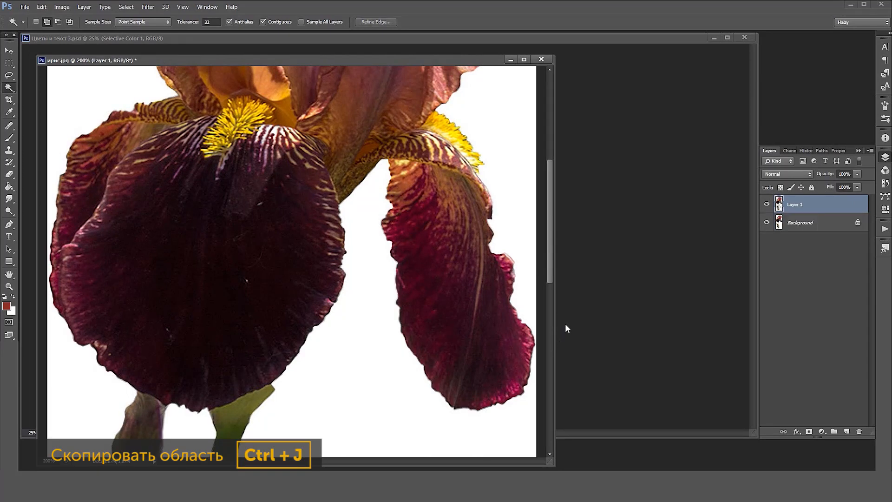
{"action": "left_click", "coordinate": [767, 222]}
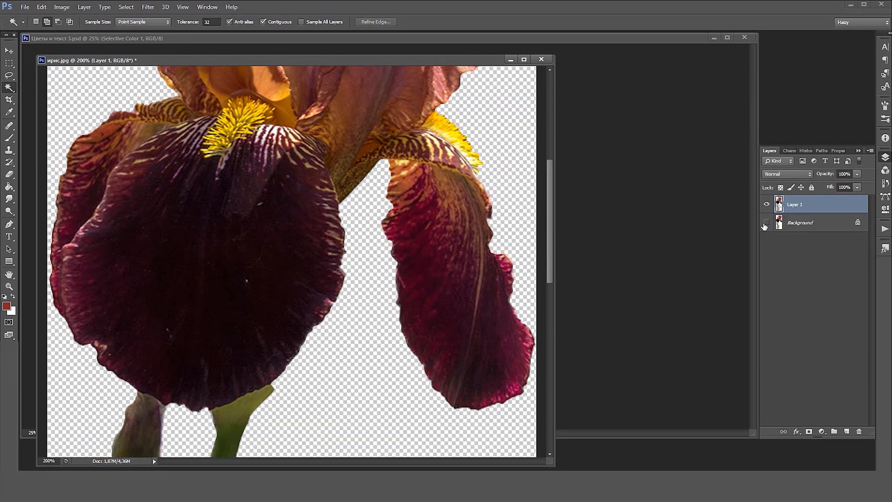
{"action": "key", "text": "ctrl+minus"}
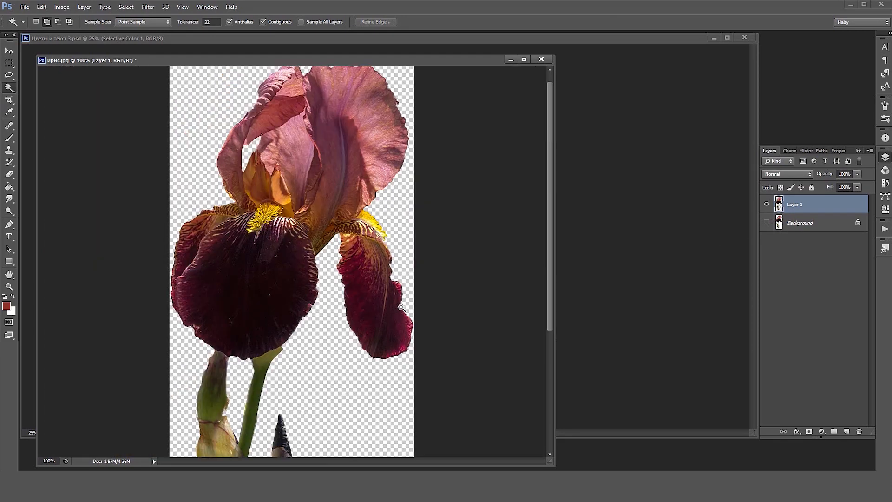
Step: Add a Selective Color adjustment layer and set Blacks to Magenta +12%, Yellow +15% and Black -7%
{"action": "left_click", "coordinate": [822, 432]}
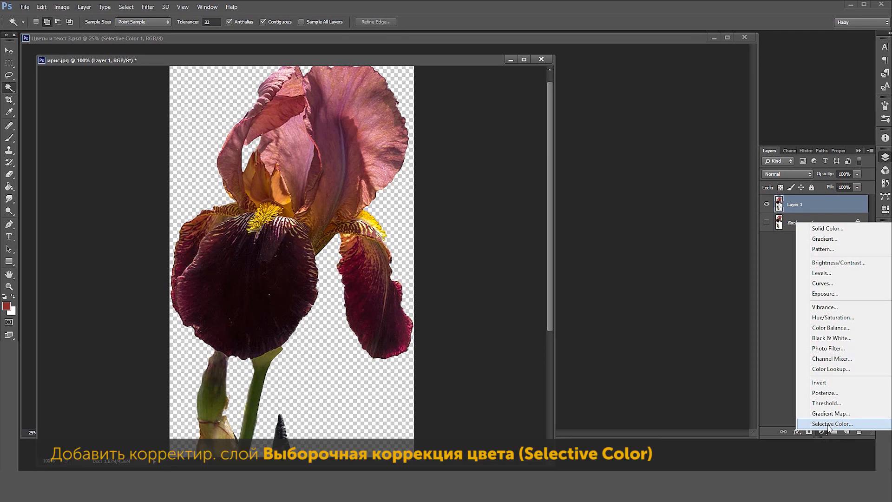
{"action": "left_click", "coordinate": [829, 424]}
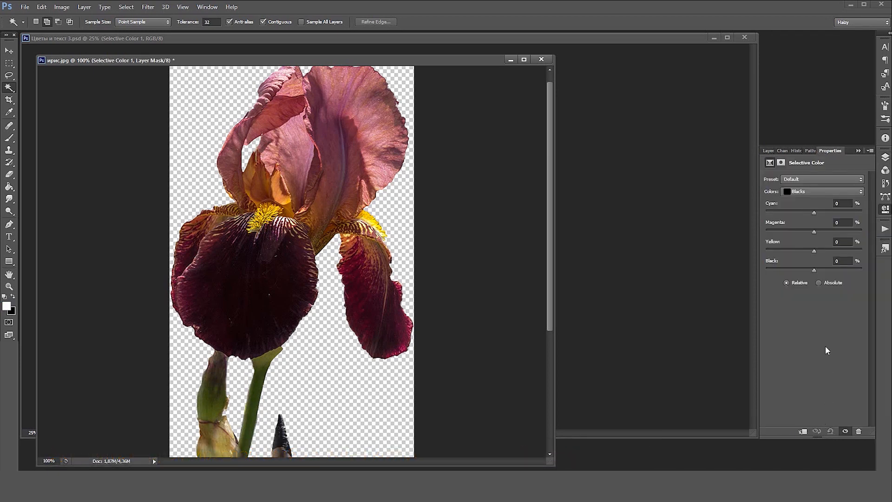
{"action": "left_click_drag", "start_coordinate": [815, 232], "coordinate": [820, 233]}
{"action": "left_click_drag", "start_coordinate": [820, 251], "coordinate": [812, 270]}
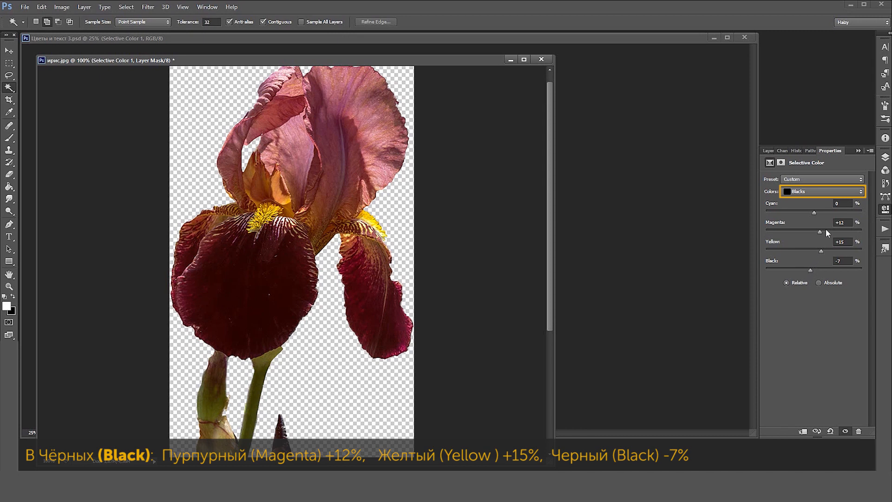
Step: Set the Selective Color Reds to Cyan -16%, Magenta +2%, Yellow -20% and Black -10%
{"action": "left_click", "coordinate": [816, 191]}
{"action": "left_click", "coordinate": [813, 199]}
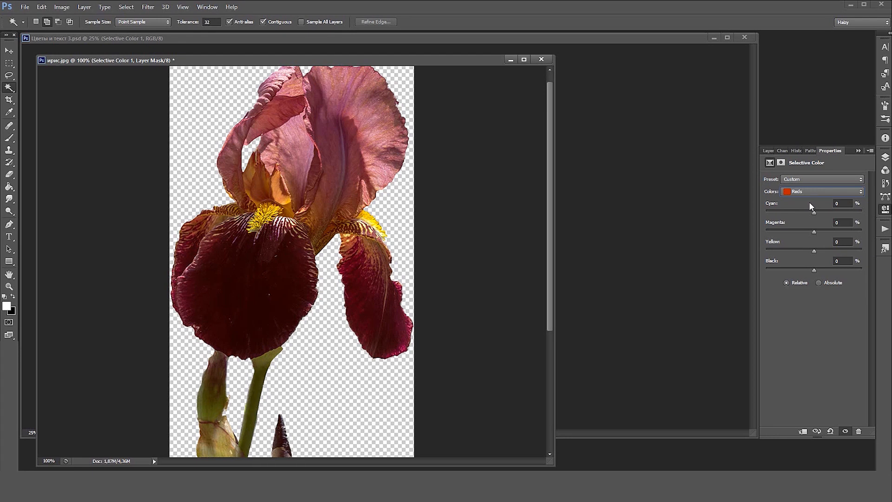
{"action": "left_click_drag", "start_coordinate": [813, 212], "coordinate": [811, 212]}
{"action": "left_click_drag", "start_coordinate": [816, 272], "coordinate": [809, 271]}
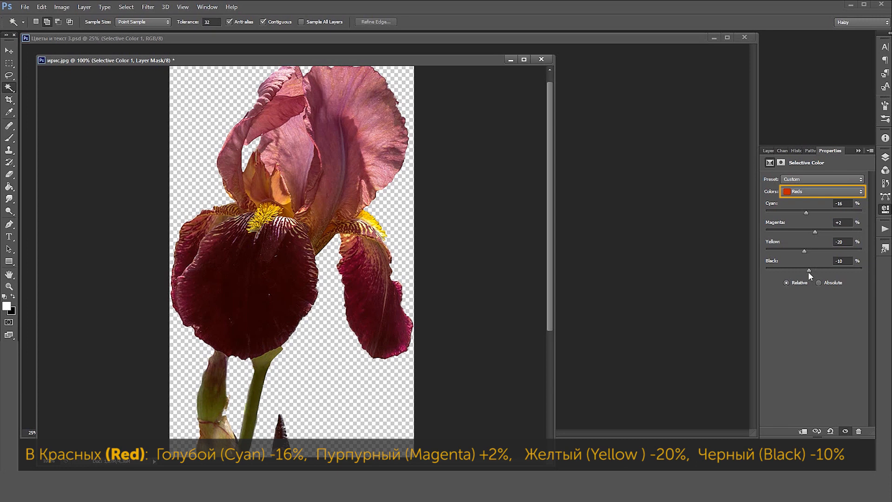
Step: Set the Selective Color Yellows to Black -10%
{"action": "left_click", "coordinate": [818, 194]}
{"action": "left_click", "coordinate": [815, 200]}
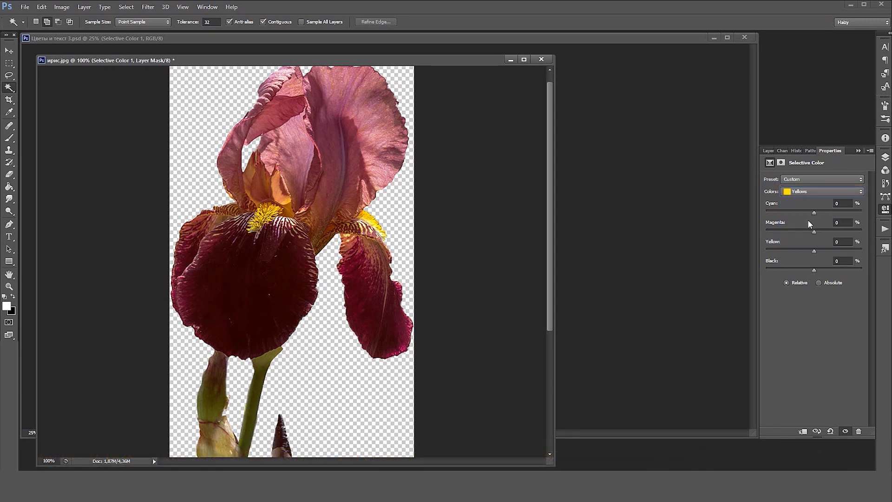
{"action": "left_click_drag", "start_coordinate": [811, 270], "coordinate": [808, 269]}
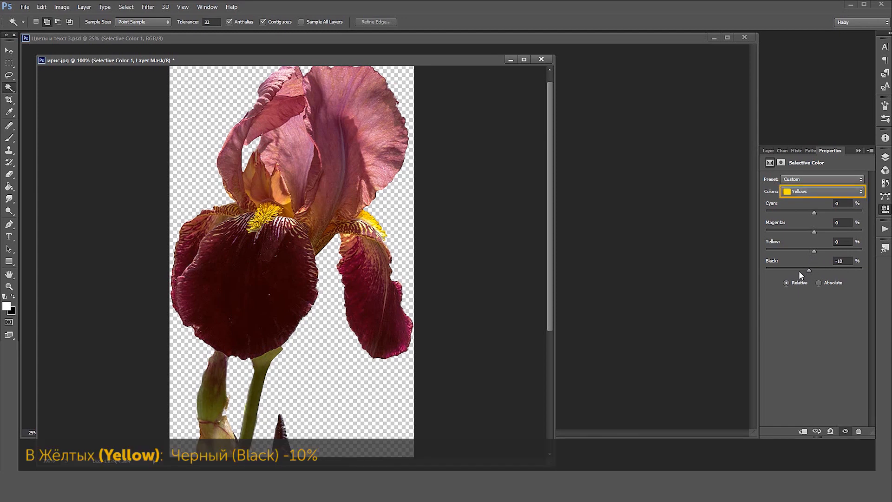
Step: Set the Magentas to Cyan -85%, Magenta +48%, Yellow +57% and Black -12%, and clip the adjustment to the iris layer
{"action": "left_click", "coordinate": [810, 194]}
{"action": "left_click", "coordinate": [805, 238]}
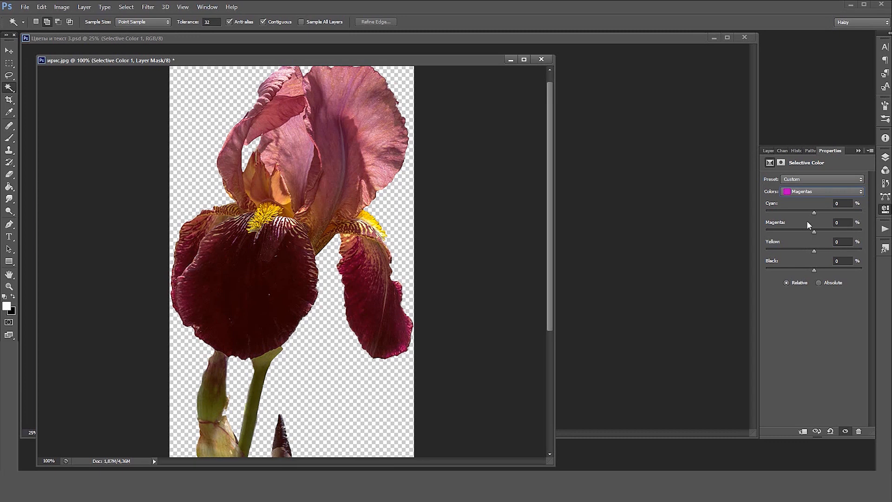
{"action": "left_click_drag", "start_coordinate": [789, 215], "coordinate": [774, 224]}
{"action": "left_click_drag", "start_coordinate": [841, 252], "coordinate": [840, 253]}
{"action": "left_click_drag", "start_coordinate": [811, 272], "coordinate": [808, 275]}
{"action": "key", "text": "ctrl+minus"}
{"action": "left_click", "coordinate": [804, 432]}
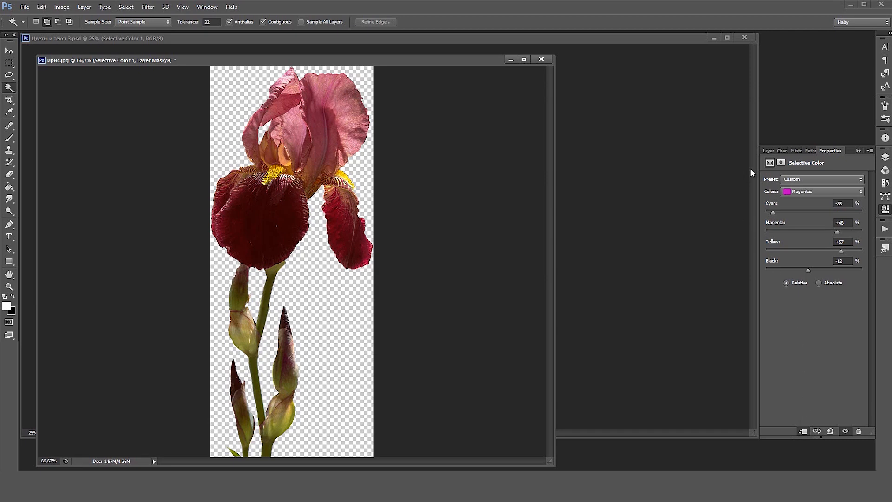
Step: Merge the Selective Color adjustment with the iris layer and rename the merged layer ирис
{"action": "left_click", "coordinate": [768, 150]}
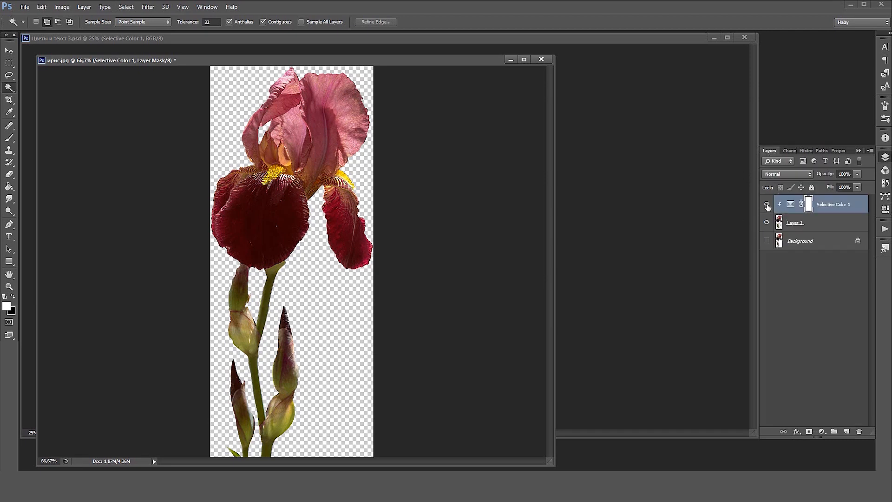
{"action": "left_click", "coordinate": [801, 227], "text": "ctrl"}
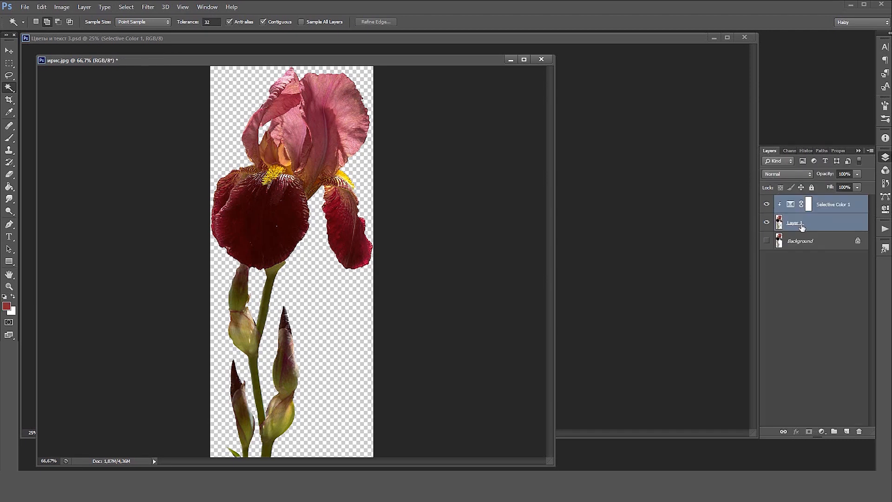
{"action": "key", "text": "ctrl+e"}
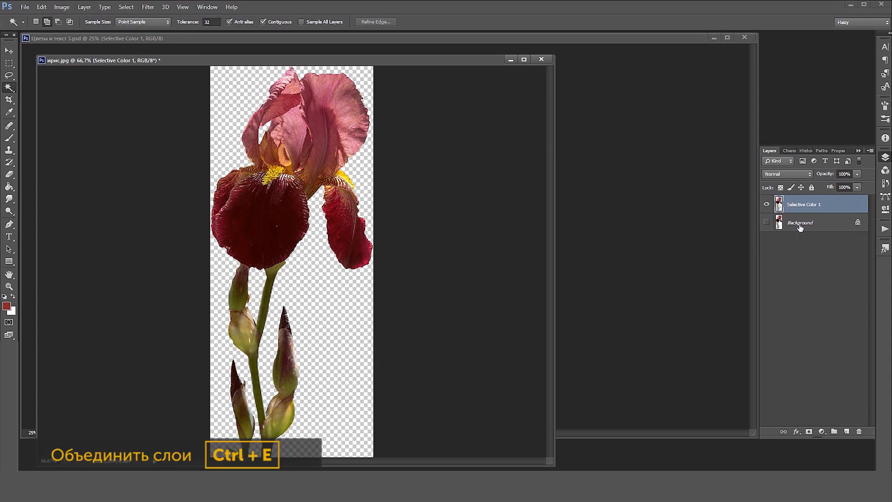
{"action": "double_click", "coordinate": [803, 205]}
{"action": "type", "text": "ирис"}
{"action": "key", "text": "Return"}
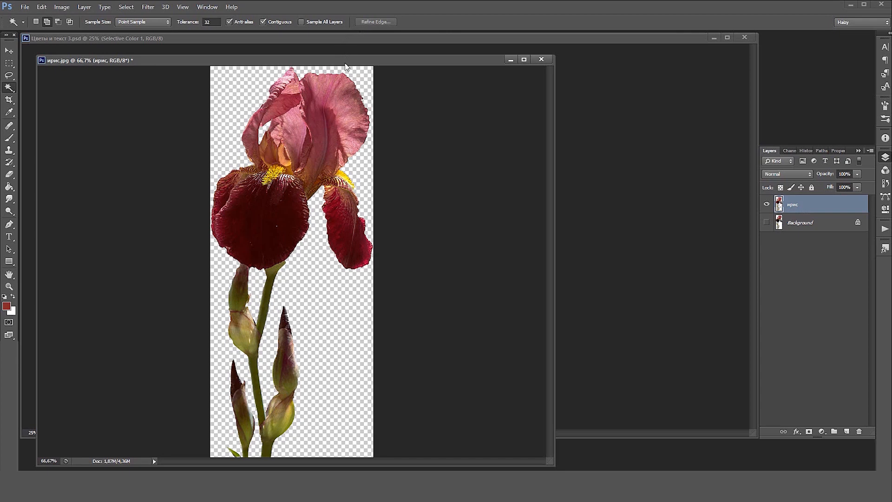
Step: Bring the iris into the Цветы и текст 3 document beneath the lilies and convert it to a Smart Object
{"action": "left_click_drag", "start_coordinate": [344, 60], "coordinate": [325, 218]}
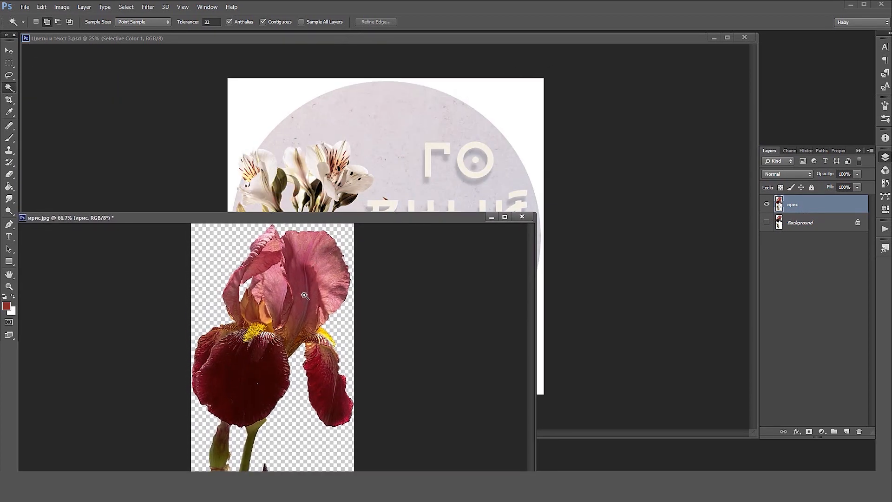
{"action": "key", "text": "v"}
{"action": "left_click_drag", "start_coordinate": [297, 296], "coordinate": [319, 151]}
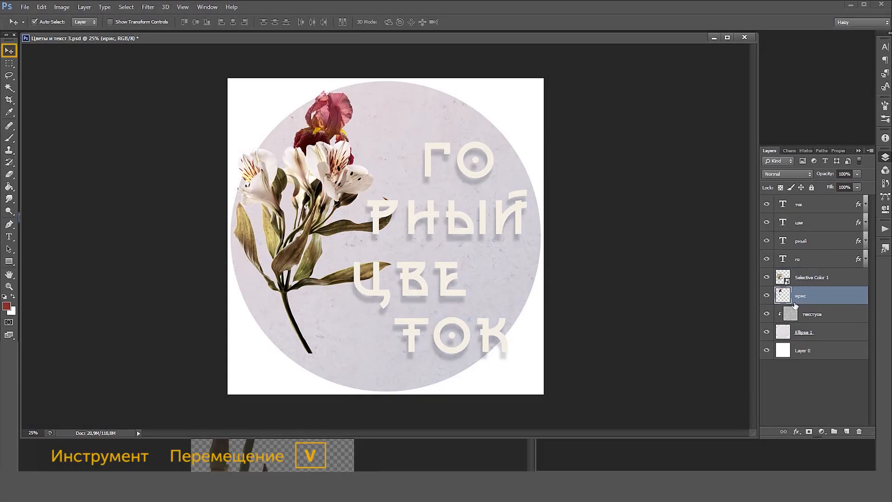
{"action": "right_click", "coordinate": [804, 294]}
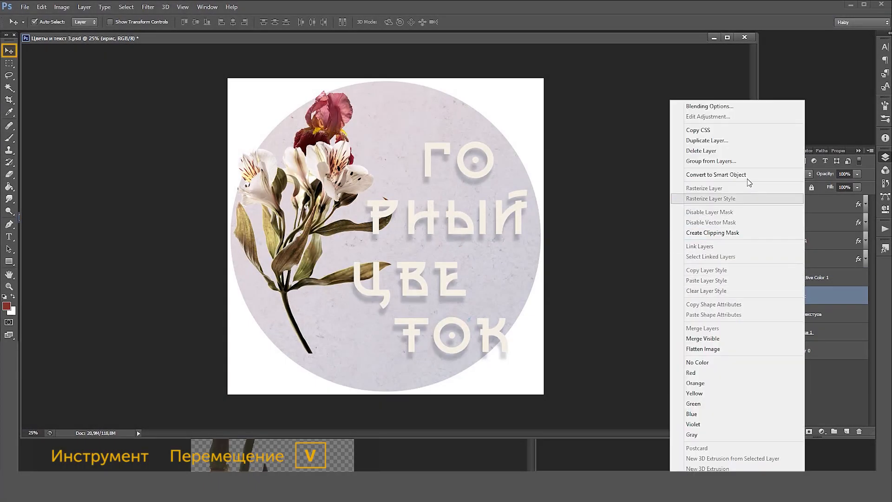
{"action": "left_click", "coordinate": [744, 175]}
Step: Rename the lilies layer лилии, then shift the lilies slightly down and the iris slightly left
{"action": "double_click", "coordinate": [807, 278]}
{"action": "type", "text": "лилии"}
{"action": "key", "text": "Return"}
{"action": "left_click_drag", "start_coordinate": [331, 178], "coordinate": [329, 191]}
{"action": "left_click_drag", "start_coordinate": [322, 134], "coordinate": [318, 135]}
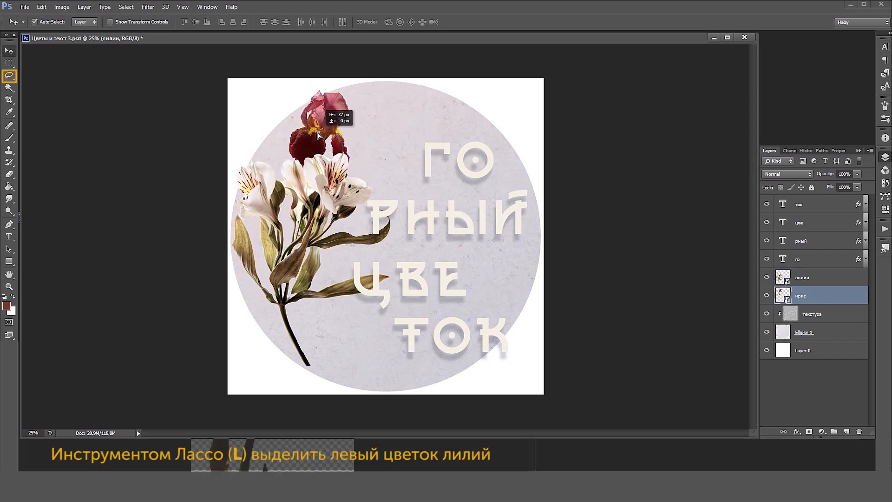
Step: Outline the leftmost lily flower on the лилии layer with the Lasso and copy it to a new layer
{"action": "left_click", "coordinate": [335, 201]}
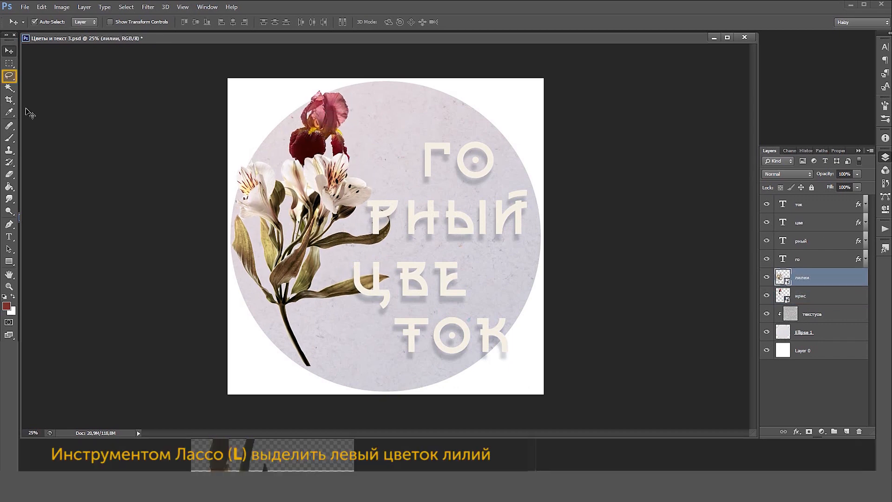
{"action": "left_click", "coordinate": [10, 76]}
{"action": "key", "text": "ctrl+plus"}
{"action": "key", "text": "ctrl+plus"}
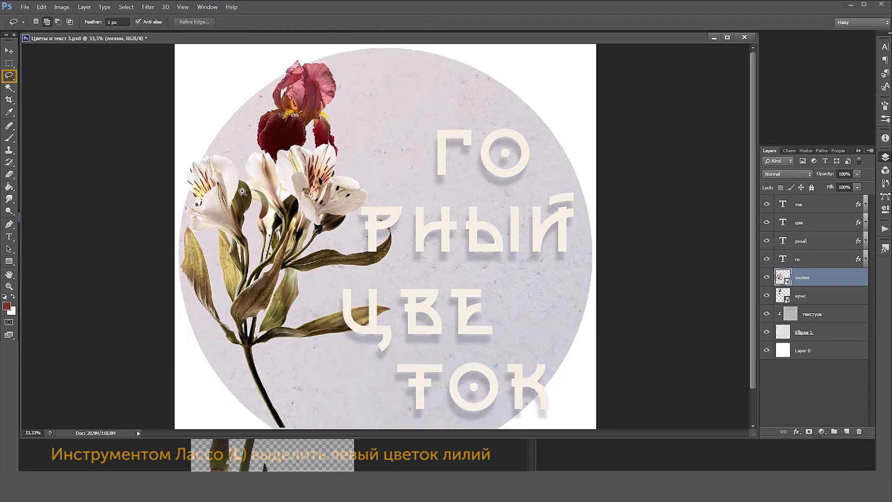
{"action": "left_click_drag", "start_coordinate": [237, 194], "coordinate": [237, 171]}
{"action": "mouse_move", "coordinate": [104, 106]}
{"action": "left_mouse_down"}
{"action": "mouse_move", "coordinate": [81, 191]}
{"action": "mouse_move", "coordinate": [96, 232]}
{"action": "mouse_move", "coordinate": [130, 228]}
{"action": "mouse_move", "coordinate": [155, 240]}
{"action": "mouse_move", "coordinate": [157, 278]}
{"action": "mouse_move", "coordinate": [171, 301]}
{"action": "mouse_move", "coordinate": [162, 332]}
{"action": "mouse_move", "coordinate": [179, 298]}
{"action": "mouse_move", "coordinate": [188, 218]}
{"action": "mouse_move", "coordinate": [177, 162]}
{"action": "left_mouse_up"}
{"action": "key", "text": "ctrl+j"}
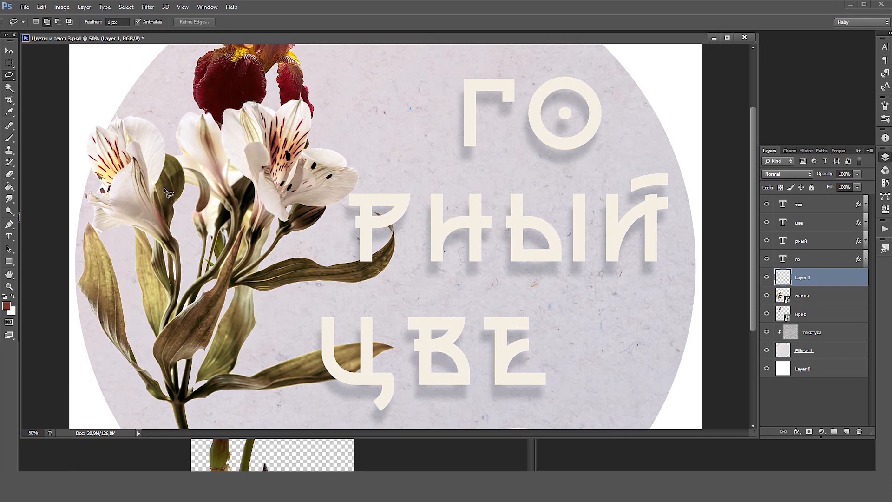
Step: Copy the left lily's upper right petal to a new layer, then rotate and warp it into an additional petal on the flower's left side
{"action": "mouse_move", "coordinate": [125, 114]}
{"action": "left_mouse_down"}
{"action": "mouse_move", "coordinate": [157, 201]}
{"action": "mouse_move", "coordinate": [167, 167]}
{"action": "mouse_move", "coordinate": [128, 109]}
{"action": "left_mouse_up"}
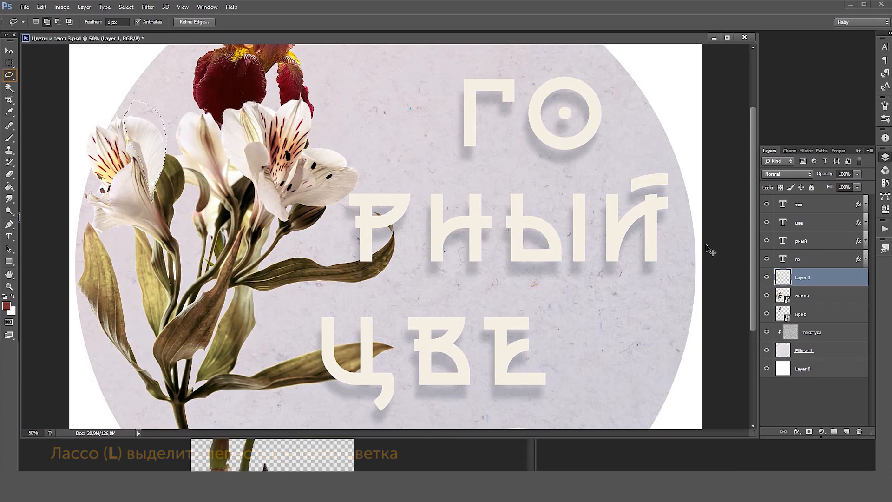
{"action": "key", "text": "ctrl+j"}
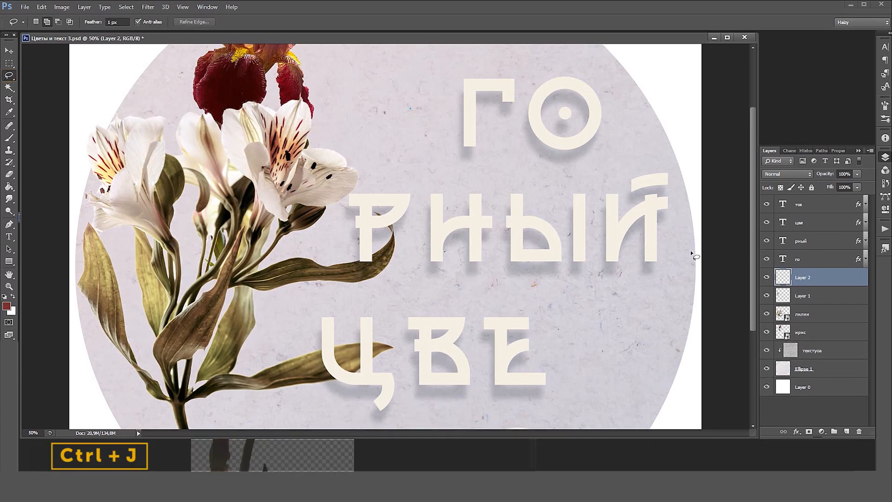
{"action": "key", "text": "ctrl+t"}
{"action": "left_click_drag", "start_coordinate": [261, 307], "coordinate": [222, 185]}
{"action": "left_click_drag", "start_coordinate": [153, 176], "coordinate": [117, 207]}
{"action": "left_click_drag", "start_coordinate": [181, 209], "coordinate": [183, 163]}
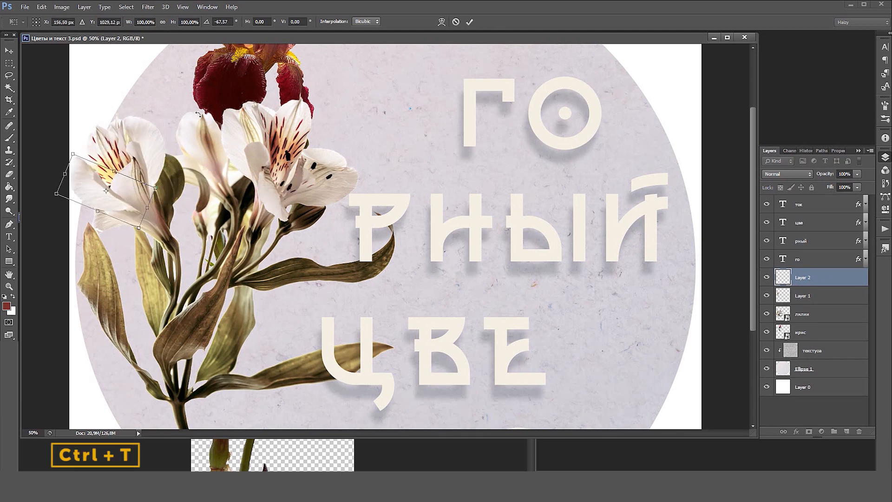
{"action": "left_click", "coordinate": [440, 22]}
{"action": "left_click_drag", "start_coordinate": [72, 160], "coordinate": [71, 168]}
{"action": "key", "text": "Return"}
Step: Send the petal layer beneath the copied flower on Layer 1 and merge the two layers
{"action": "key", "text": "ctrl+["}
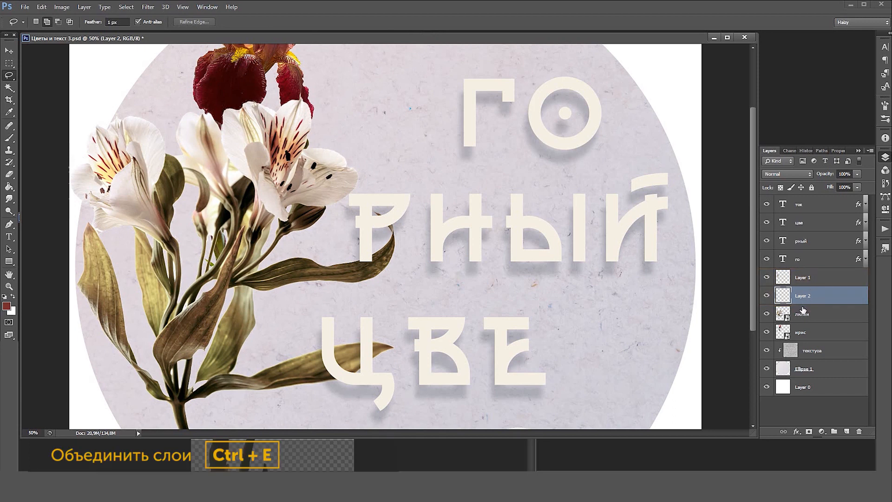
{"action": "left_click", "coordinate": [817, 280], "text": "shift"}
{"action": "key", "text": "ctrl+e"}
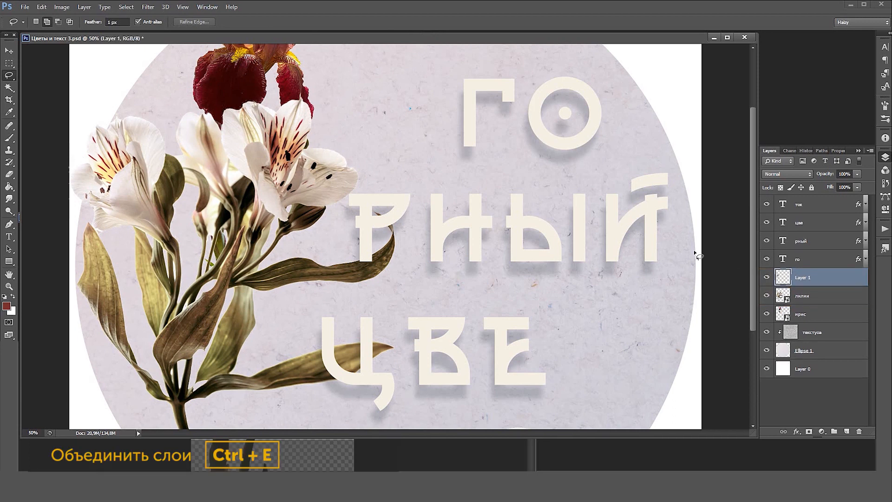
Step: Move the copied lily flower up beside the iris's right side and flip it horizontally
{"action": "key", "text": "v"}
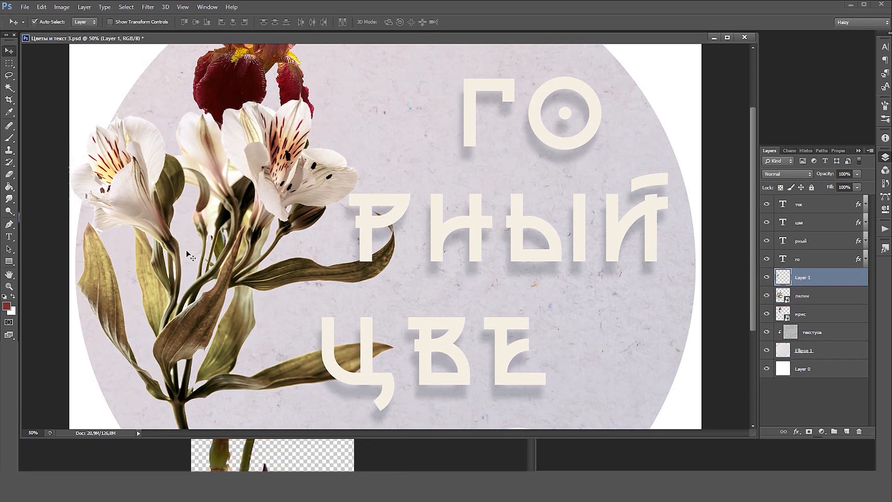
{"action": "left_click_drag", "start_coordinate": [172, 246], "coordinate": [421, 141]}
{"action": "left_click_drag", "start_coordinate": [375, 182], "coordinate": [374, 263]}
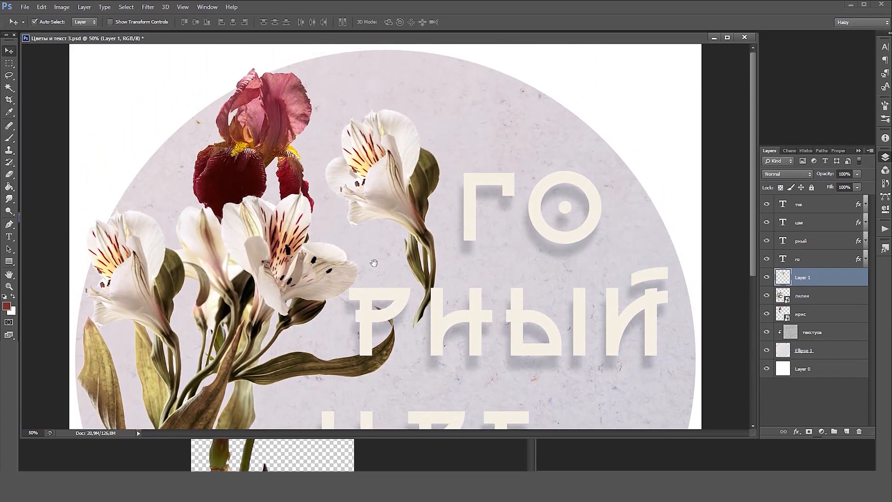
{"action": "left_click_drag", "start_coordinate": [393, 212], "coordinate": [360, 155]}
{"action": "left_click", "coordinate": [41, 7]}
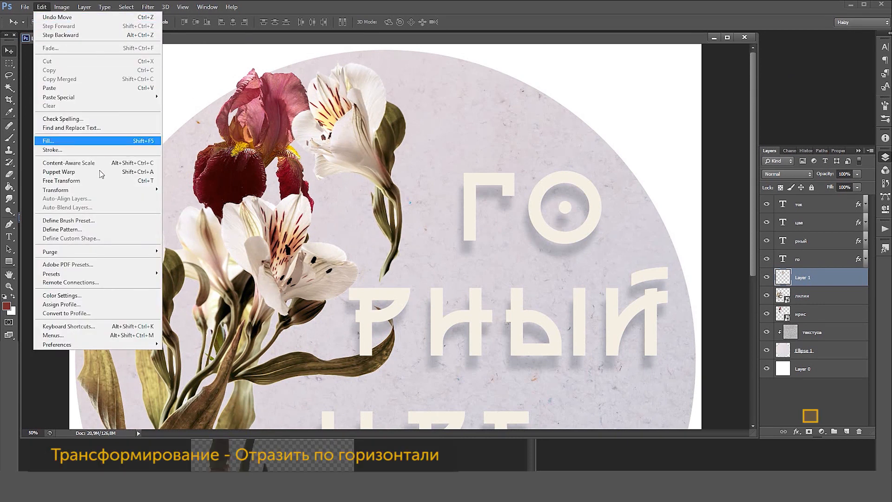
{"action": "mouse_move", "coordinate": [102, 190]}
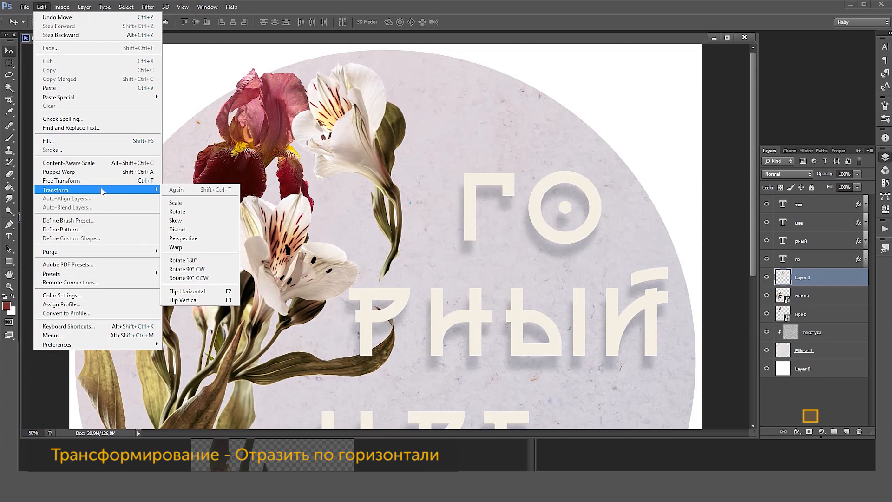
{"action": "left_click", "coordinate": [216, 293]}
Step: Place the flipped flower's layer beneath the ирис layer and rename it лилия 2
{"action": "left_click_drag", "start_coordinate": [804, 278], "coordinate": [798, 320]}
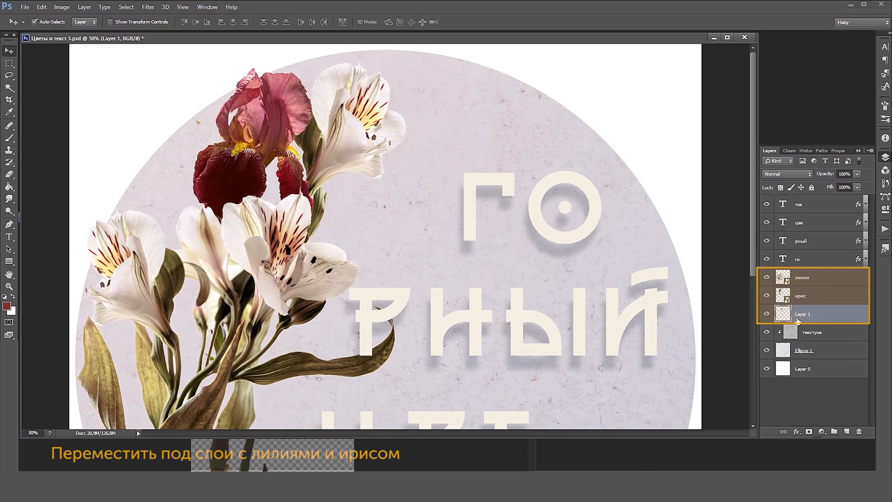
{"action": "double_click", "coordinate": [803, 314]}
{"action": "type", "text": "лилия 2"}
{"action": "key", "text": "Return"}
Step: Shift the лилия 2 flower slightly up and right, then rotate it clockwise so its stem emerges from behind the iris
{"action": "left_click", "coordinate": [321, 159], "text": "alt"}
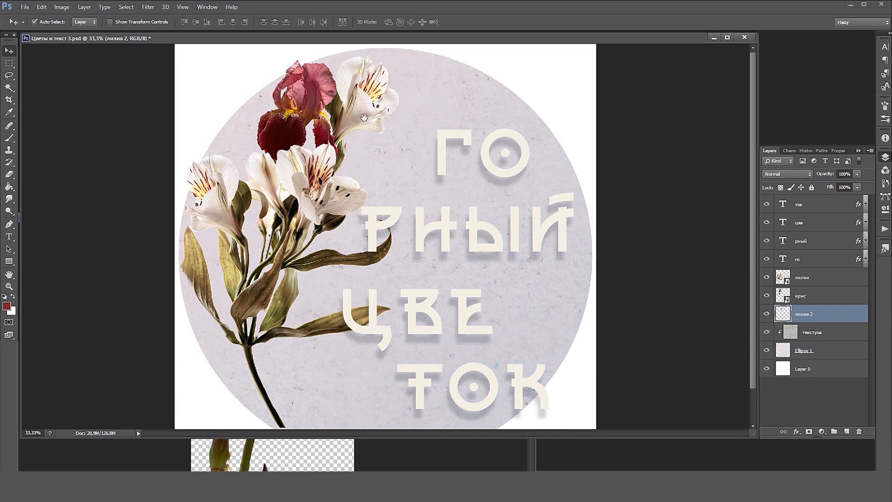
{"action": "left_click_drag", "start_coordinate": [363, 114], "coordinate": [376, 107]}
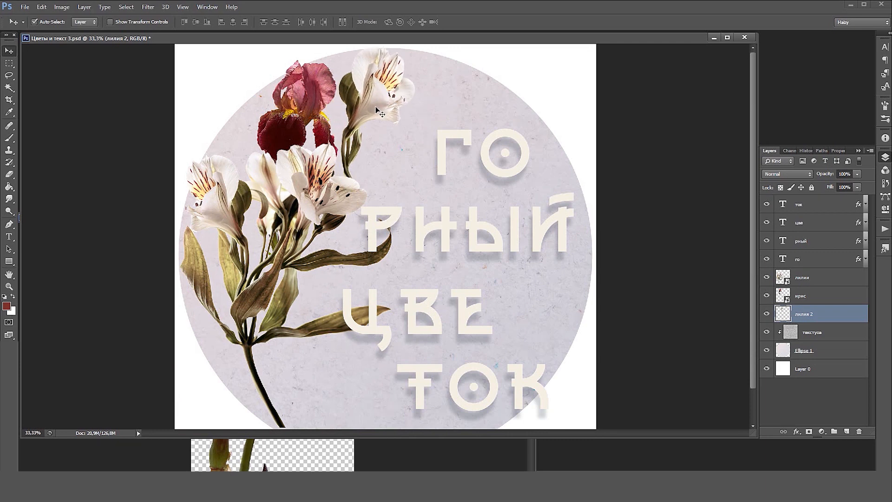
{"action": "key", "text": "ctrl+t"}
{"action": "left_click_drag", "start_coordinate": [453, 100], "coordinate": [440, 185]}
{"action": "key", "text": "Return"}
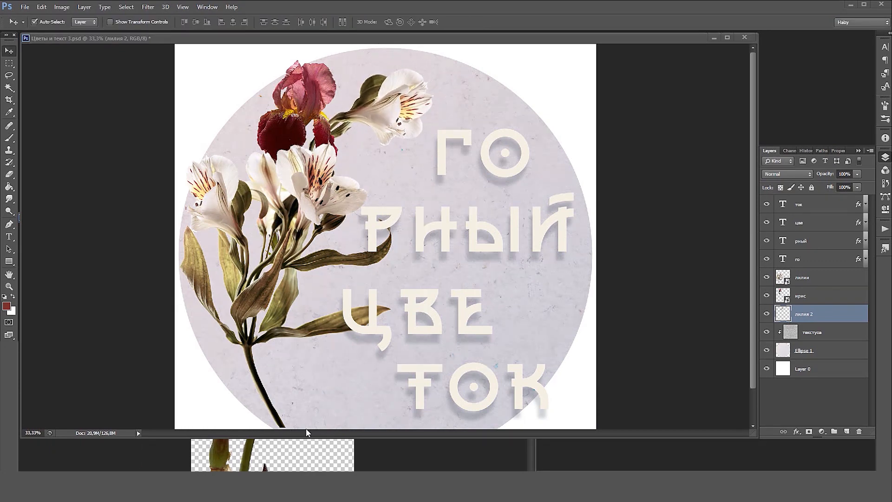
Step: Close the leftover iris document behind the Цветы и текст 3 composition
{"action": "left_click", "coordinate": [318, 450]}
{"action": "left_click", "coordinate": [522, 218]}
{"action": "left_click", "coordinate": [404, 140]}
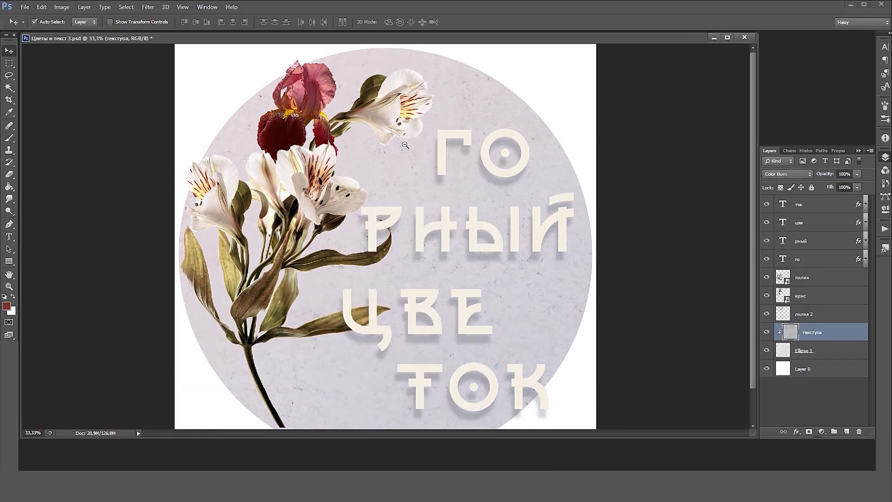
Step: Shift the iris and the lilies slightly left and rotate the лилии layer slightly counterclockwise
{"action": "left_click", "coordinate": [405, 139], "text": "alt"}
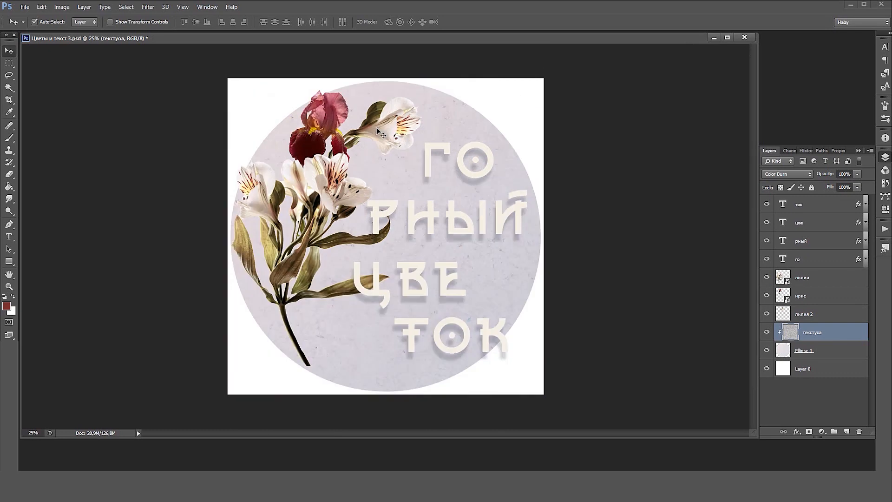
{"action": "left_click_drag", "start_coordinate": [321, 132], "coordinate": [307, 131]}
{"action": "left_click_drag", "start_coordinate": [329, 188], "coordinate": [325, 193]}
{"action": "key", "text": "ctrl+t"}
{"action": "left_click_drag", "start_coordinate": [435, 161], "coordinate": [421, 145]}
{"action": "key", "text": "ctrl+minus"}
{"action": "left_click_drag", "start_coordinate": [394, 209], "coordinate": [390, 205]}
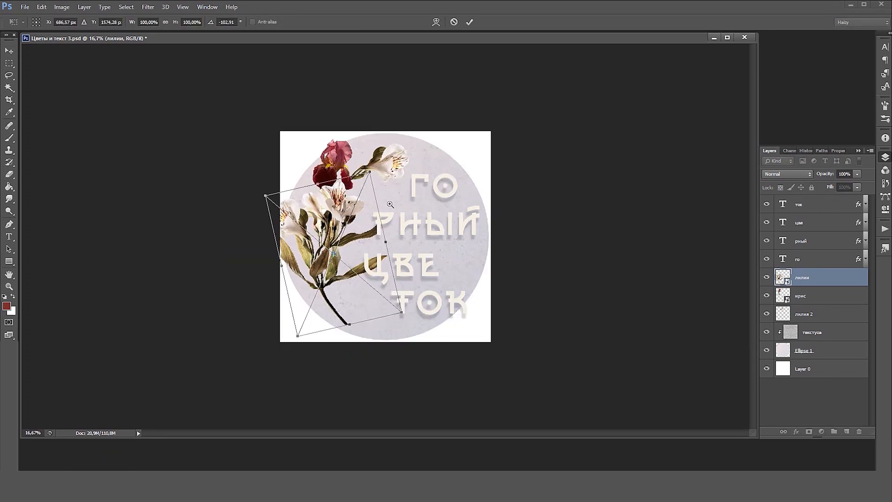
{"action": "key", "text": "ctrl+plus"}
{"action": "key", "text": "Return"}
Step: Outline the lower stem of the лилии layer with the Lasso at 0 px feather and copy it to a new layer
{"action": "key", "text": "l"}
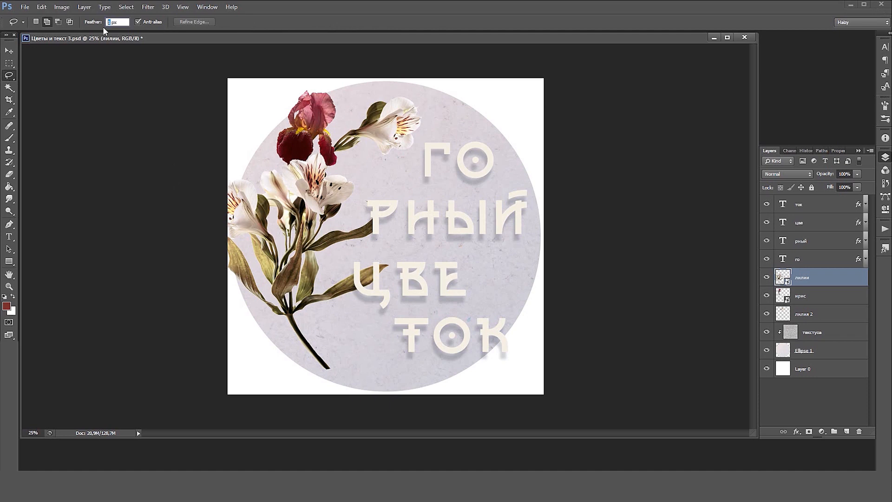
{"action": "left_click", "coordinate": [358, 371], "text": "ctrl"}
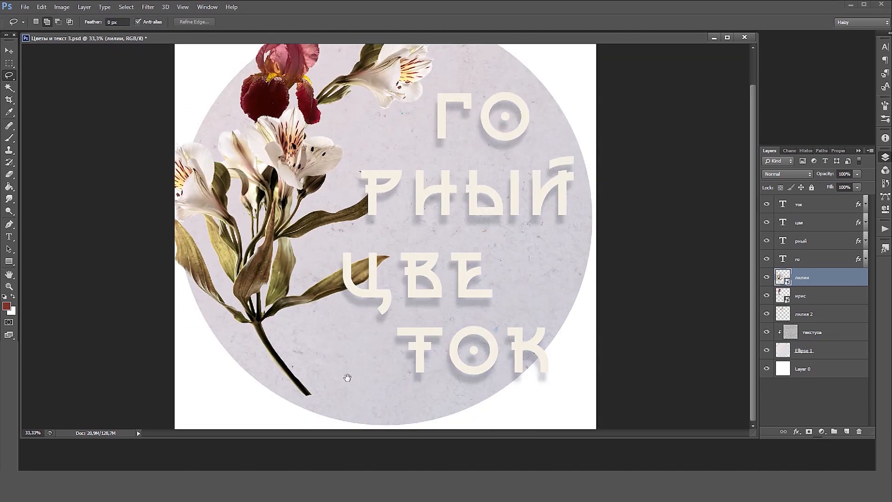
{"action": "left_click", "coordinate": [321, 364], "text": "ctrl"}
{"action": "left_click_drag", "start_coordinate": [317, 332], "coordinate": [336, 286]}
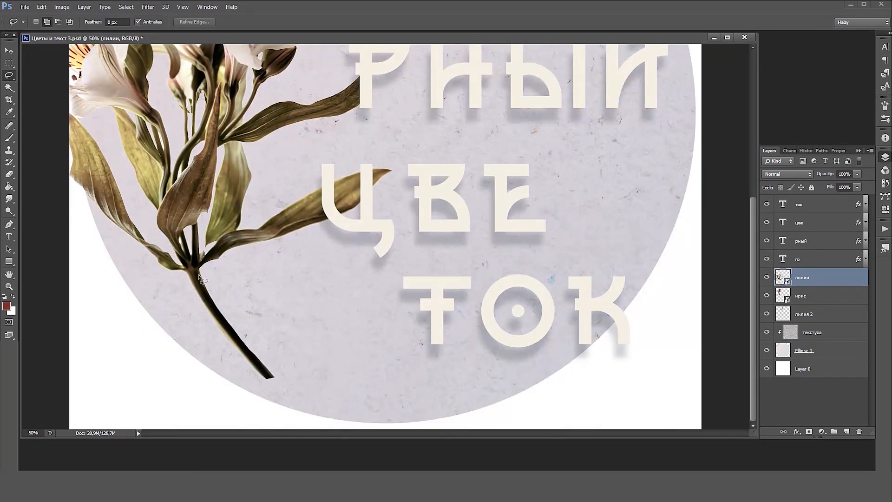
{"action": "left_click", "coordinate": [205, 275], "text": "ctrl"}
{"action": "mouse_move", "coordinate": [232, 292]}
{"action": "left_mouse_down"}
{"action": "mouse_move", "coordinate": [224, 231]}
{"action": "mouse_move", "coordinate": [297, 347]}
{"action": "mouse_move", "coordinate": [180, 283]}
{"action": "mouse_move", "coordinate": [178, 227]}
{"action": "left_mouse_up"}
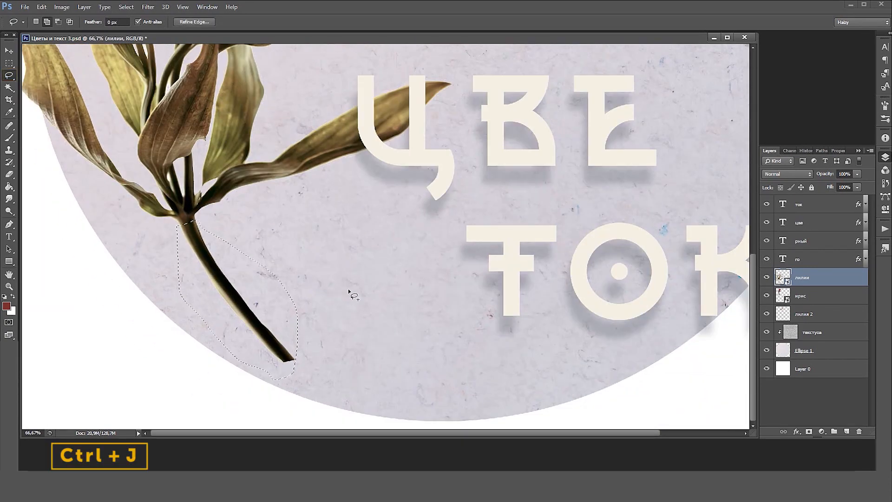
{"action": "key", "text": "ctrl+j"}
Step: Move the stem copy to the lower end of the original stem and rotate it to extend the stem toward the circle's edge
{"action": "key", "text": "v"}
{"action": "mouse_move", "coordinate": [219, 284]}
{"action": "left_mouse_down"}
{"action": "mouse_move", "coordinate": [306, 375]}
{"action": "mouse_move", "coordinate": [299, 393]}
{"action": "left_mouse_up"}
{"action": "key", "text": "ctrl+space"}
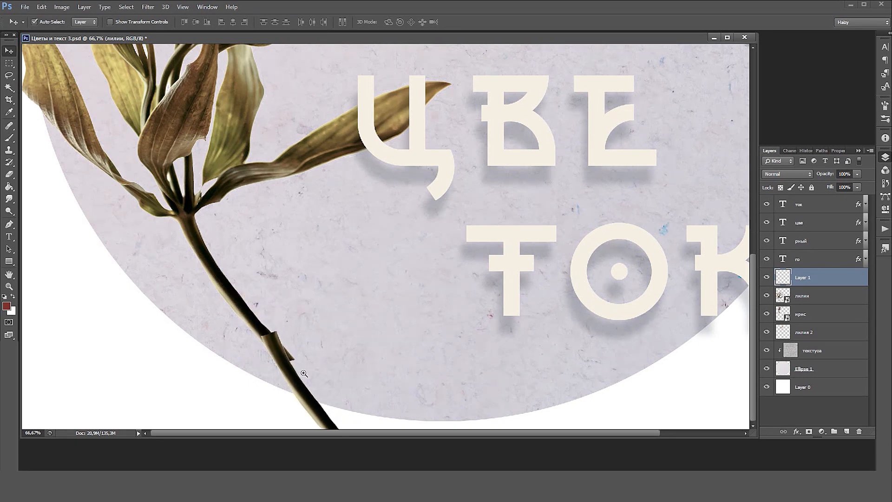
{"action": "left_click", "coordinate": [311, 365], "text": "alt"}
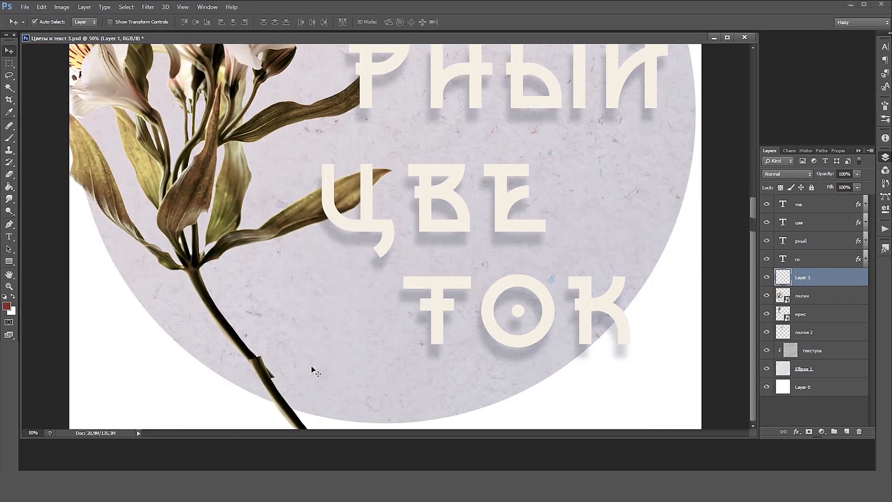
{"action": "key", "text": "ctrl+t"}
{"action": "left_click_drag", "start_coordinate": [353, 326], "coordinate": [303, 305]}
{"action": "left_click_drag", "start_coordinate": [268, 401], "coordinate": [267, 351]}
{"action": "left_click_drag", "start_coordinate": [335, 320], "coordinate": [281, 381]}
Step: Warp the stem copy so it joins the original stem in one smooth curve ending at the circle's edge
{"action": "left_click", "coordinate": [441, 24]}
{"action": "mouse_move", "coordinate": [329, 421]}
{"action": "left_mouse_down"}
{"action": "mouse_move", "coordinate": [338, 424]}
{"action": "mouse_move", "coordinate": [318, 432]}
{"action": "left_mouse_up"}
{"action": "left_click_drag", "start_coordinate": [226, 336], "coordinate": [219, 327]}
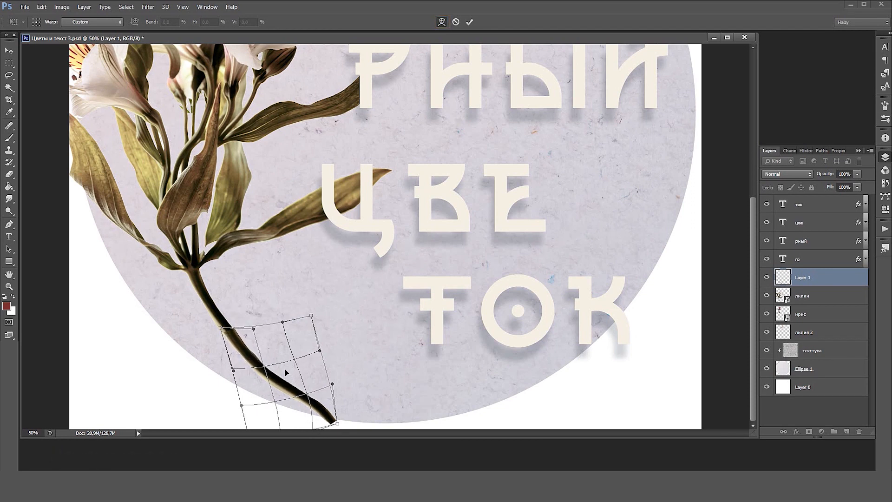
{"action": "left_click_drag", "start_coordinate": [275, 403], "coordinate": [279, 395]}
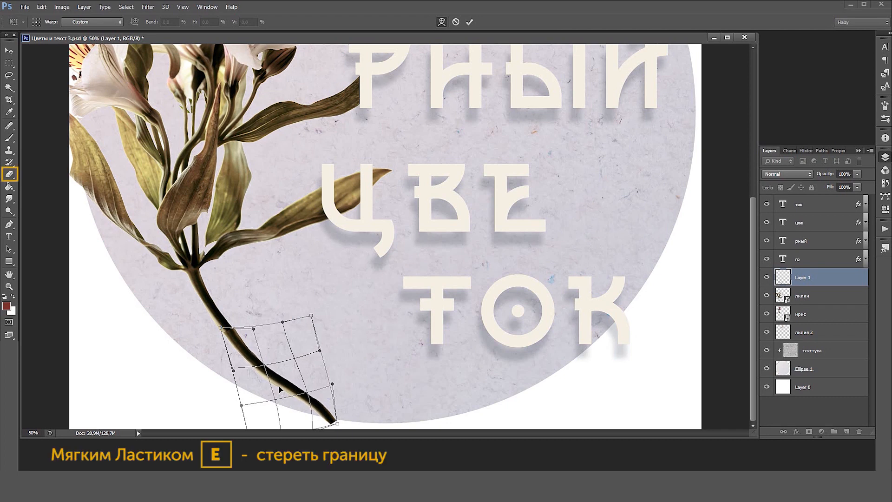
{"action": "key", "text": "Return"}
Step: Soften the stem joint with the Eraser at size 70 and 30% opacity, then merge Layer 1 with the лилии layer
{"action": "left_click", "coordinate": [10, 175]}
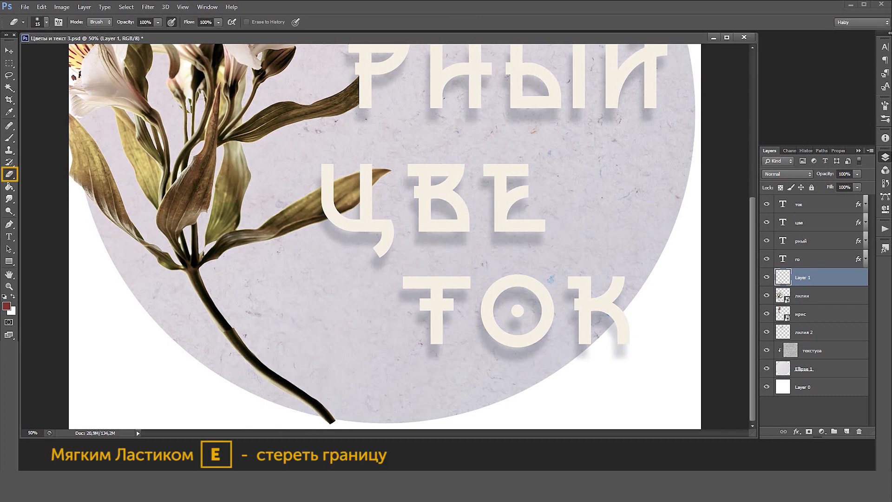
{"action": "left_click", "coordinate": [158, 22]}
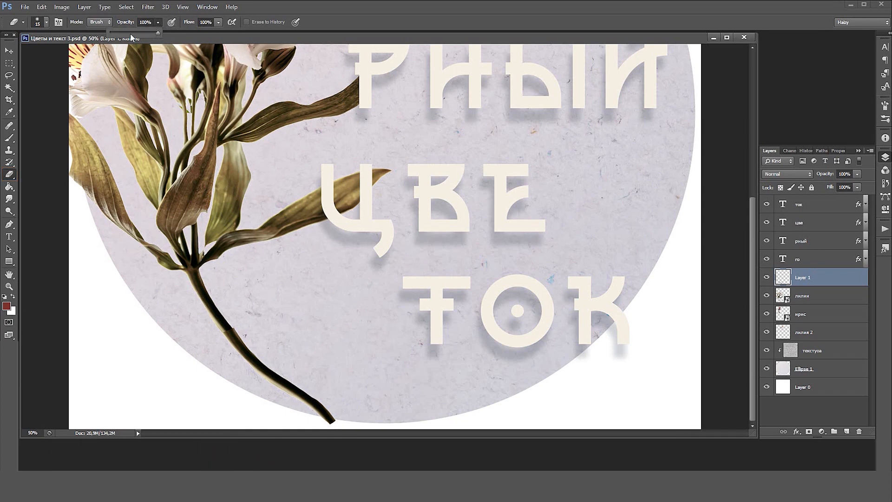
{"action": "key", "text": "bracketright"}
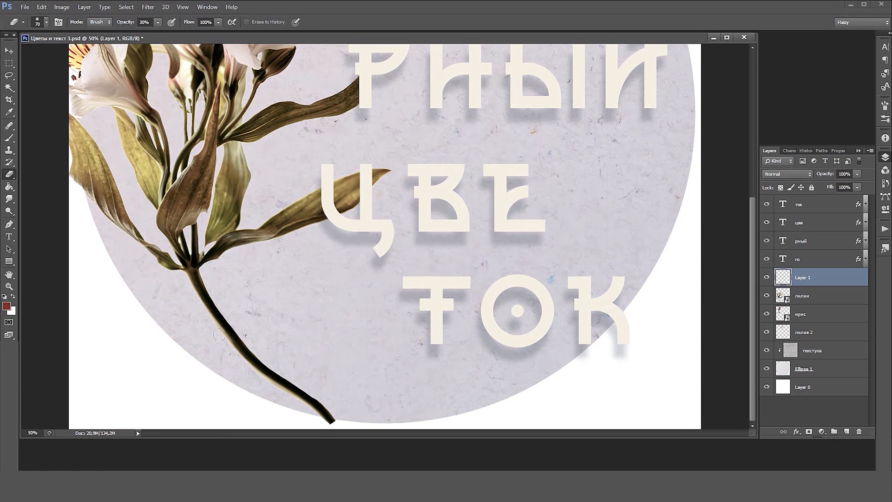
{"action": "left_click", "coordinate": [802, 296], "text": "shift"}
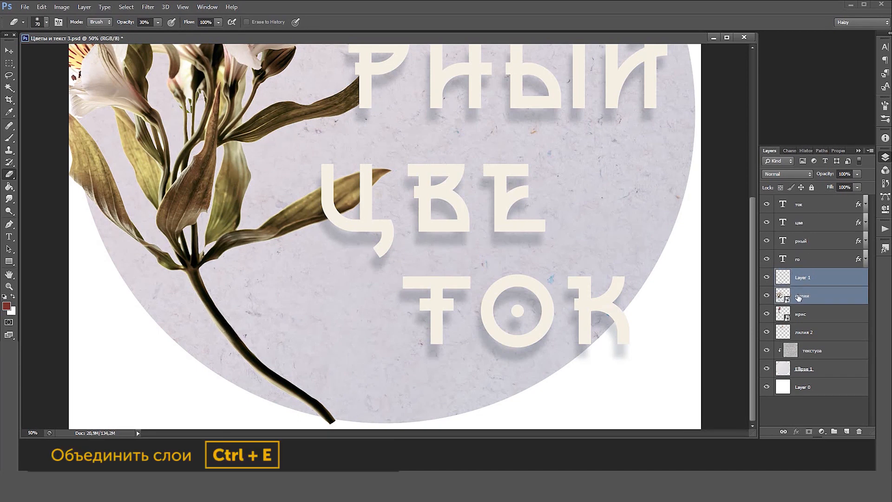
{"action": "key", "text": "ctrl+e"}
Step: Load the Ellipse 1 circle as an inverted selection, erase the stem tip outside it at 100% opacity, and deselect
{"action": "left_click", "coordinate": [784, 350], "text": "ctrl"}
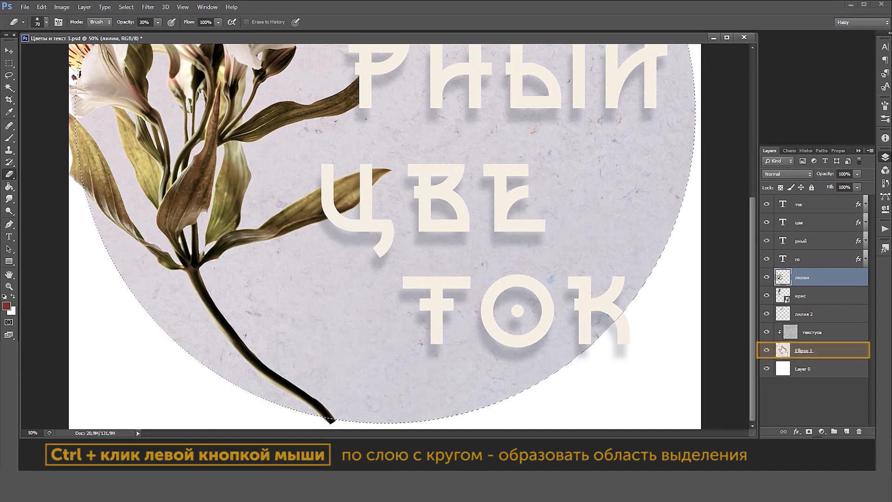
{"action": "left_click", "coordinate": [126, 7]}
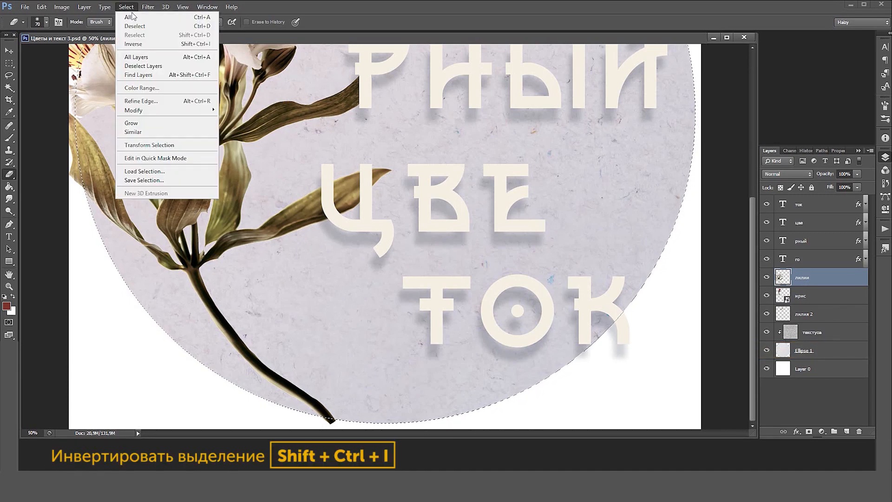
{"action": "left_click", "coordinate": [134, 44]}
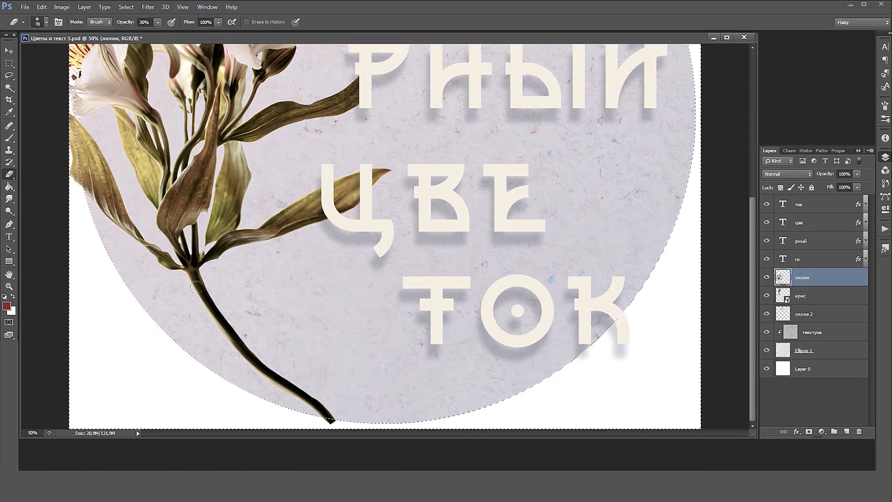
{"action": "left_click", "coordinate": [158, 22]}
{"action": "left_click_drag", "start_coordinate": [161, 30], "coordinate": [191, 32]}
{"action": "left_click_drag", "start_coordinate": [336, 422], "coordinate": [325, 420]}
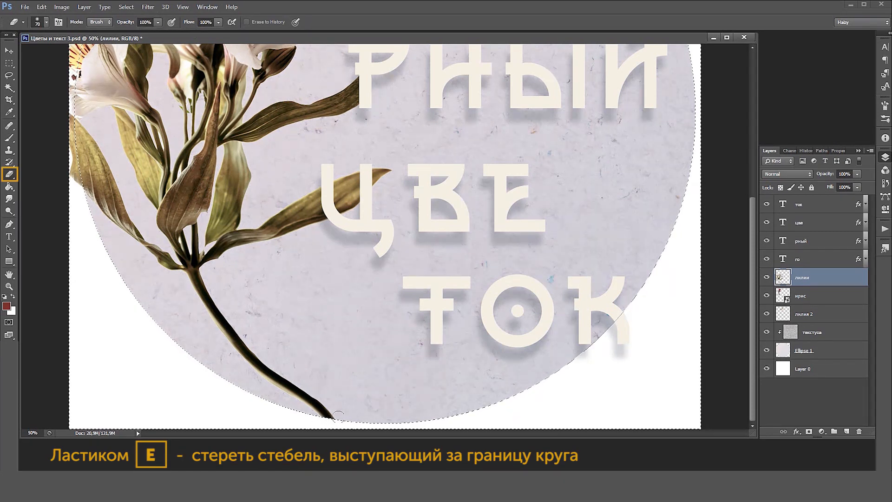
{"action": "left_click", "coordinate": [126, 6]}
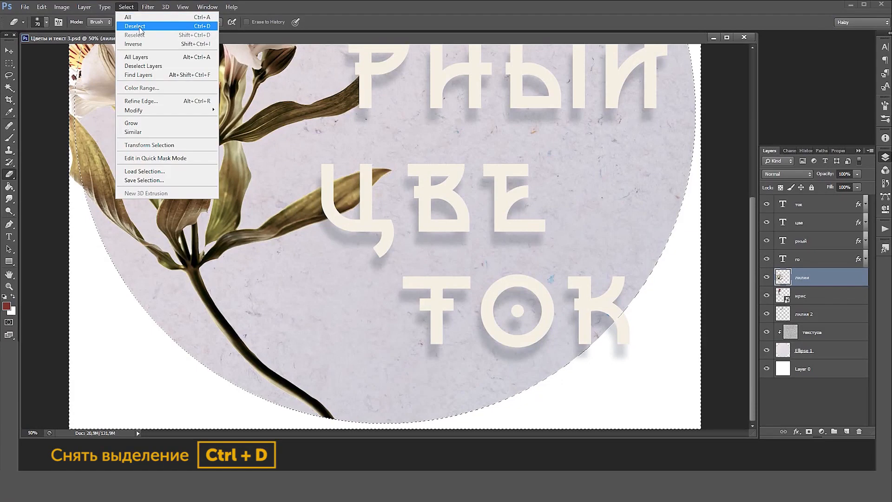
{"action": "left_click", "coordinate": [140, 28]}
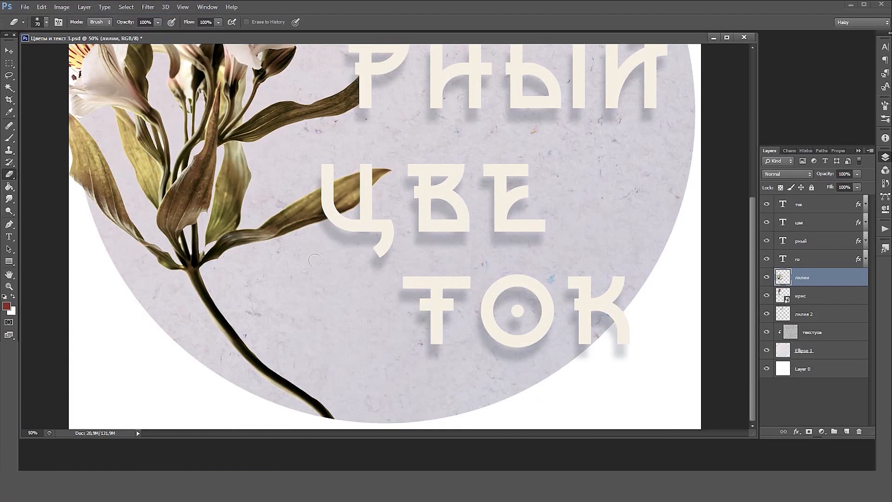
Step: Touch up the small pale leaf base beside the stem joint with a size 3 Brush and the Smudge tool at 100% strength
{"action": "key", "text": "b"}
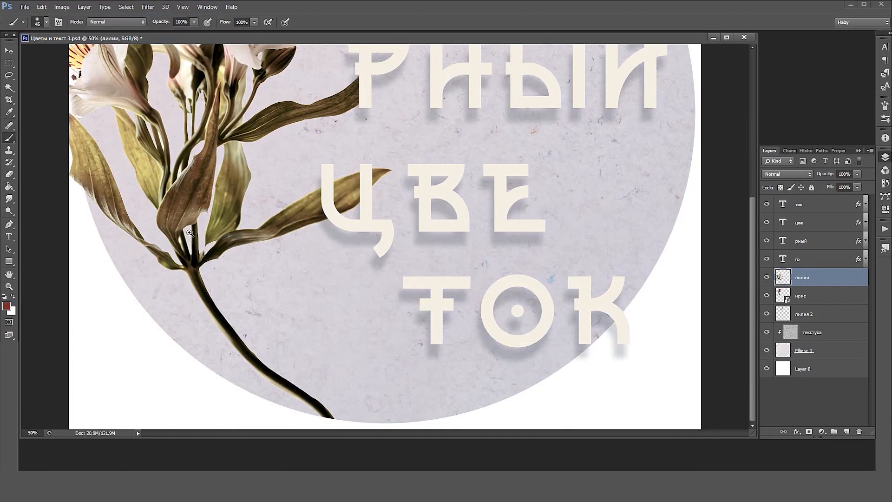
{"action": "left_click", "coordinate": [209, 242], "text": "ctrl"}
{"action": "left_click", "coordinate": [208, 243], "text": "ctrl"}
{"action": "left_click", "coordinate": [208, 244], "text": "ctrl"}
{"action": "key", "text": "bracketleft"}
{"action": "key", "text": "bracketleft"}
{"action": "key", "text": "bracketleft"}
{"action": "key", "text": "bracketleft"}
{"action": "key", "text": "bracketleft"}
{"action": "key", "text": "bracketleft"}
{"action": "key", "text": "bracketleft"}
{"action": "key", "text": "bracketleft"}
{"action": "key", "text": "bracketleft"}
{"action": "key", "text": "bracketleft"}
{"action": "key", "text": "bracketleft"}
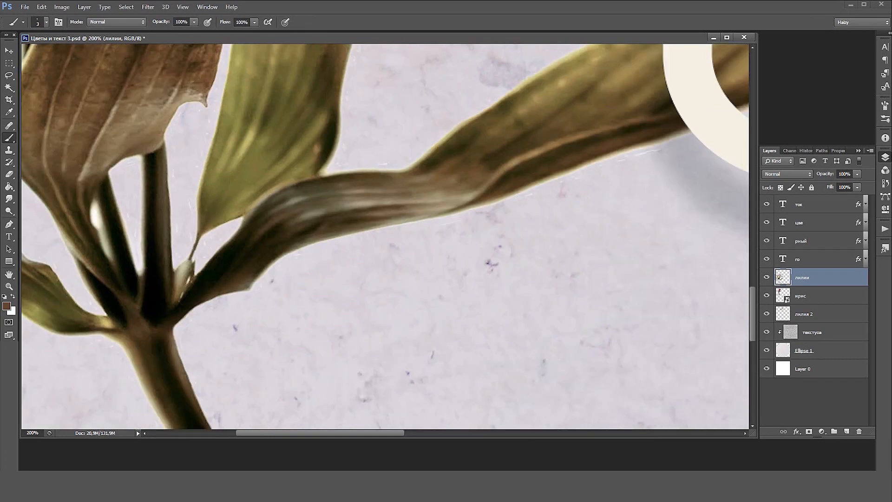
{"action": "left_click", "coordinate": [9, 199]}
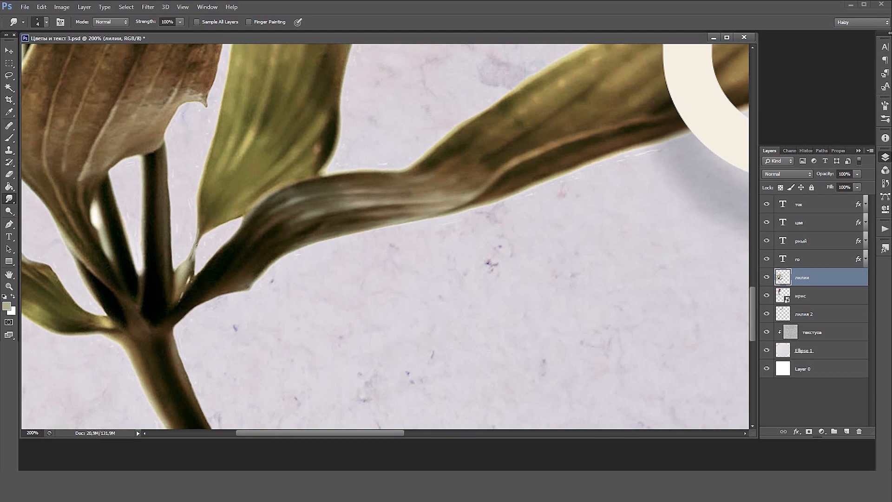
Step: Clean the stray light fringe along the lower edge of the long leaf behind the letter Ц with the Eraser at size 10
{"action": "left_click", "coordinate": [197, 300], "text": "ctrl+alt"}
{"action": "left_click", "coordinate": [197, 300], "text": "ctrl+alt"}
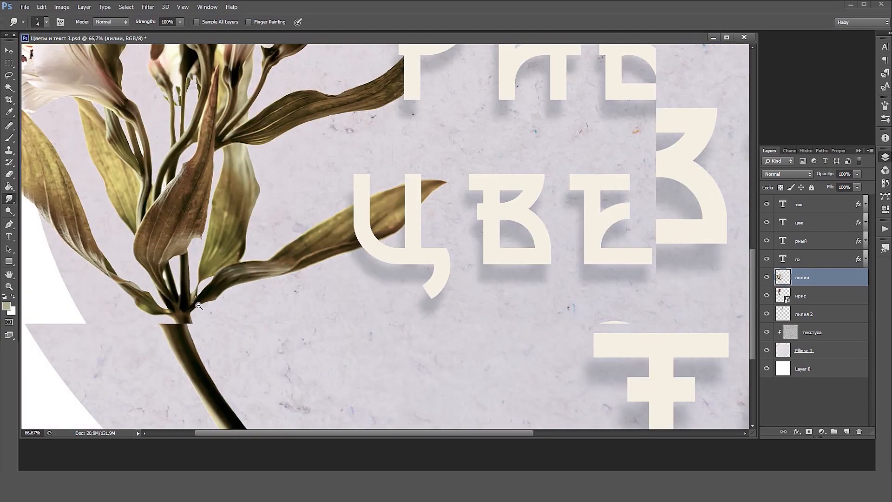
{"action": "left_click", "coordinate": [379, 181], "text": "ctrl"}
{"action": "left_click", "coordinate": [380, 181], "text": "ctrl"}
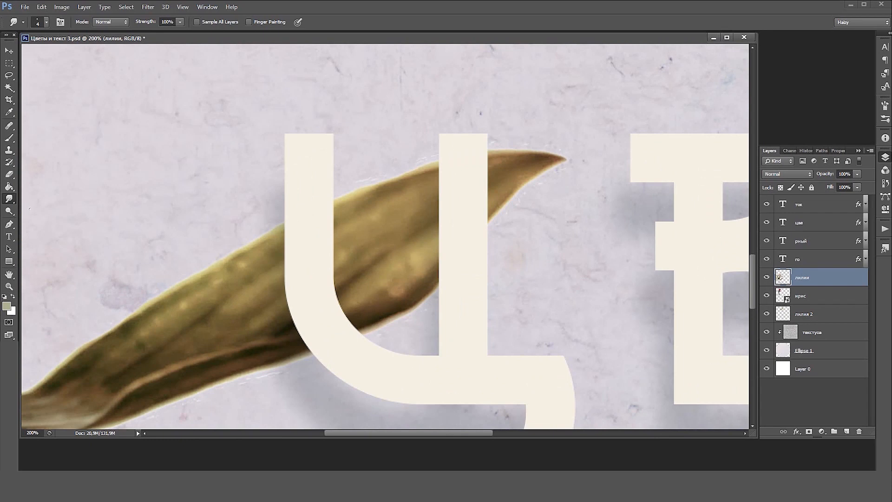
{"action": "key", "text": "e"}
{"action": "key", "text": "bracketleft"}
{"action": "key", "text": "bracketleft"}
{"action": "key", "text": "bracketleft"}
{"action": "key", "text": "bracketleft"}
{"action": "key", "text": "bracketleft"}
{"action": "key", "text": "bracketleft"}
{"action": "key", "text": "bracketleft"}
{"action": "key", "text": "bracketleft"}
{"action": "key", "text": "bracketleft"}
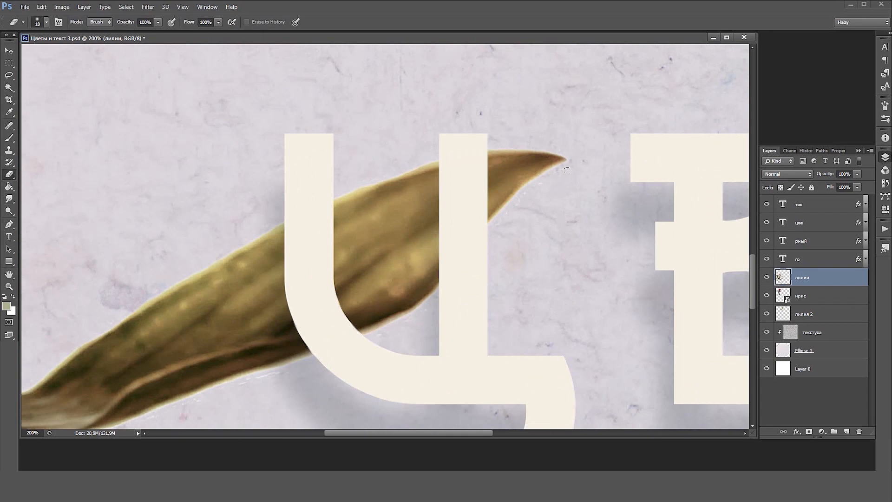
{"action": "left_click_drag", "start_coordinate": [439, 301], "coordinate": [578, 132]}
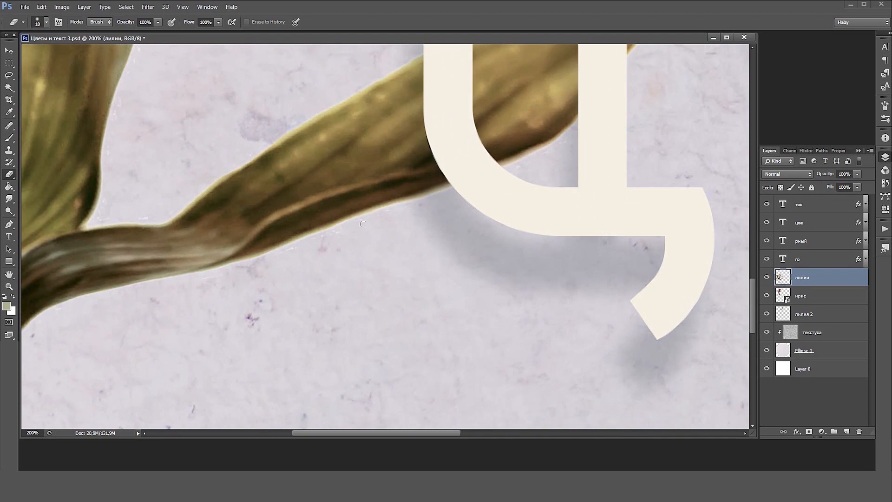
{"action": "left_click_drag", "start_coordinate": [121, 304], "coordinate": [329, 164]}
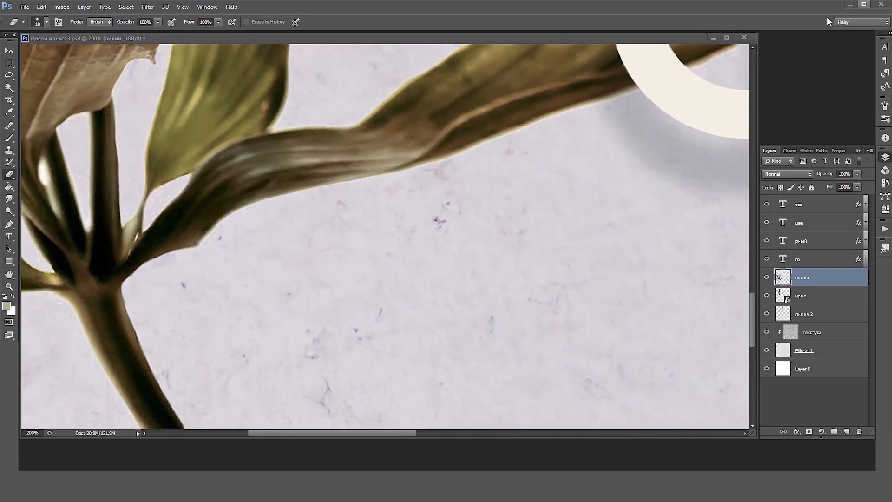
Step: Rotate the iris about 6° clockwise and shift it slightly so it sits just above the white lilies
{"action": "right_click", "coordinate": [369, 274], "text": "ctrl+alt"}
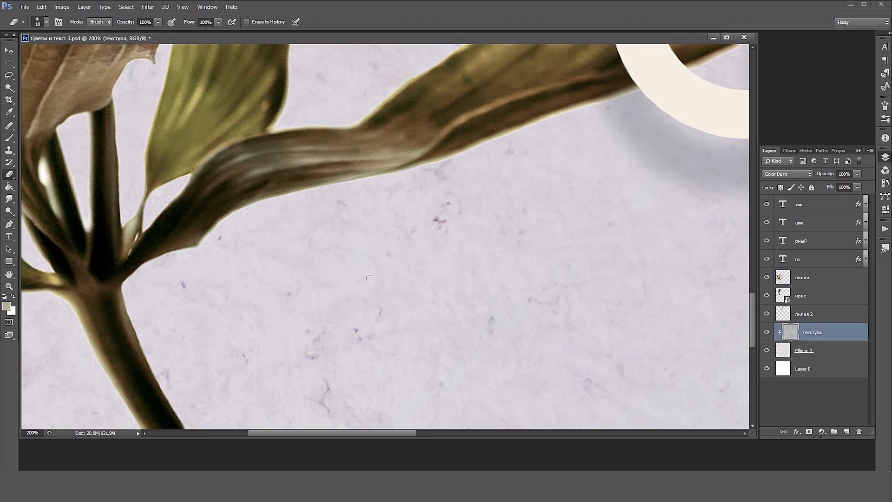
{"action": "left_click", "coordinate": [369, 278], "text": "alt"}
{"action": "left_click", "coordinate": [372, 278], "text": "alt"}
{"action": "left_click", "coordinate": [372, 277], "text": "alt"}
{"action": "left_click", "coordinate": [372, 277], "text": "alt"}
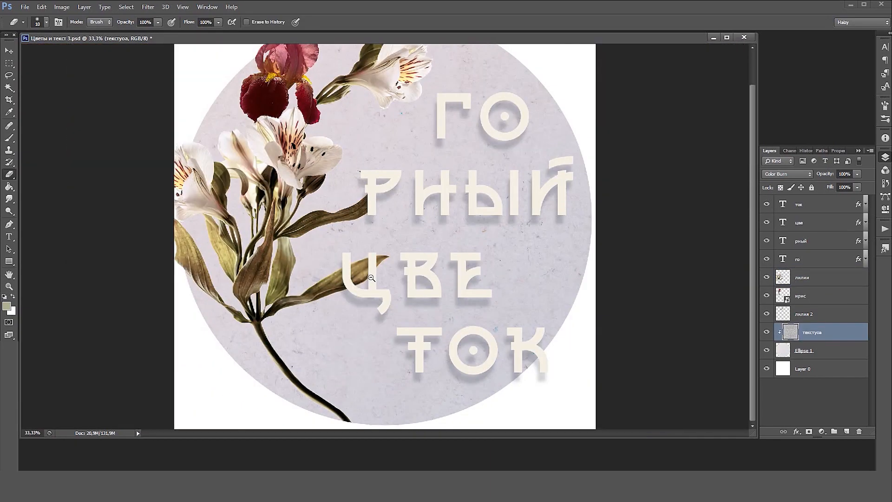
{"action": "left_click", "coordinate": [379, 288], "text": "alt"}
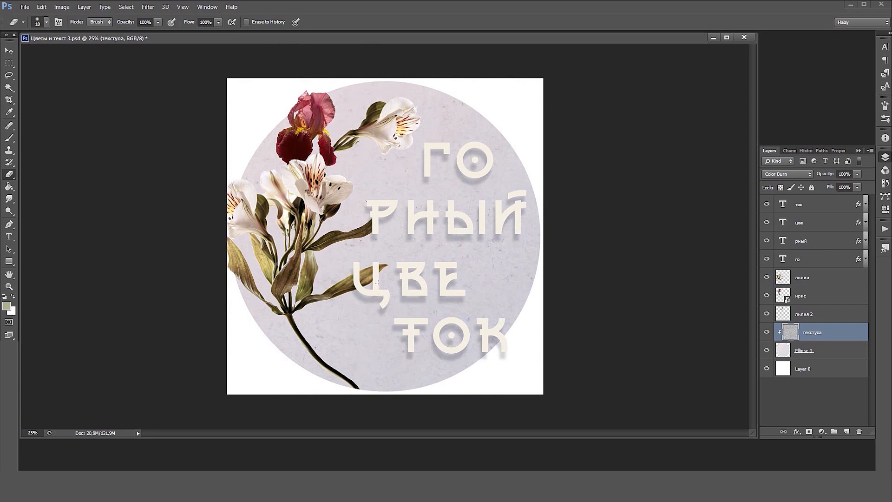
{"action": "left_click", "coordinate": [13, 51]}
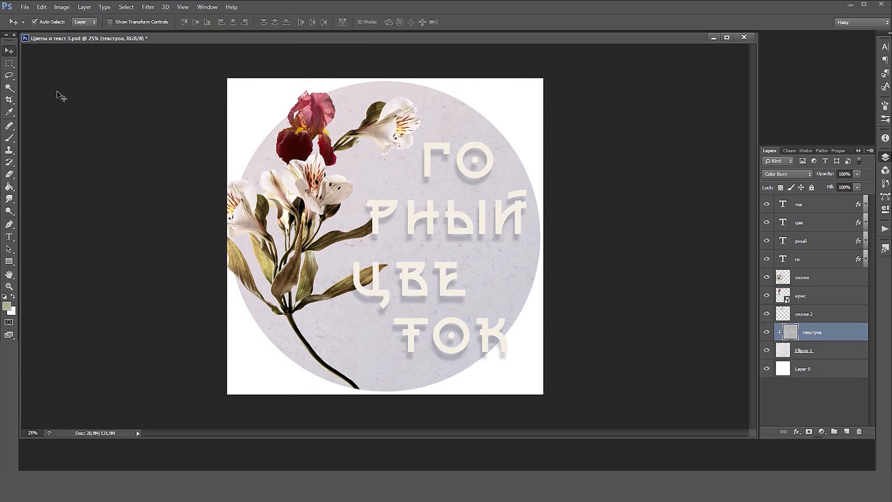
{"action": "left_click", "coordinate": [306, 148]}
{"action": "key", "text": "ctrl+t"}
{"action": "left_click_drag", "start_coordinate": [394, 147], "coordinate": [395, 156]}
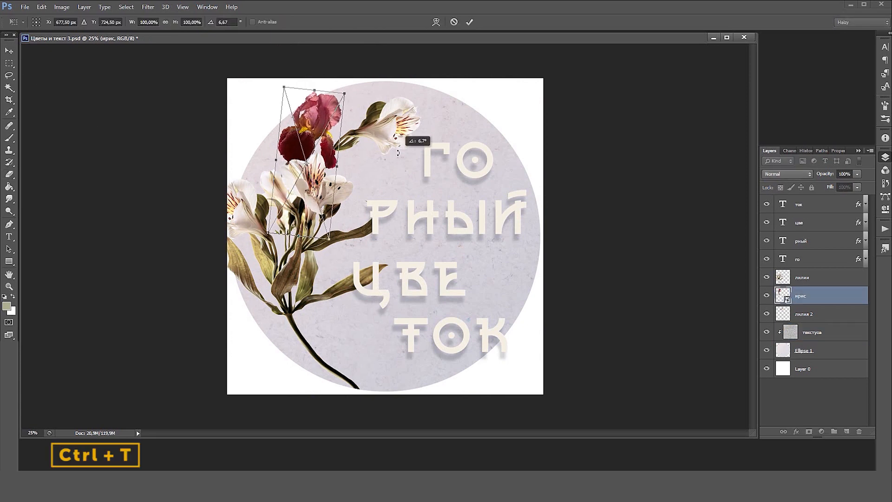
{"action": "left_click_drag", "start_coordinate": [319, 178], "coordinate": [319, 178]}
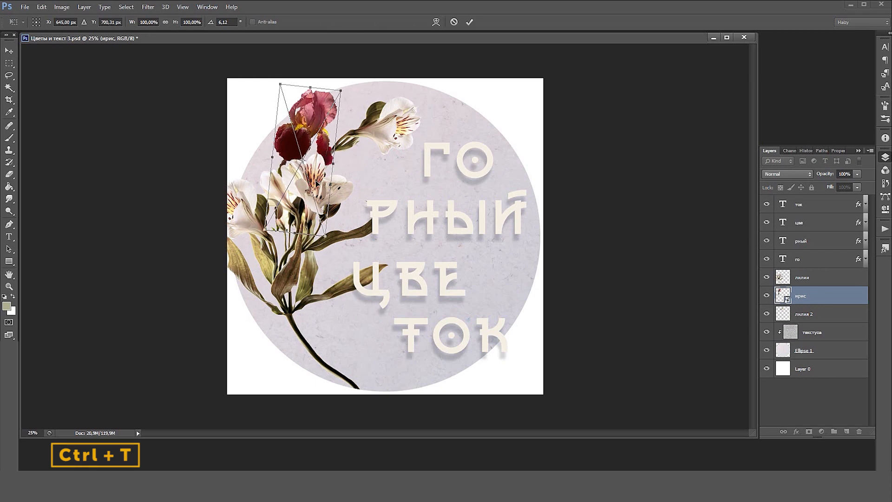
{"action": "key", "text": "Return"}
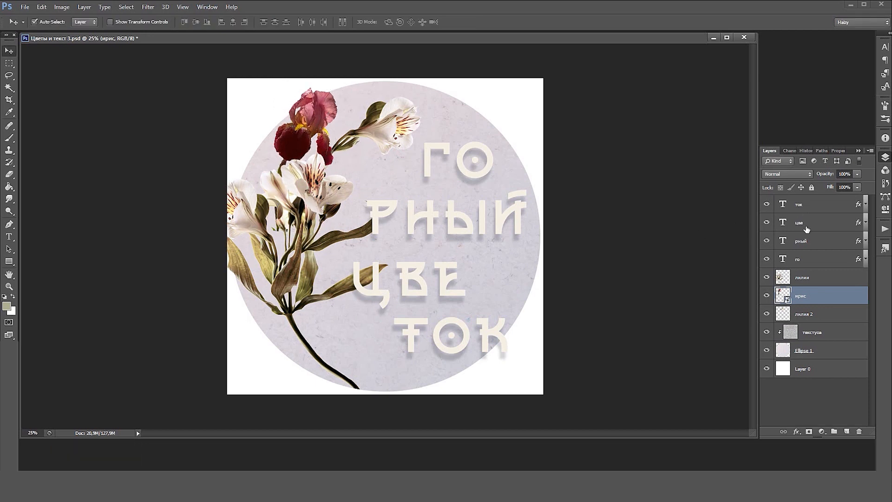
Step: Lasso the leaf areas under the letters Р and Ц and copy them from the лилии layer to a new layer
{"action": "key", "text": "ctrl+plus"}
{"action": "key", "text": "l"}
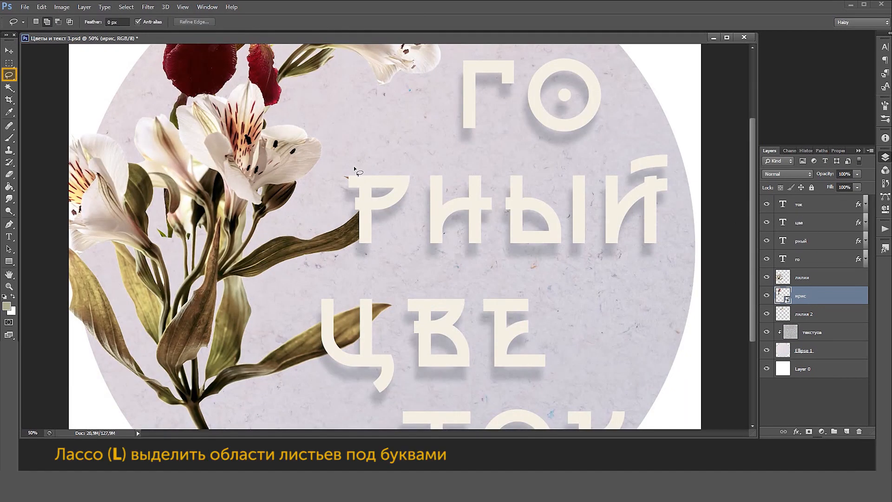
{"action": "mouse_move", "coordinate": [345, 163]}
{"action": "left_mouse_down"}
{"action": "mouse_move", "coordinate": [346, 205]}
{"action": "mouse_move", "coordinate": [418, 169]}
{"action": "mouse_move", "coordinate": [348, 159]}
{"action": "left_mouse_up"}
{"action": "left_click_drag", "start_coordinate": [366, 289], "coordinate": [364, 290]}
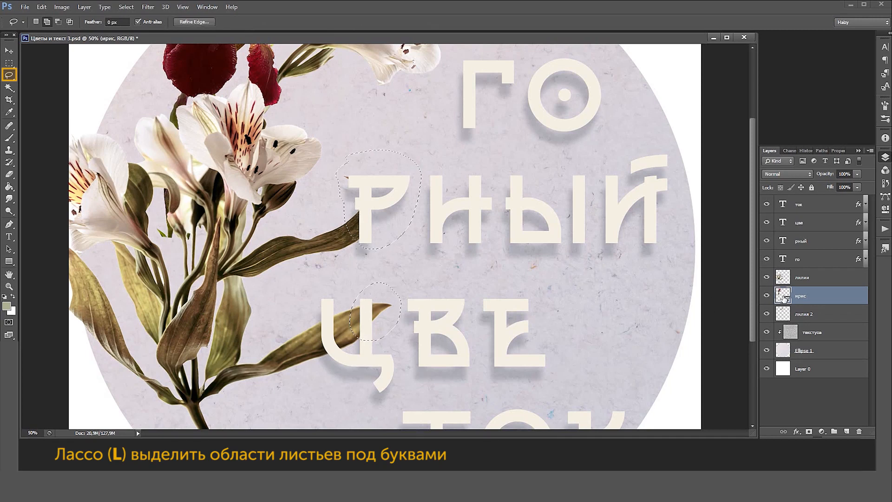
{"action": "left_click", "coordinate": [808, 282]}
{"action": "key", "text": "ctrl+j"}
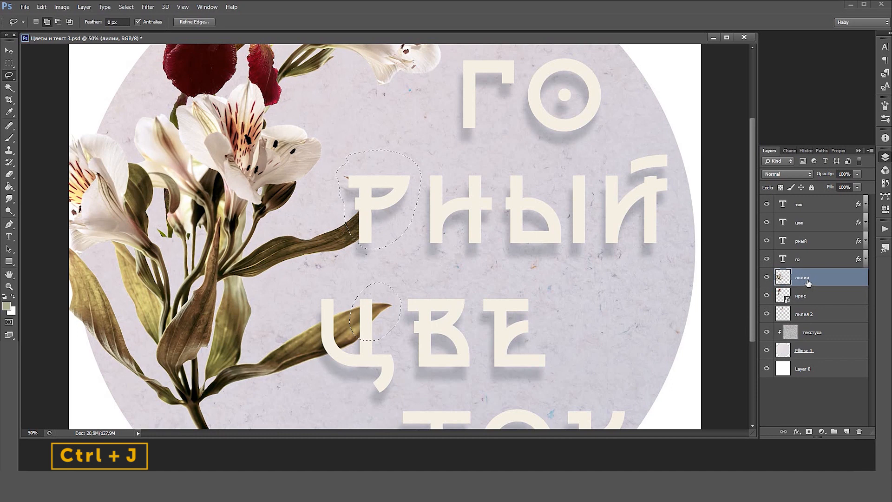
Step: Move the copied leaf layer above all the text layers so the leaf tips overlap the letters
{"action": "left_click_drag", "start_coordinate": [812, 280], "coordinate": [818, 208]}
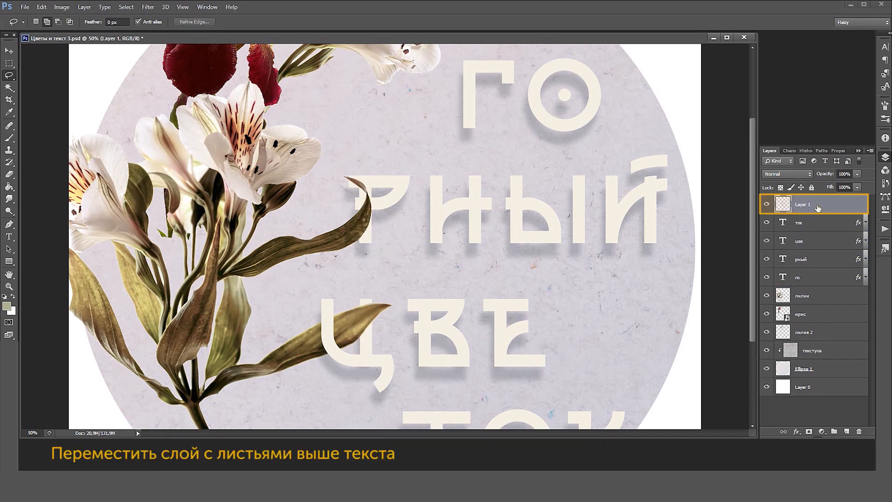
{"action": "left_click", "coordinate": [399, 312], "text": "ctrl+alt"}
{"action": "left_click", "coordinate": [372, 255], "text": "ctrl+alt"}
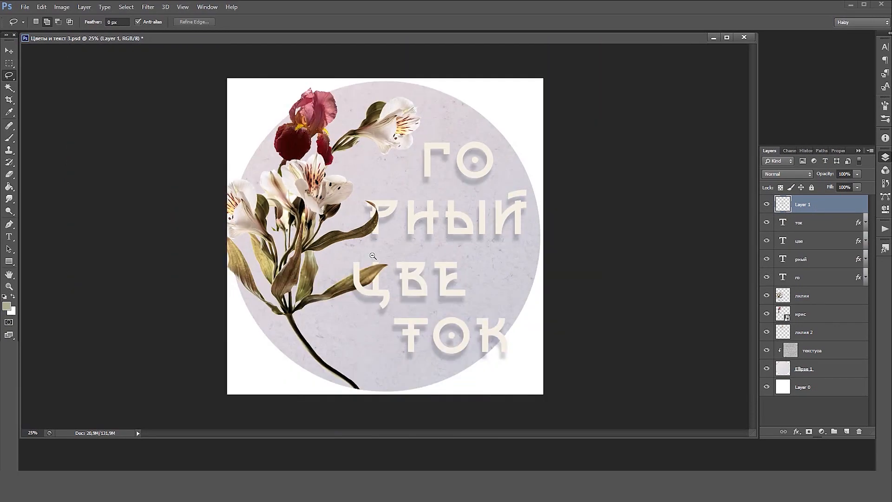